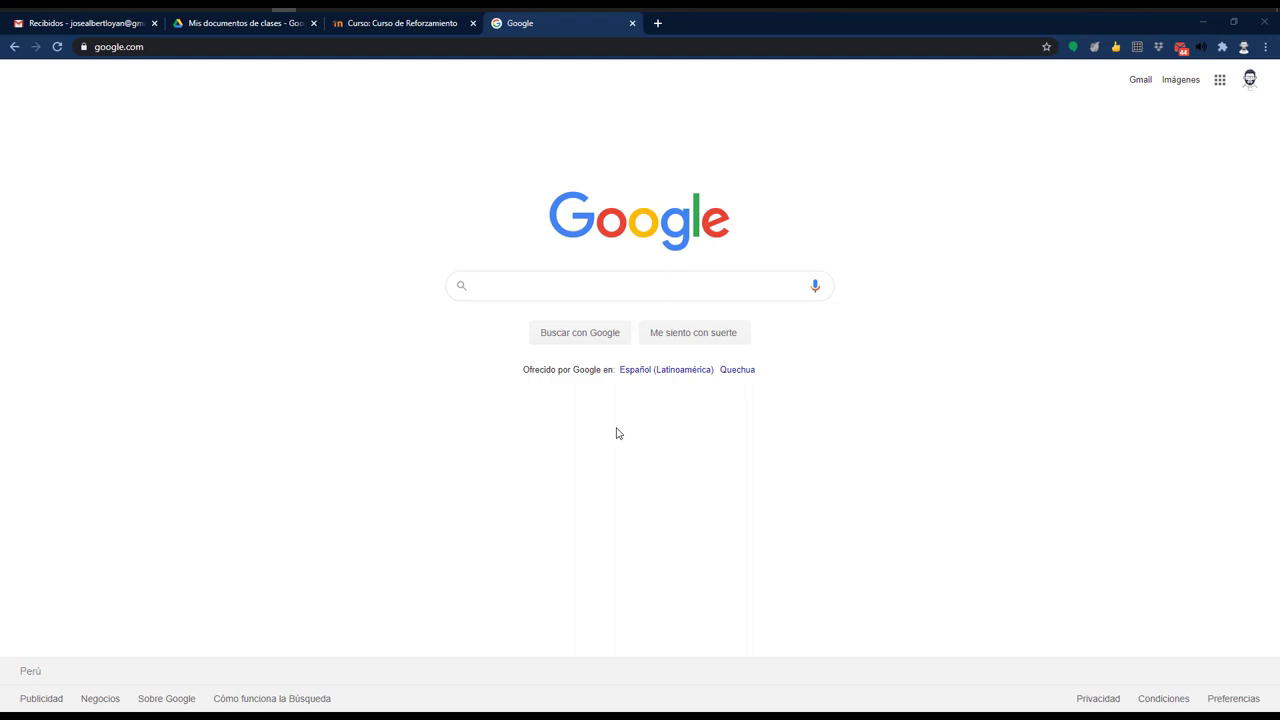
# Step: Search the web for "formularios en google" and open the personal version of Formularios de Google from its official page
pyautogui.click(582, 287)
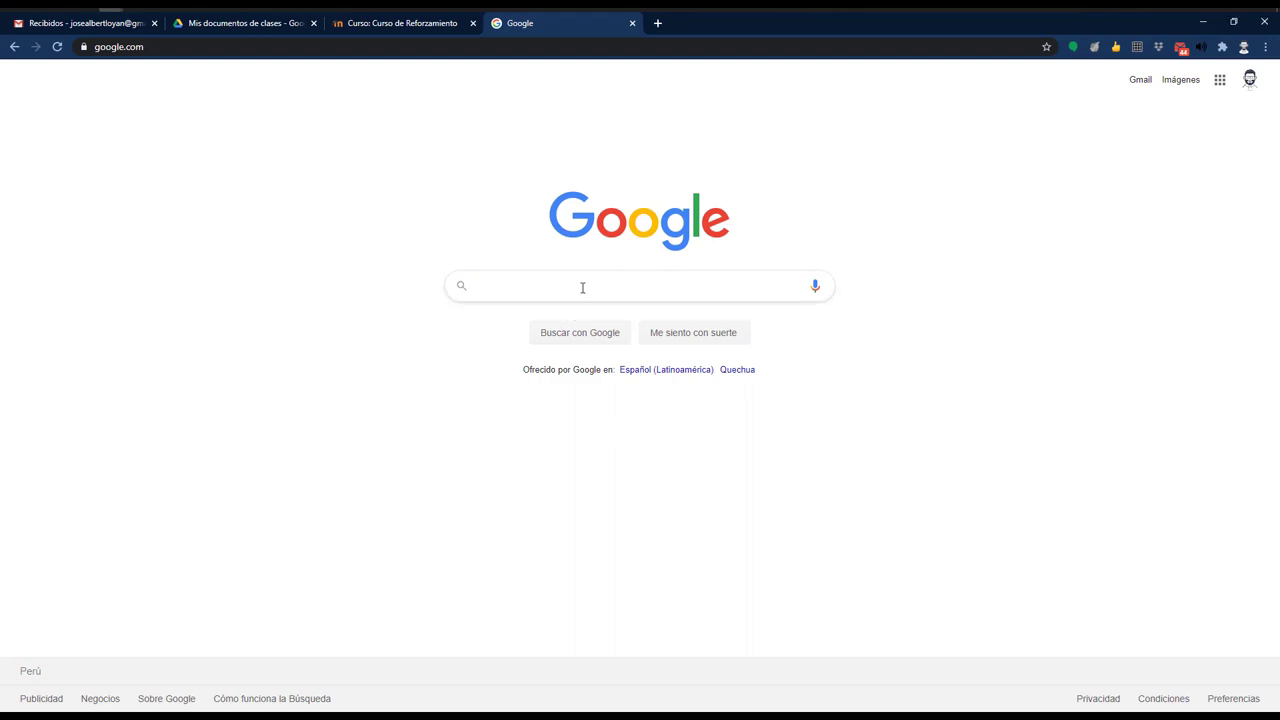
pyautogui.write('formularios en google')
pyautogui.press('Return')
pyautogui.scroll(-4, 172, 425)
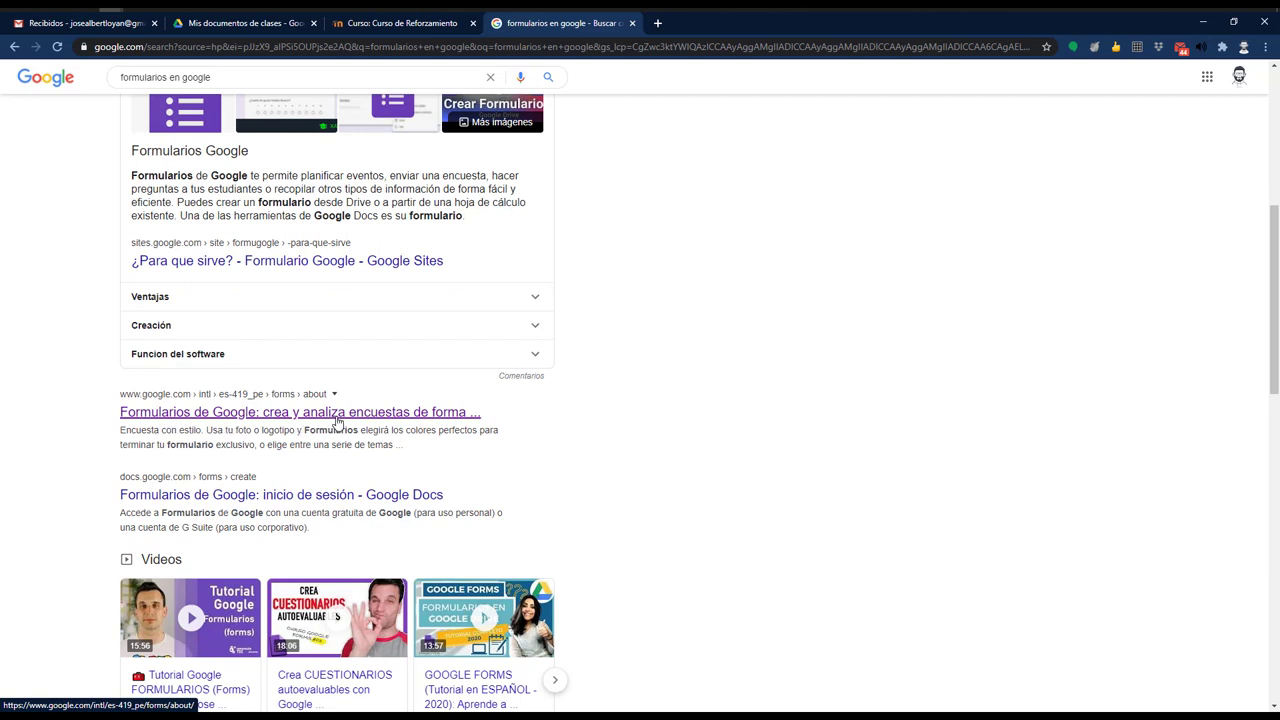
pyautogui.click(447, 421)
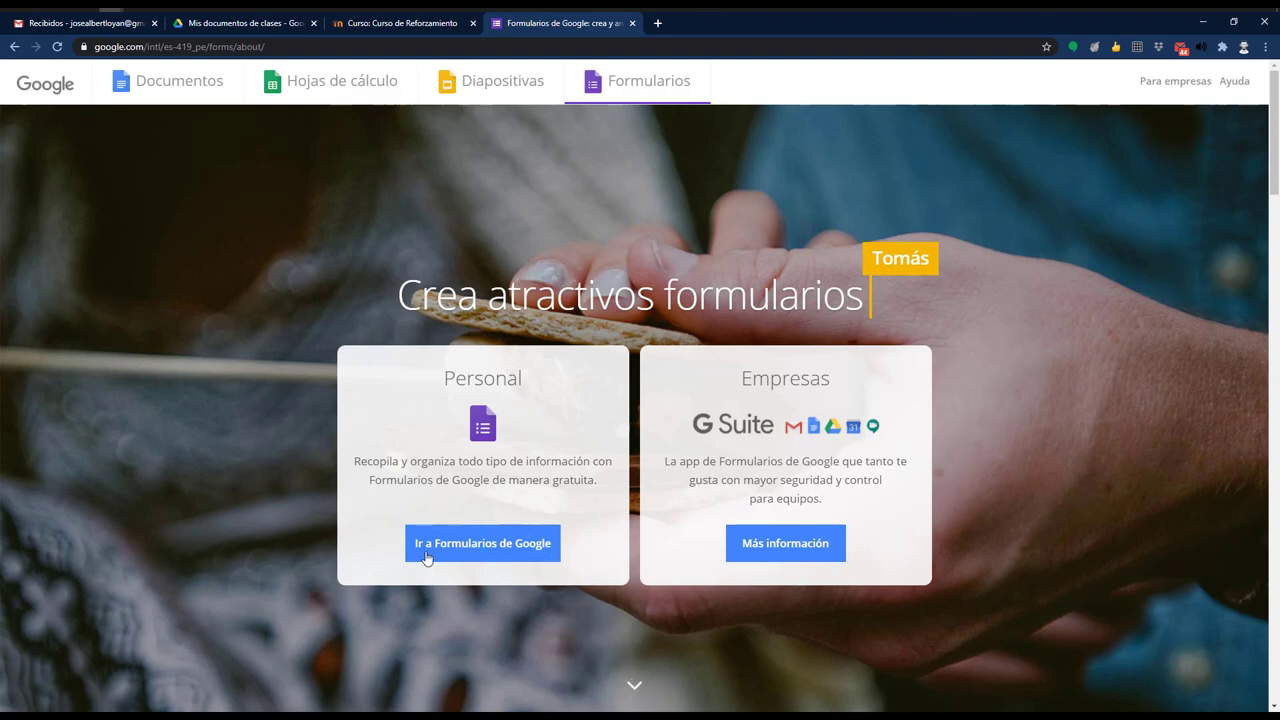
pyautogui.click(517, 550)
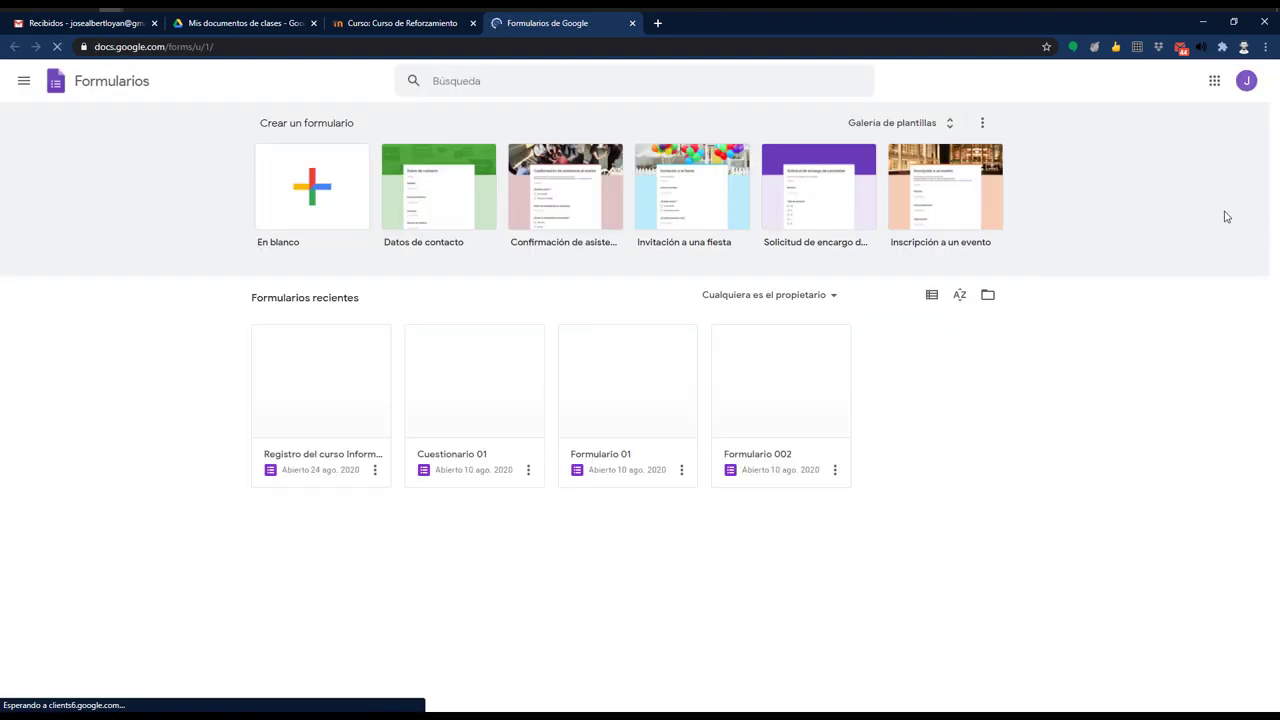
# Step: Check which Google account is signed in, and create a new blank form
pyautogui.click(1243, 80)
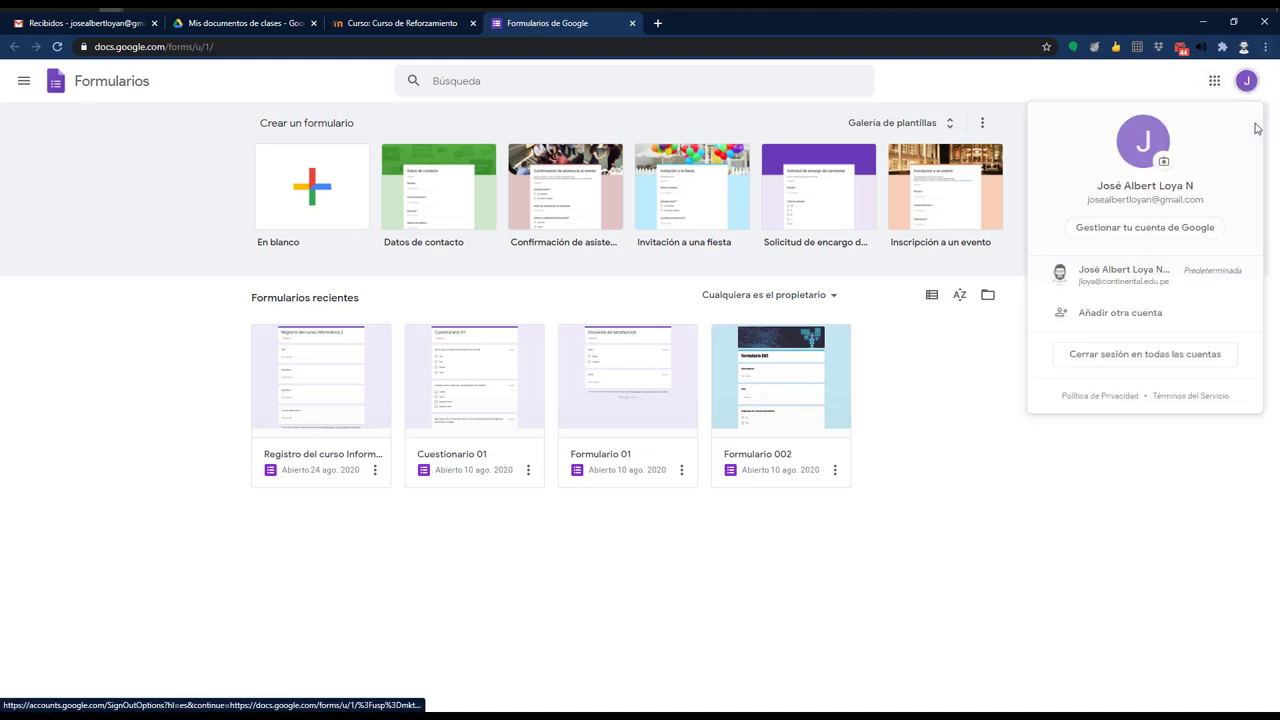
pyautogui.click(1012, 190)
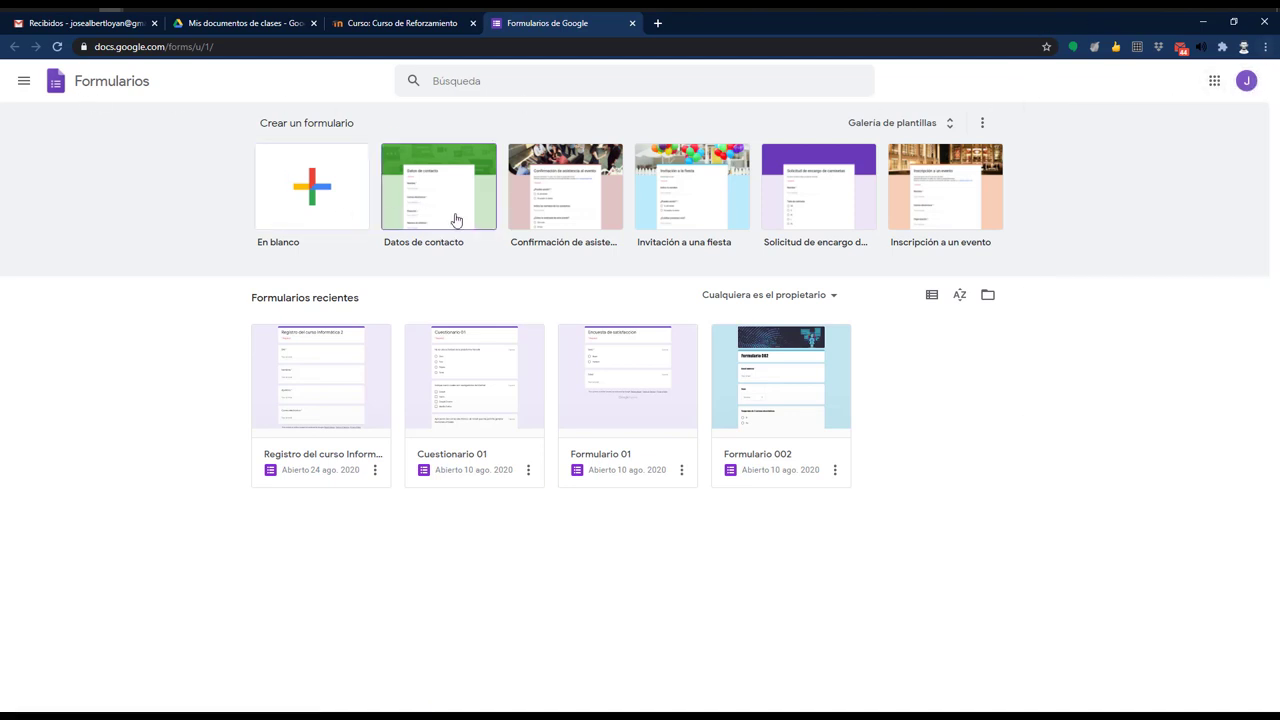
pyautogui.click(313, 193)
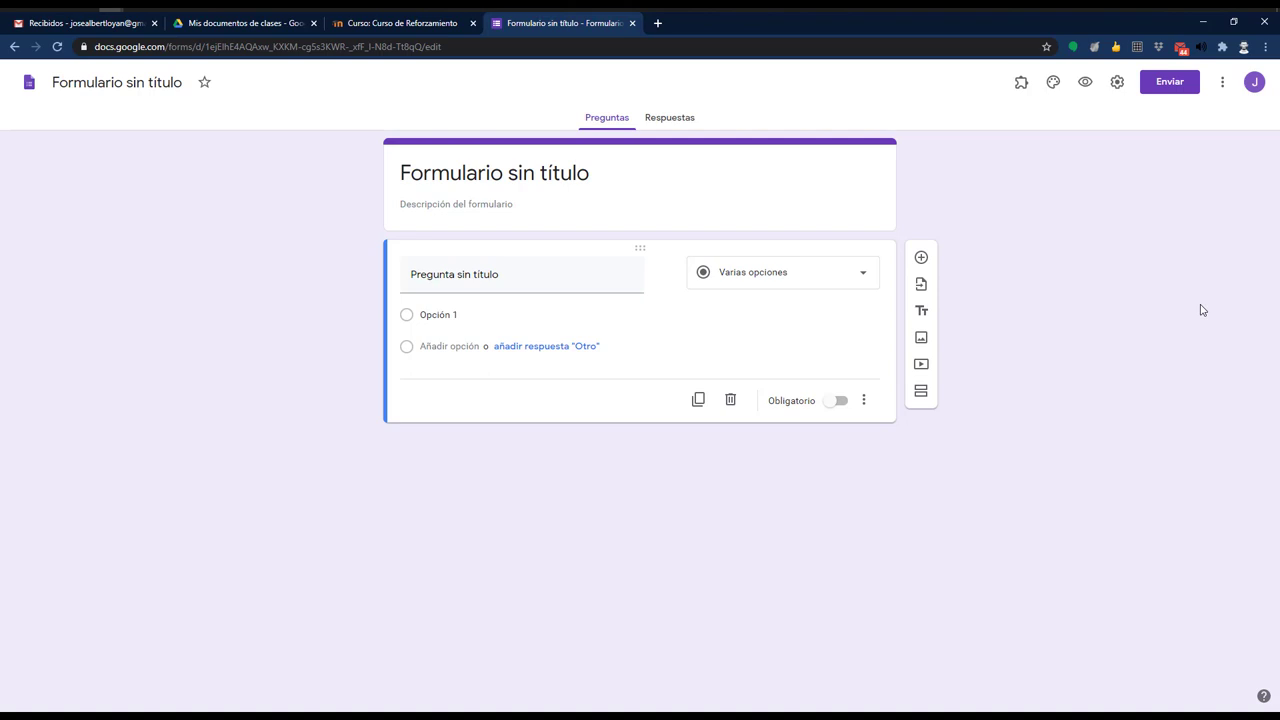
# Step: Rename the untitled form file as "Cuestionario 01"
pyautogui.click(91, 80)
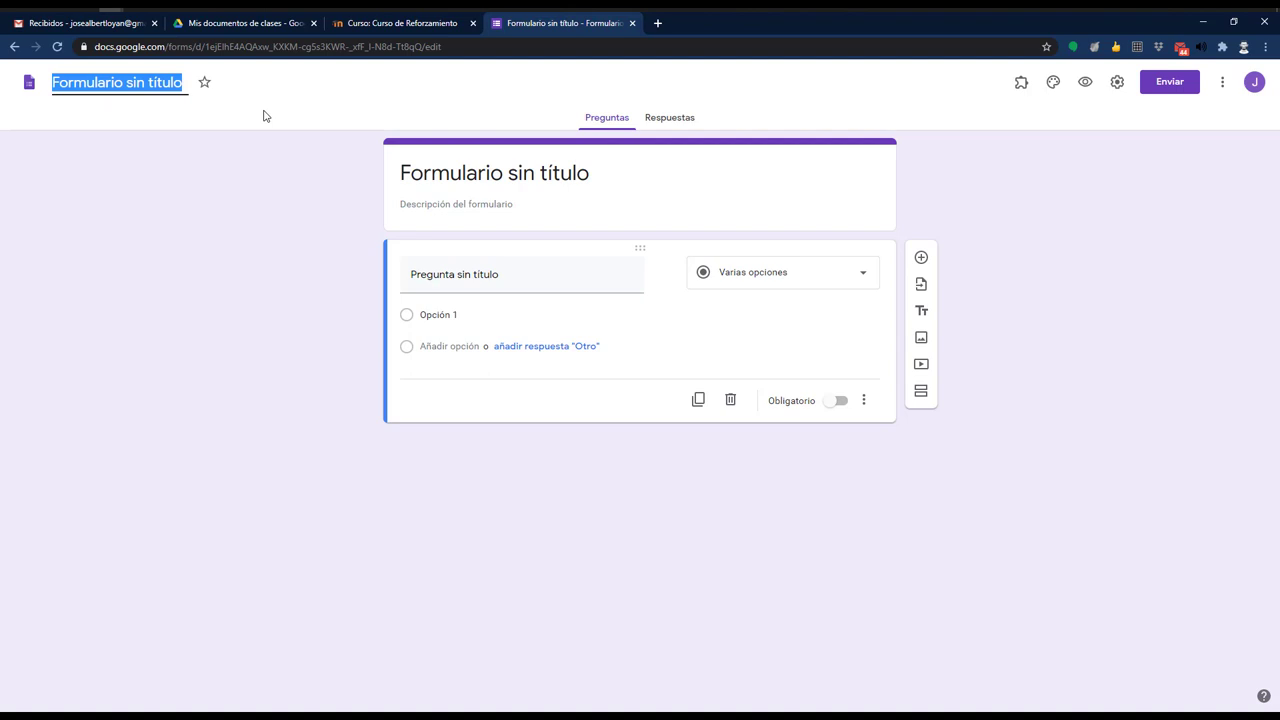
pyautogui.write('Cuestionar')
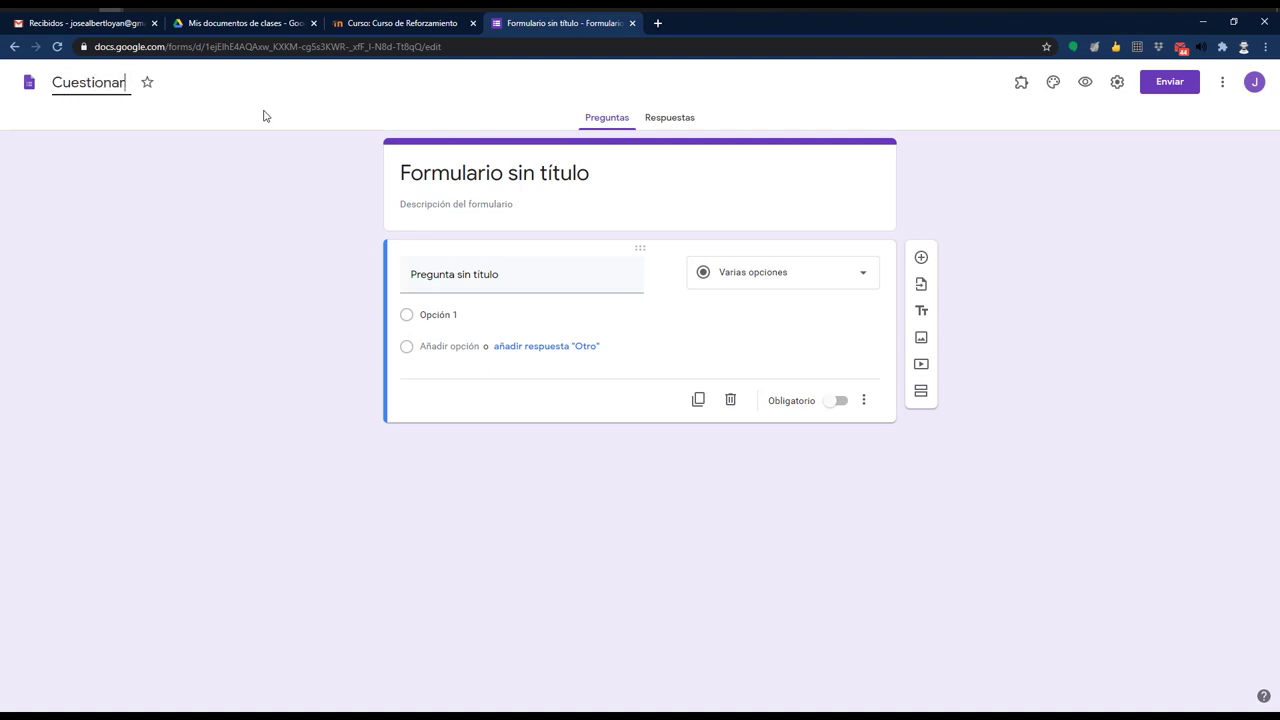
pyautogui.write('io 01')
# Step: Enter "Evaluación de entrada" as the form description and change the form heading to "Evaluación entrada"
pyautogui.click(623, 189)
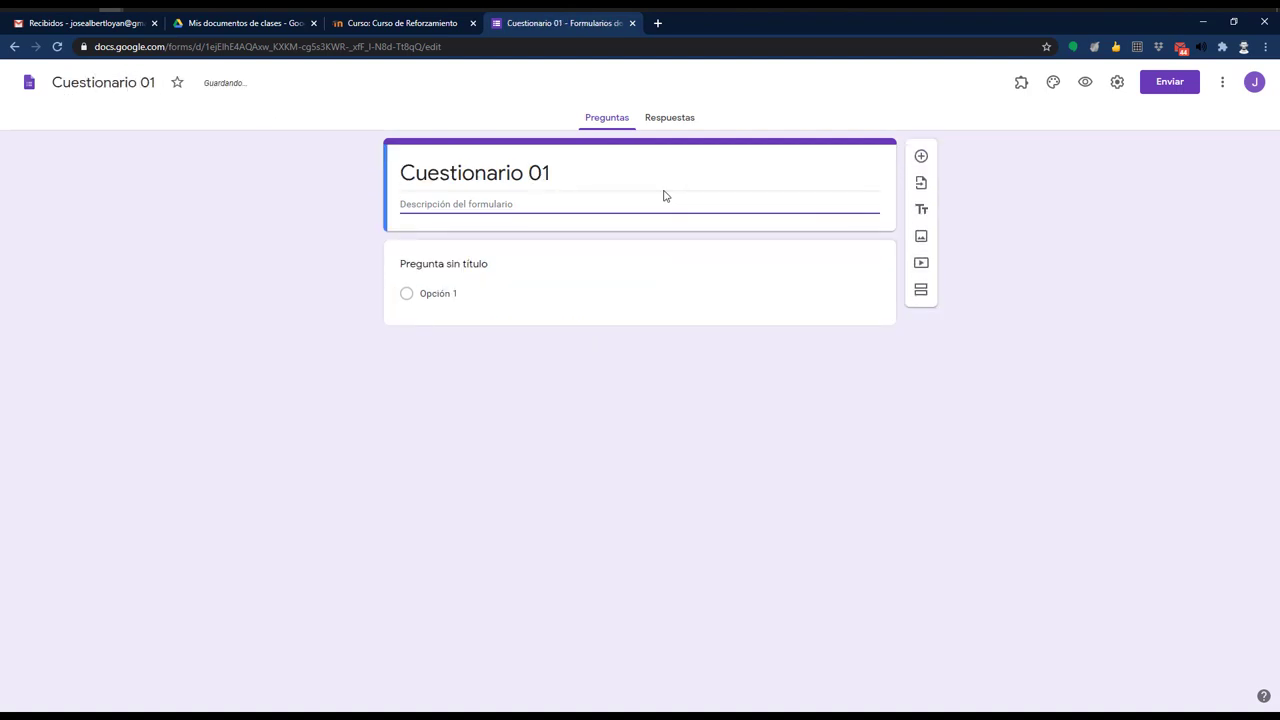
pyautogui.write('E')
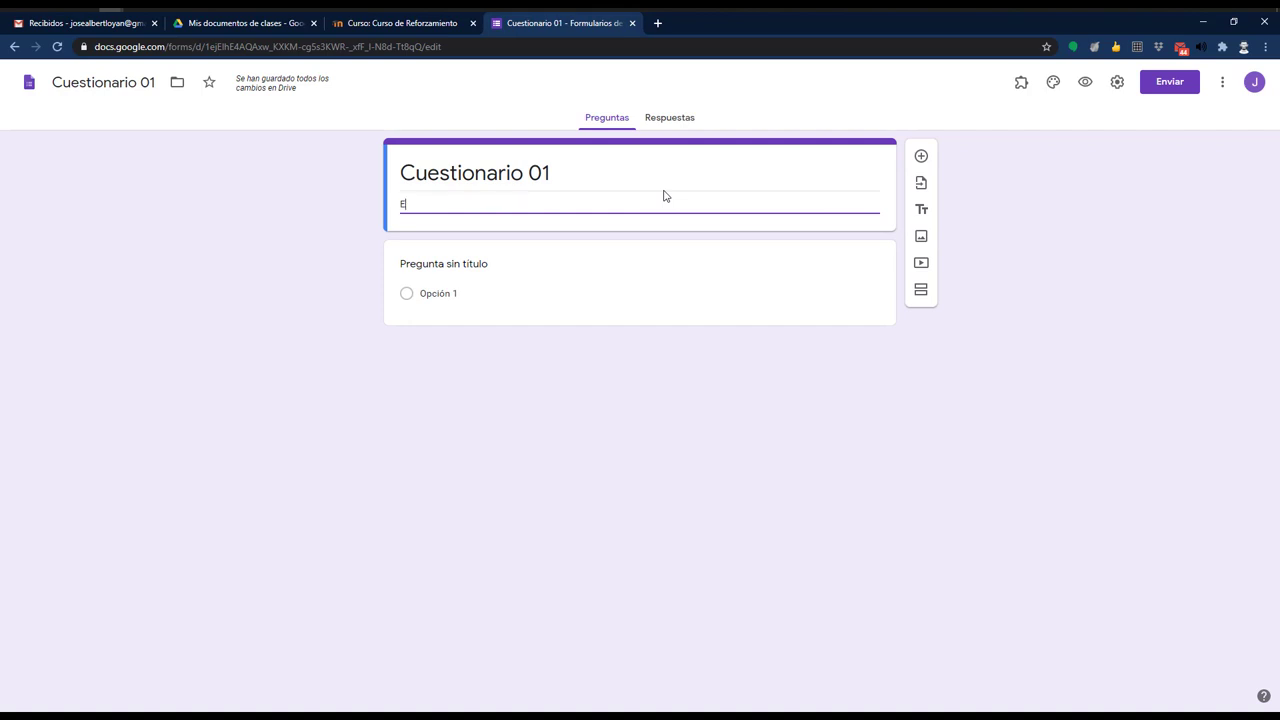
pyautogui.write('valuación de entrada')
pyautogui.tripleClick(548, 162)
pyautogui.write('Evaluación entrada')
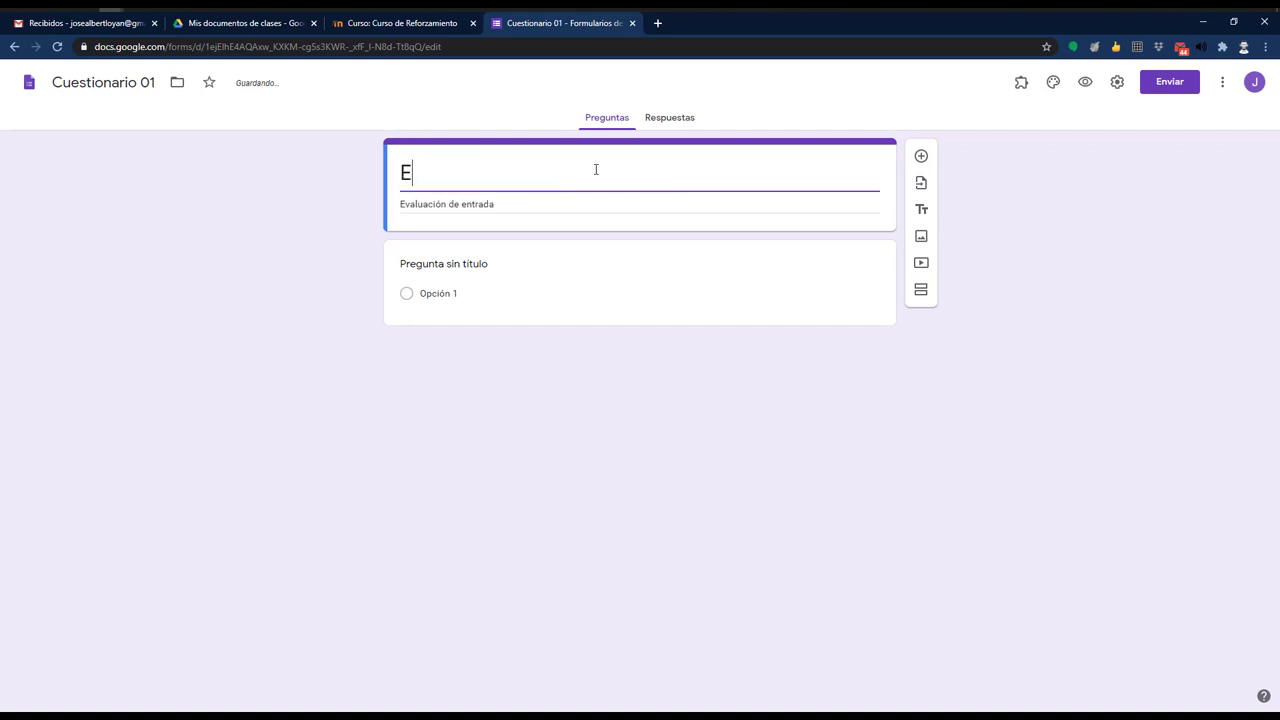
pyautogui.click(587, 249)
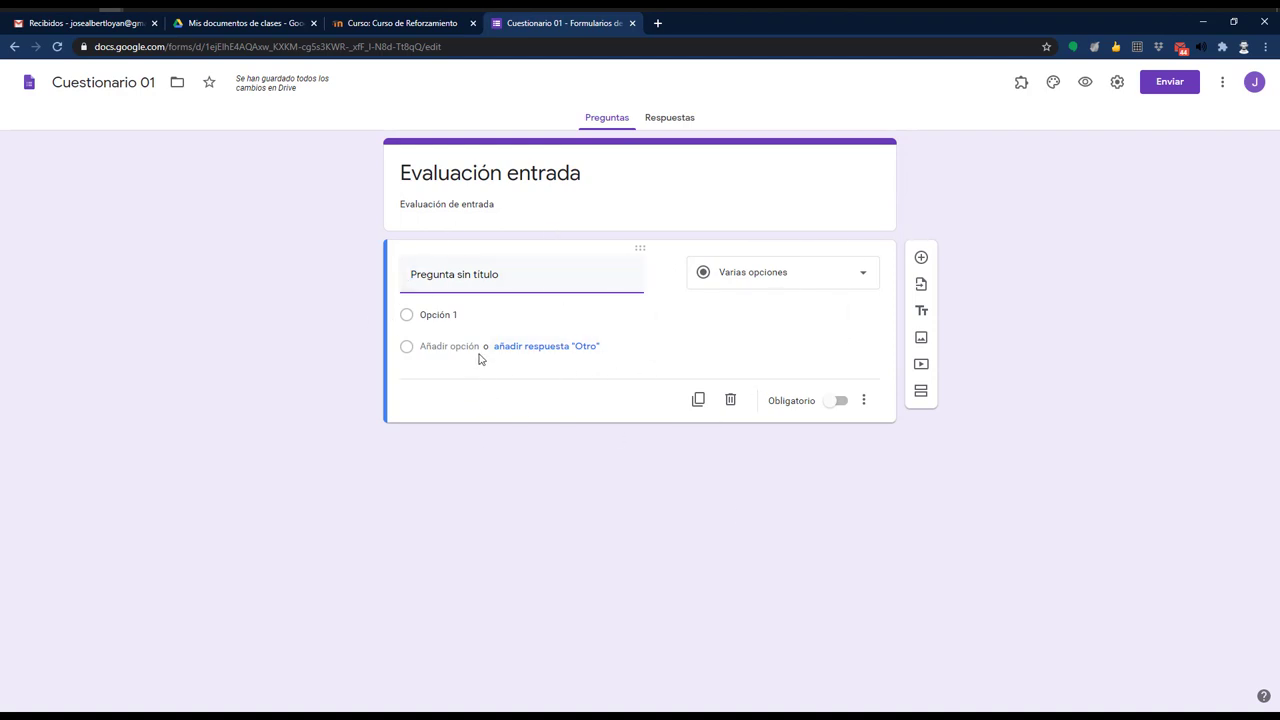
# Step: Convert the form into a quiz in its settings, keeping grade release right after each submission, and save
pyautogui.click(1119, 84)
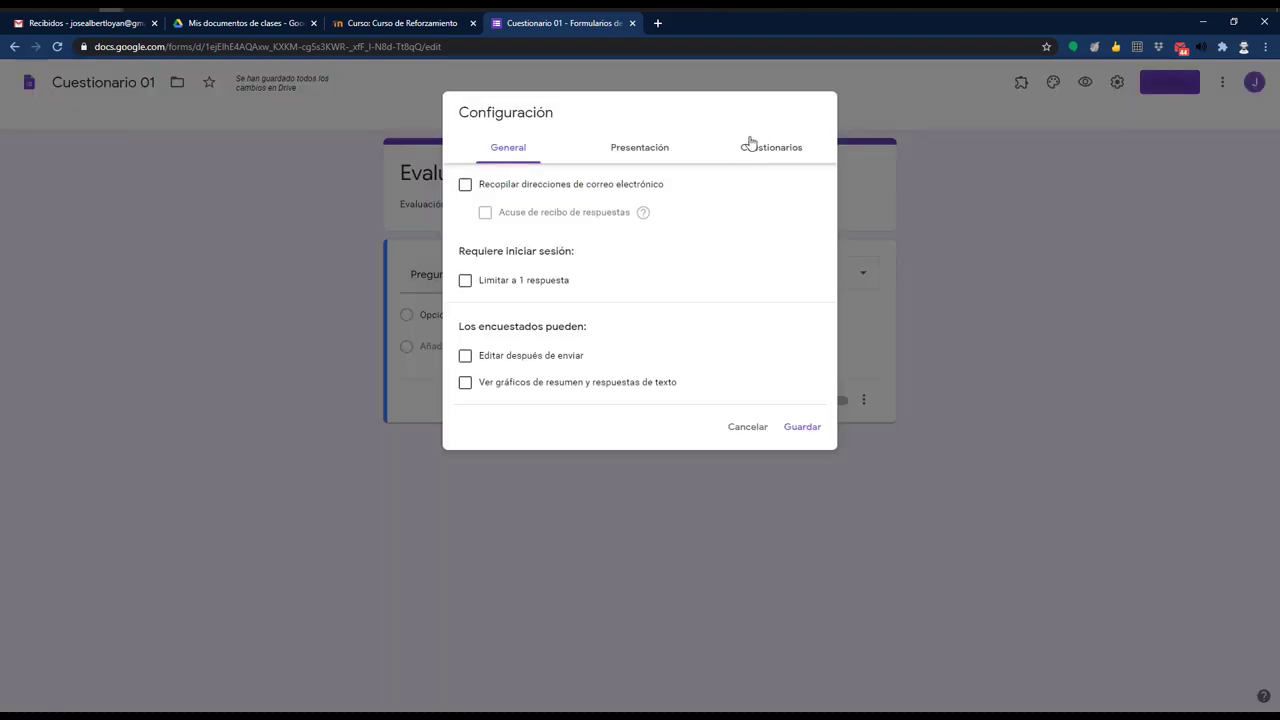
pyautogui.click(773, 149)
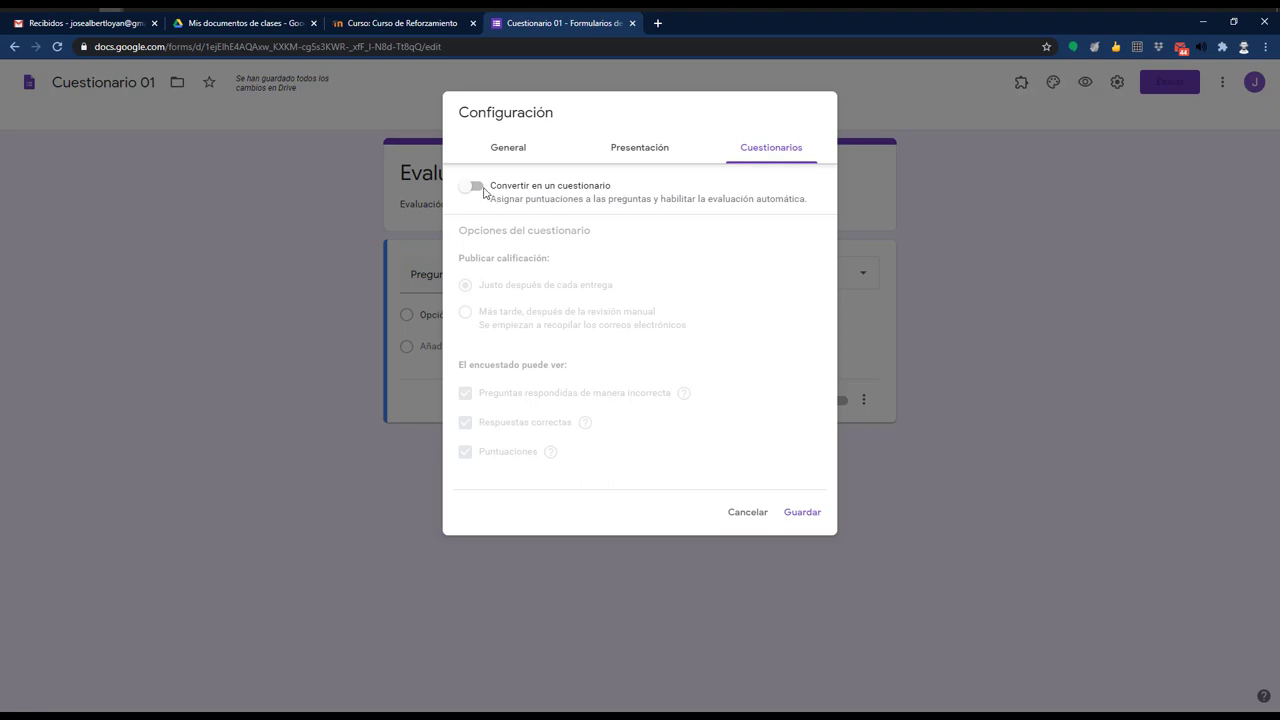
pyautogui.click(478, 187)
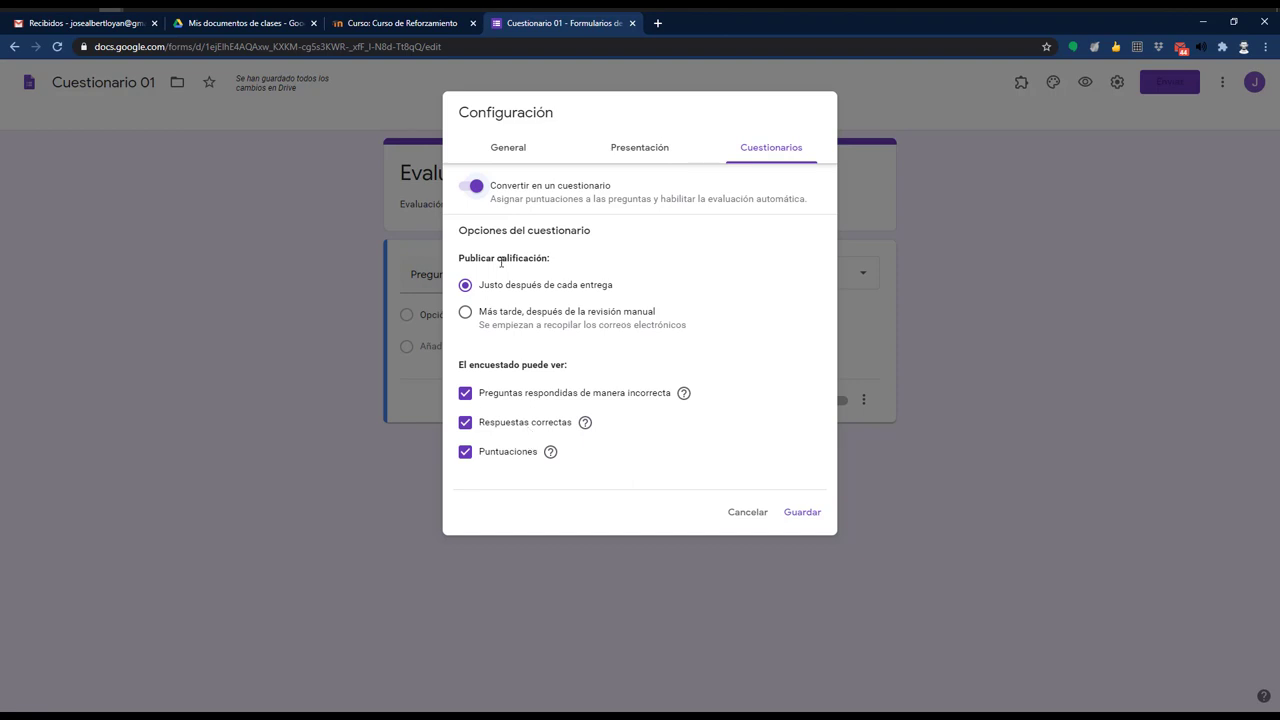
pyautogui.moveTo(461, 258); pyautogui.dragTo(620, 292)
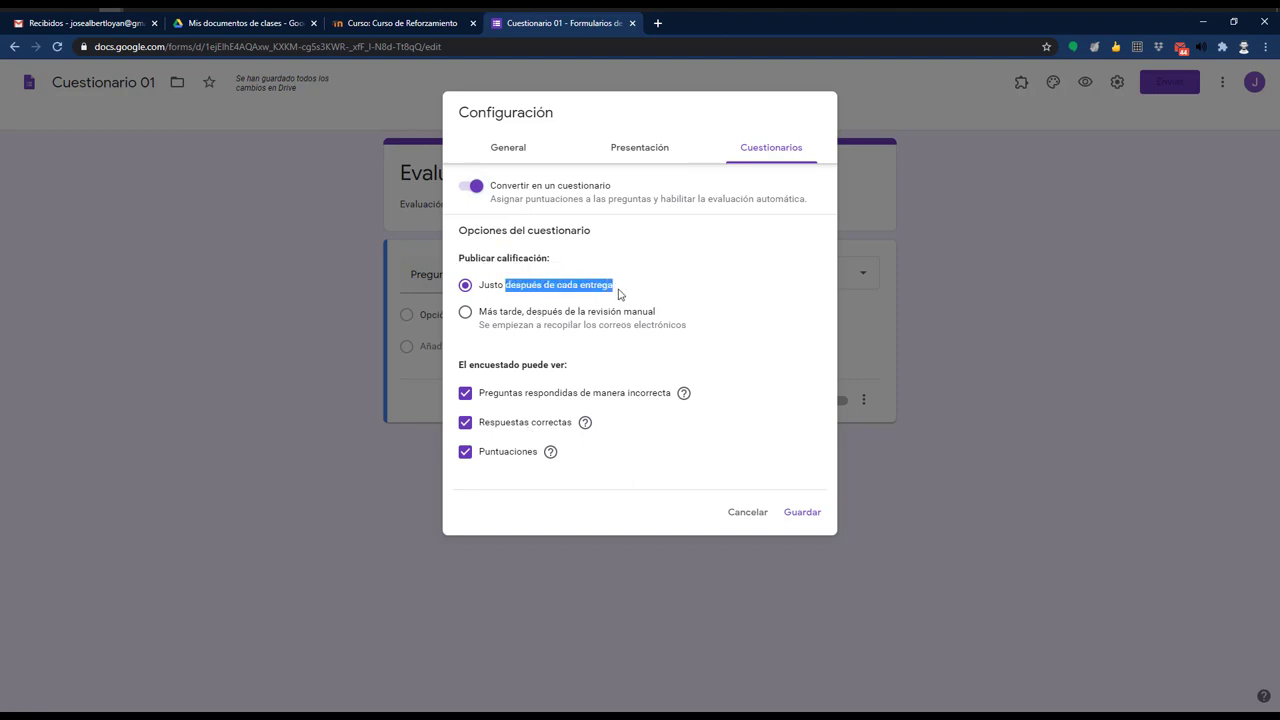
pyautogui.moveTo(459, 365); pyautogui.dragTo(593, 371)
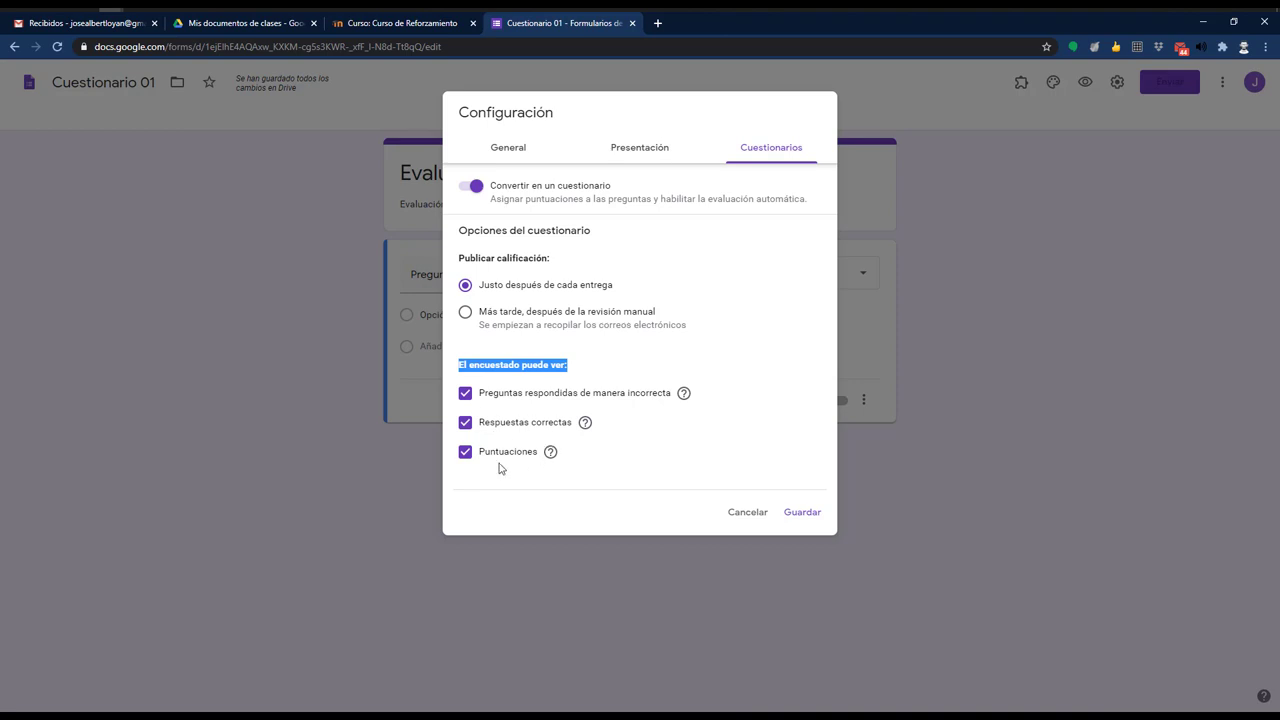
pyautogui.click(689, 354)
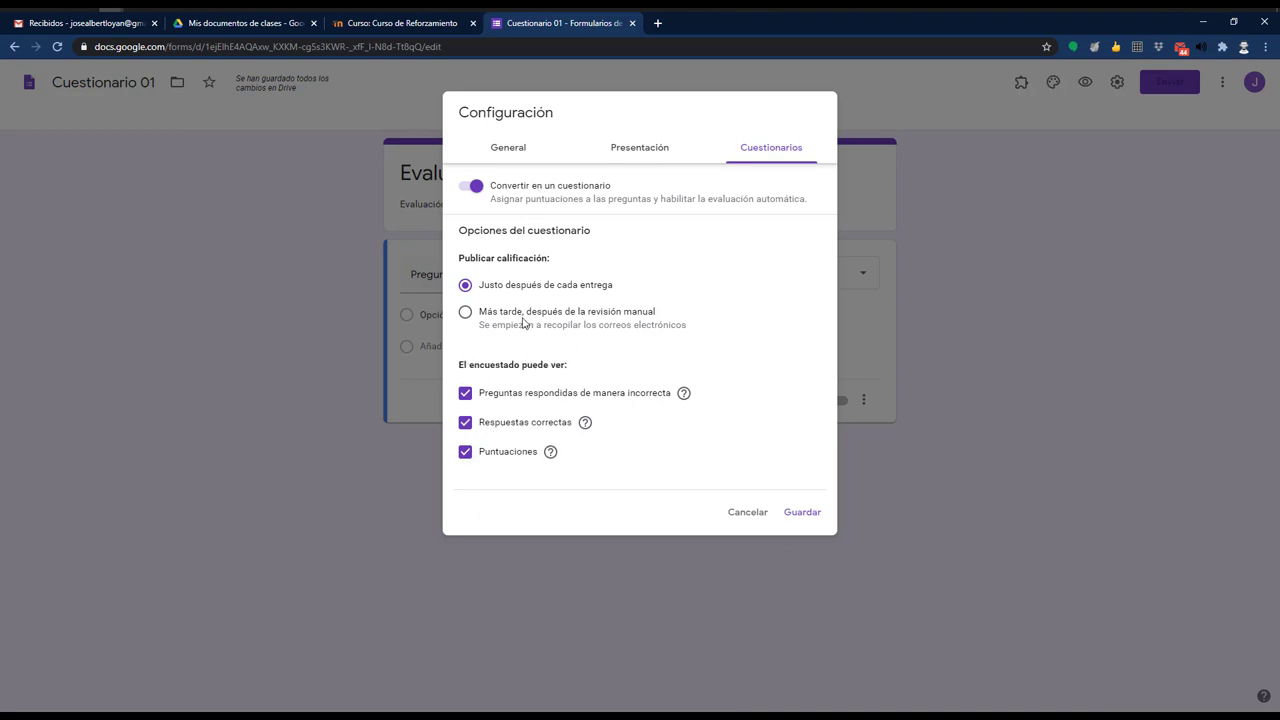
pyautogui.click(797, 515)
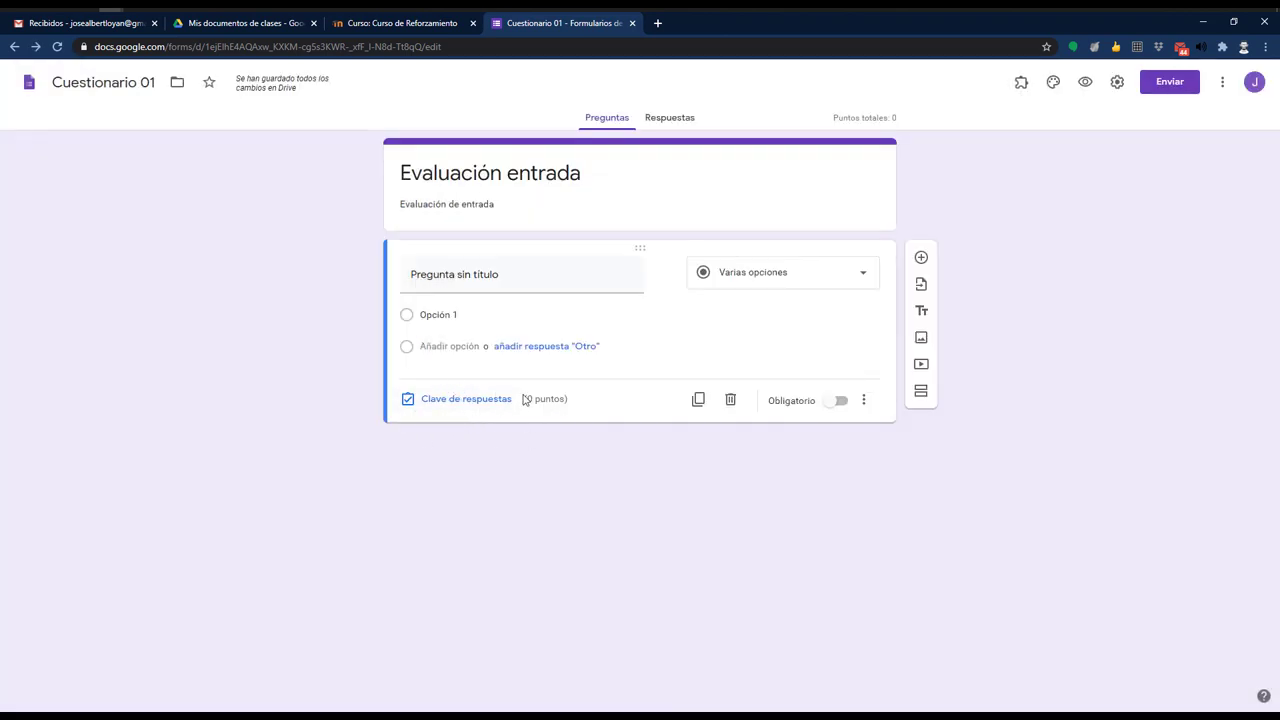
# Step: Set the first question's text to "Seleccione una navegador de internet"
pyautogui.click(498, 274)
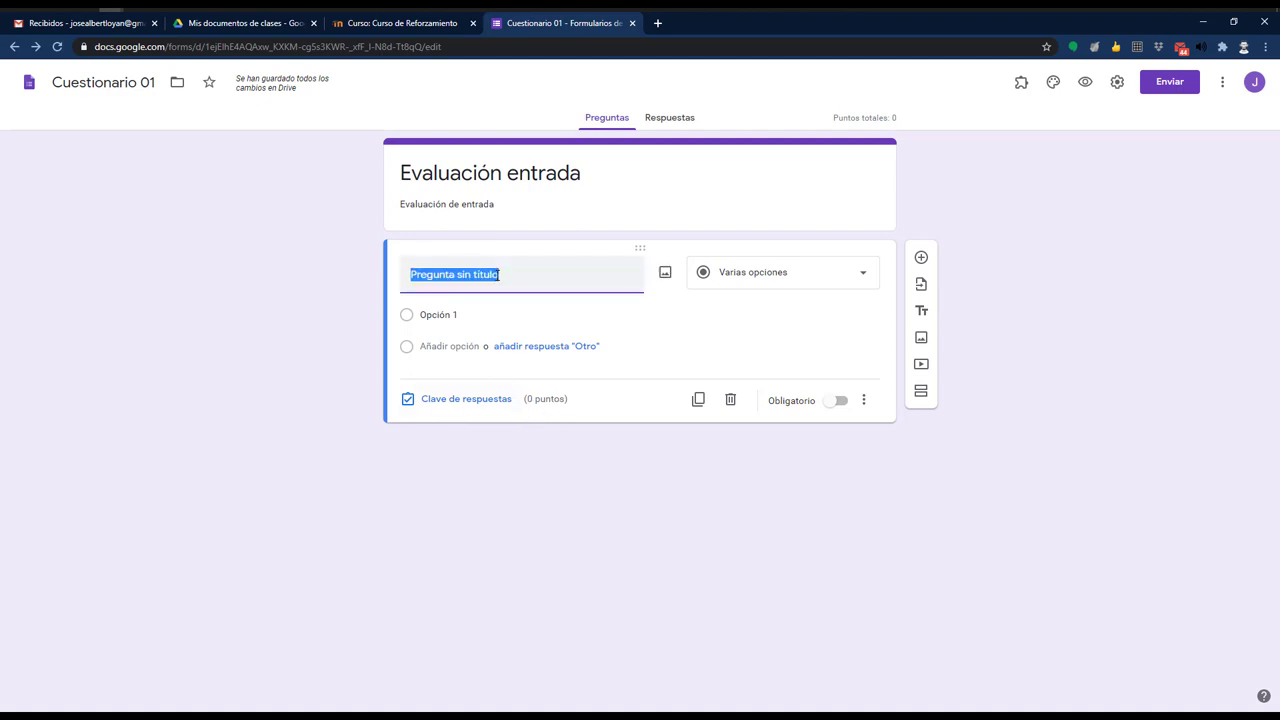
pyautogui.write('Seleccione una ')
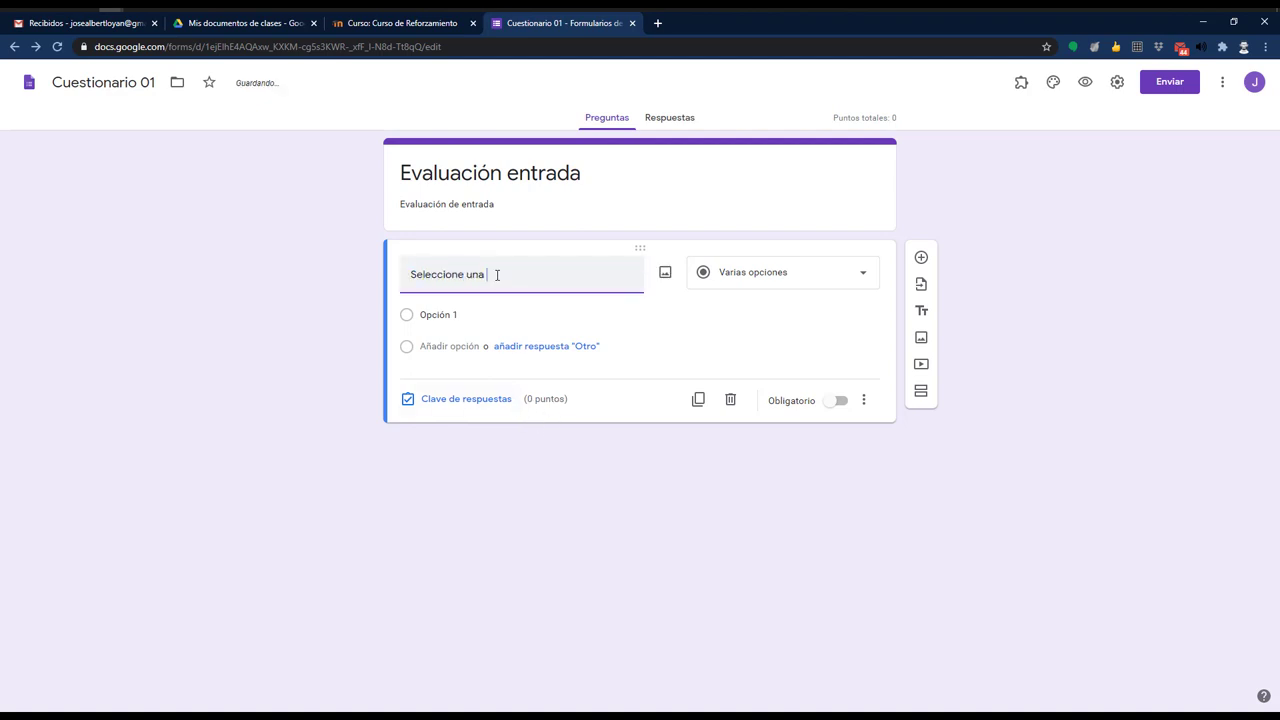
pyautogui.write('navegador de i')
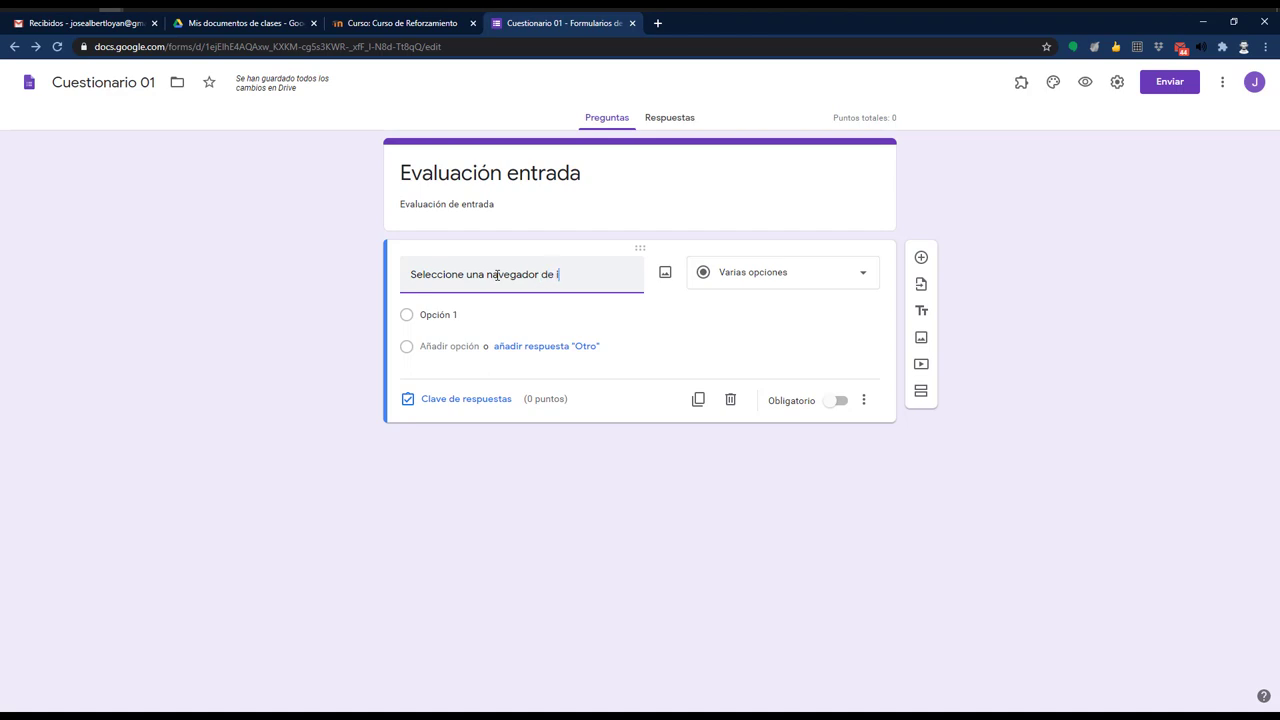
pyautogui.write('nternet')
# Step: Fill in the question's answer options as Google Chrome, Opera, Microsoft Edge and Firefox, correcting the capitalization of Microsoft Edge
pyautogui.click(461, 314)
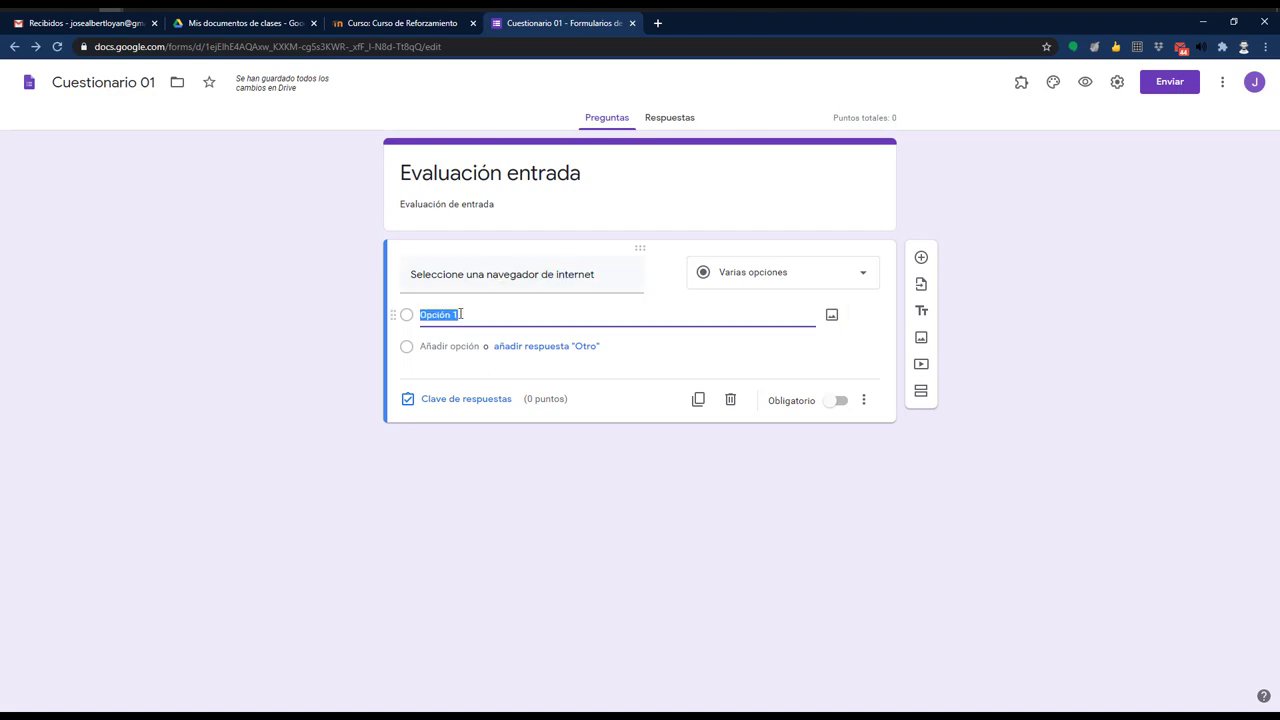
pyautogui.write('Google Chrome')
pyautogui.write('Opera Microsoft Edge Firefox')
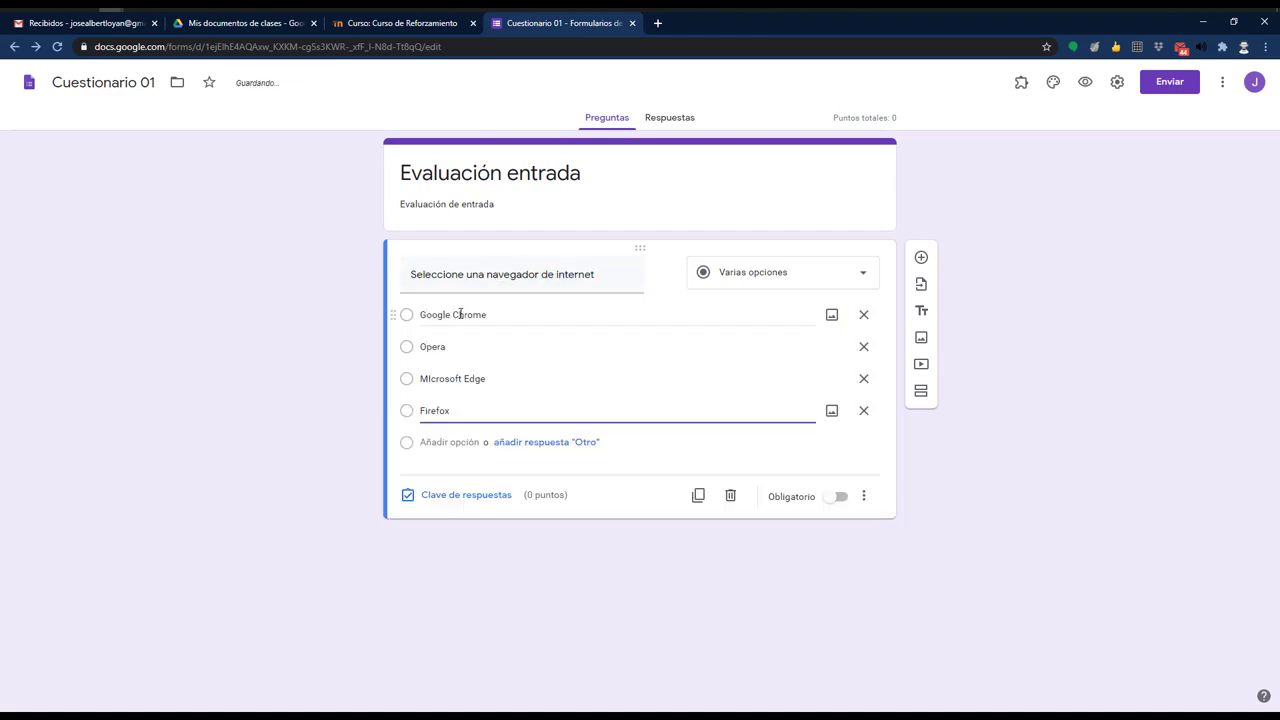
pyautogui.tripleClick(432, 378)
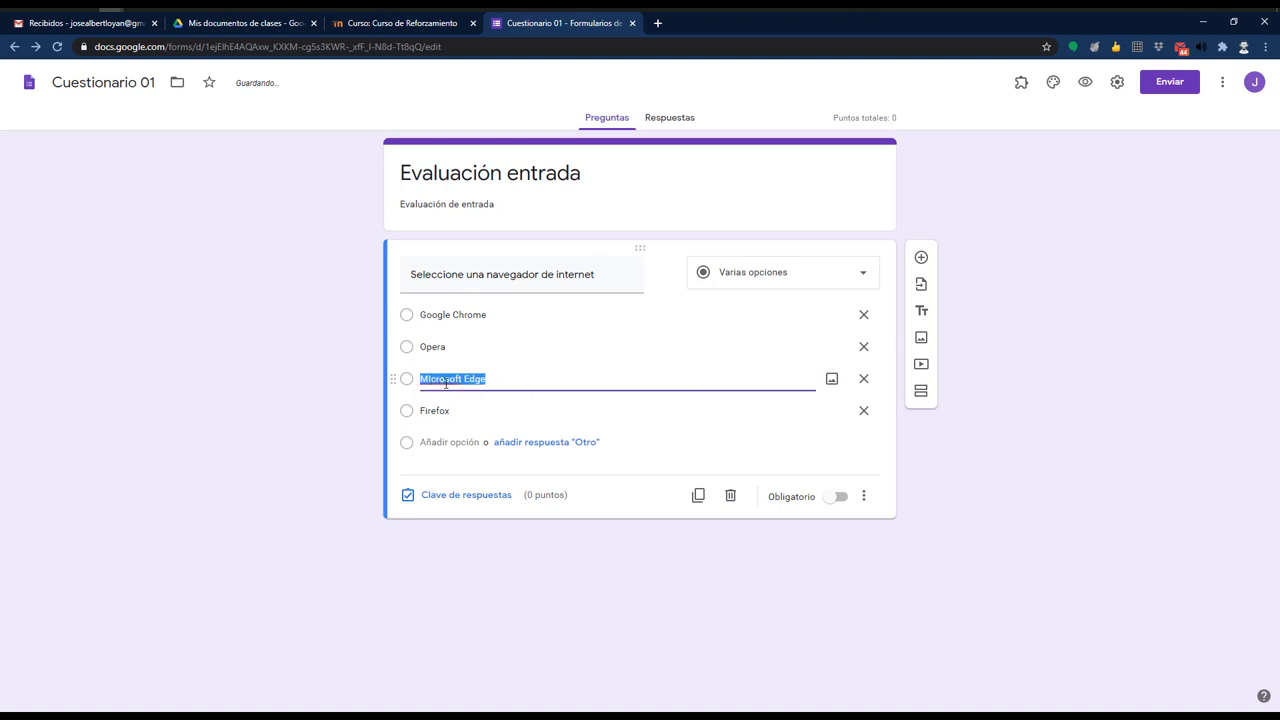
pyautogui.click(447, 383)
pyautogui.click(622, 516)
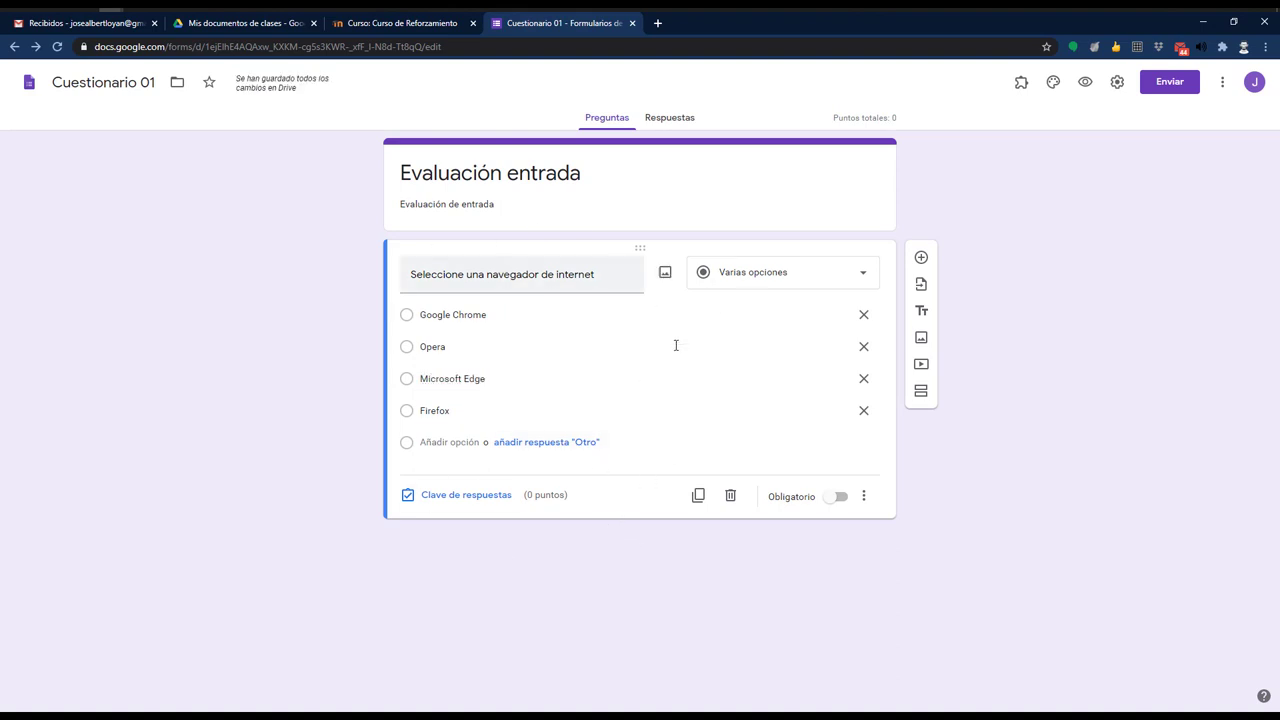
pyautogui.click(424, 500)
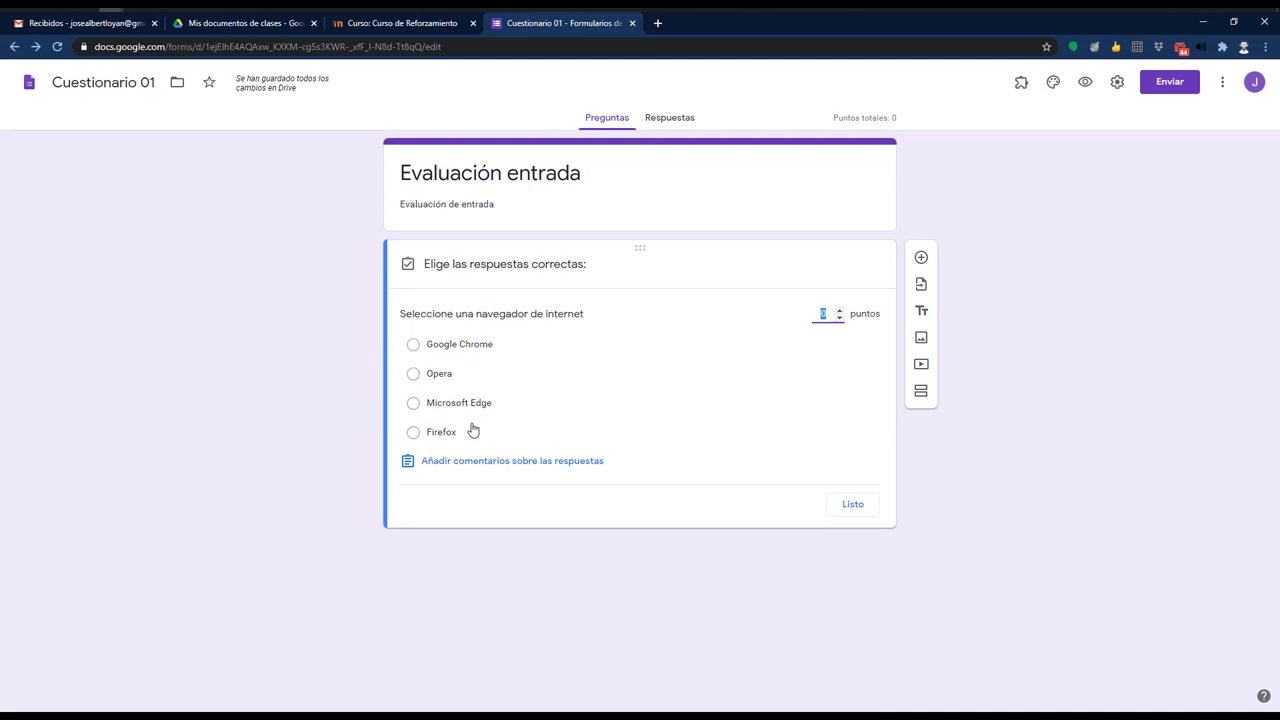
pyautogui.moveTo(401, 313); pyautogui.dragTo(609, 317)
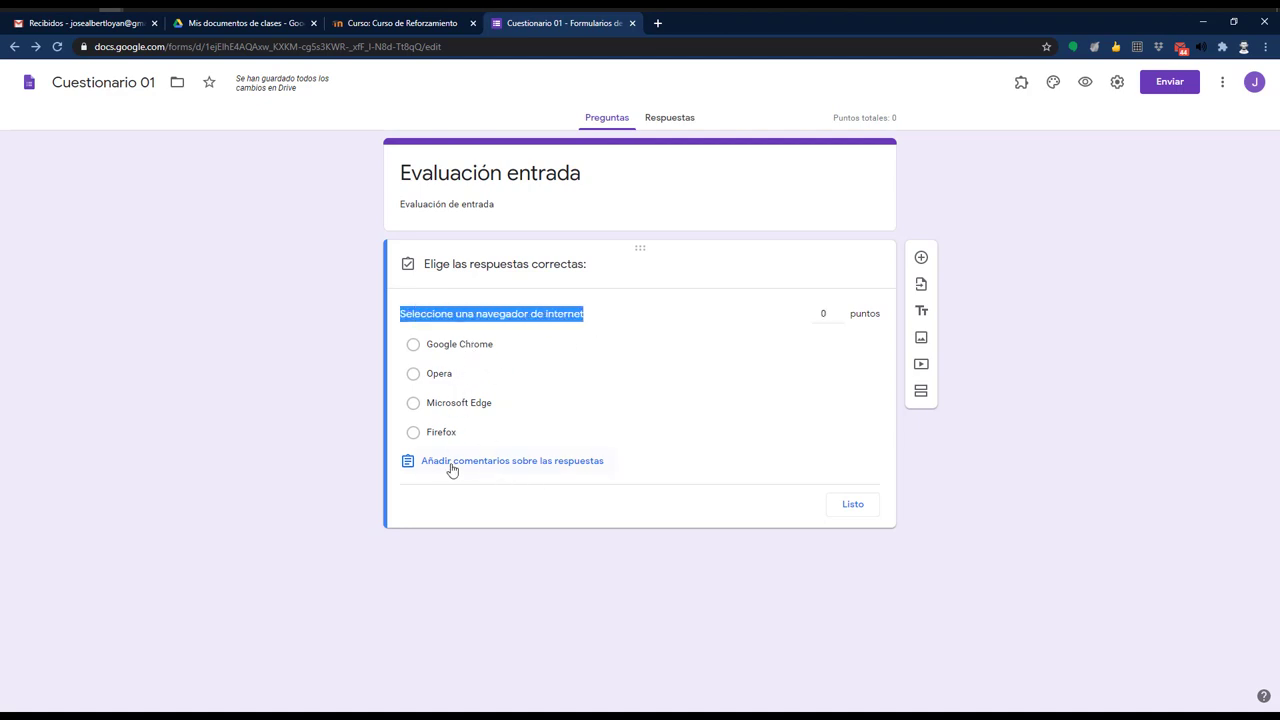
pyautogui.click(852, 504)
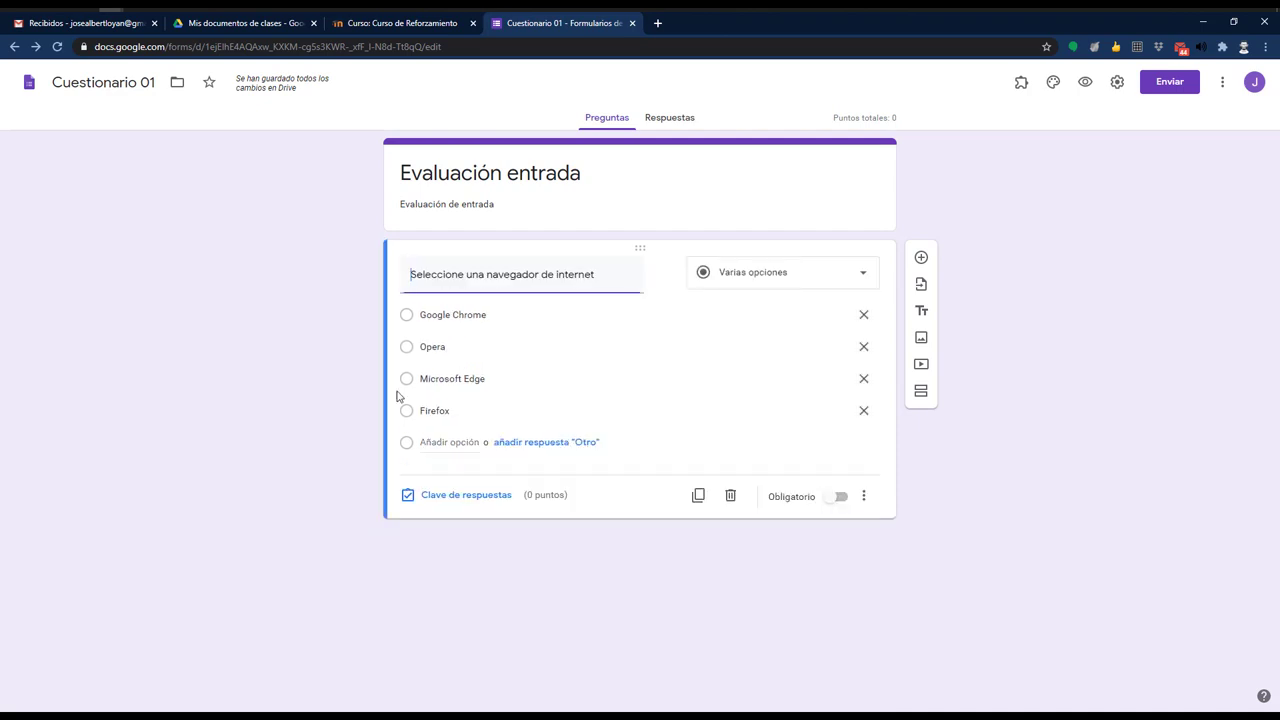
# Step: Add "Google" as a fifth answer option to the browser question
pyautogui.click(455, 442)
pyautogui.write('Googl')
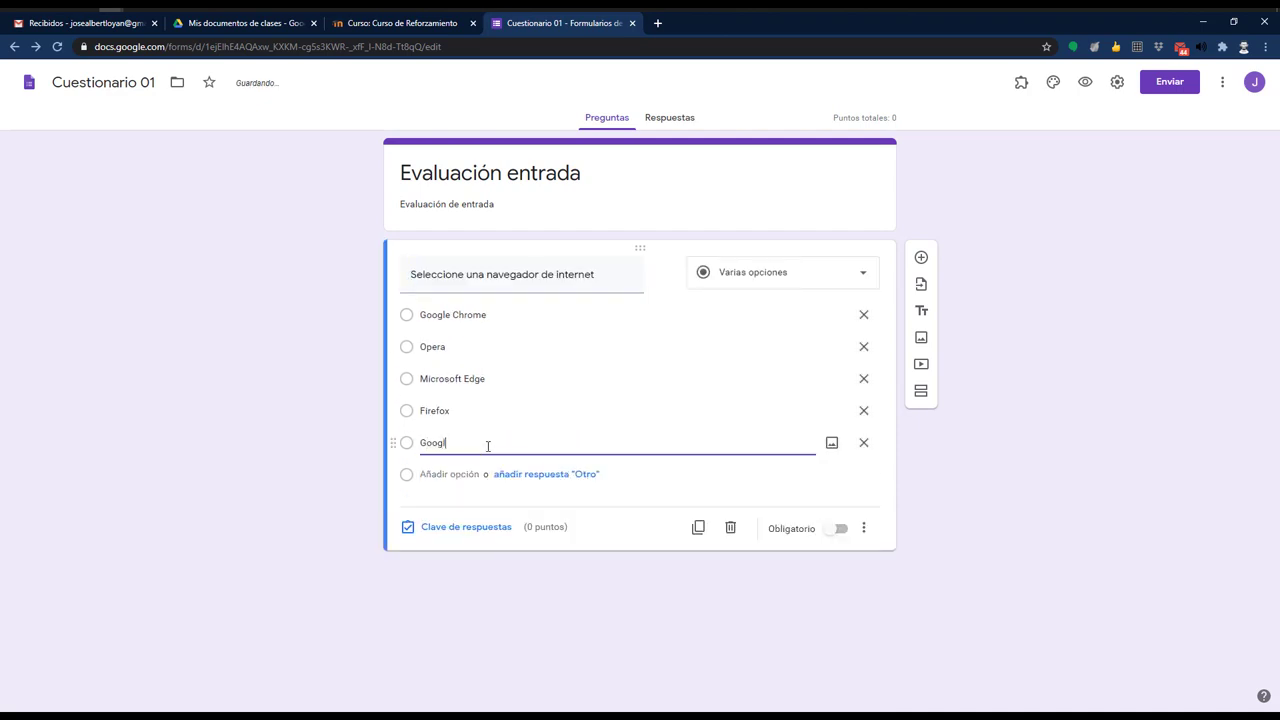
pyautogui.write('e')
# Step: In the question's answer key, mark Google as the correct answer and assign it 5 points
pyautogui.click(466, 527)
pyautogui.click(413, 461)
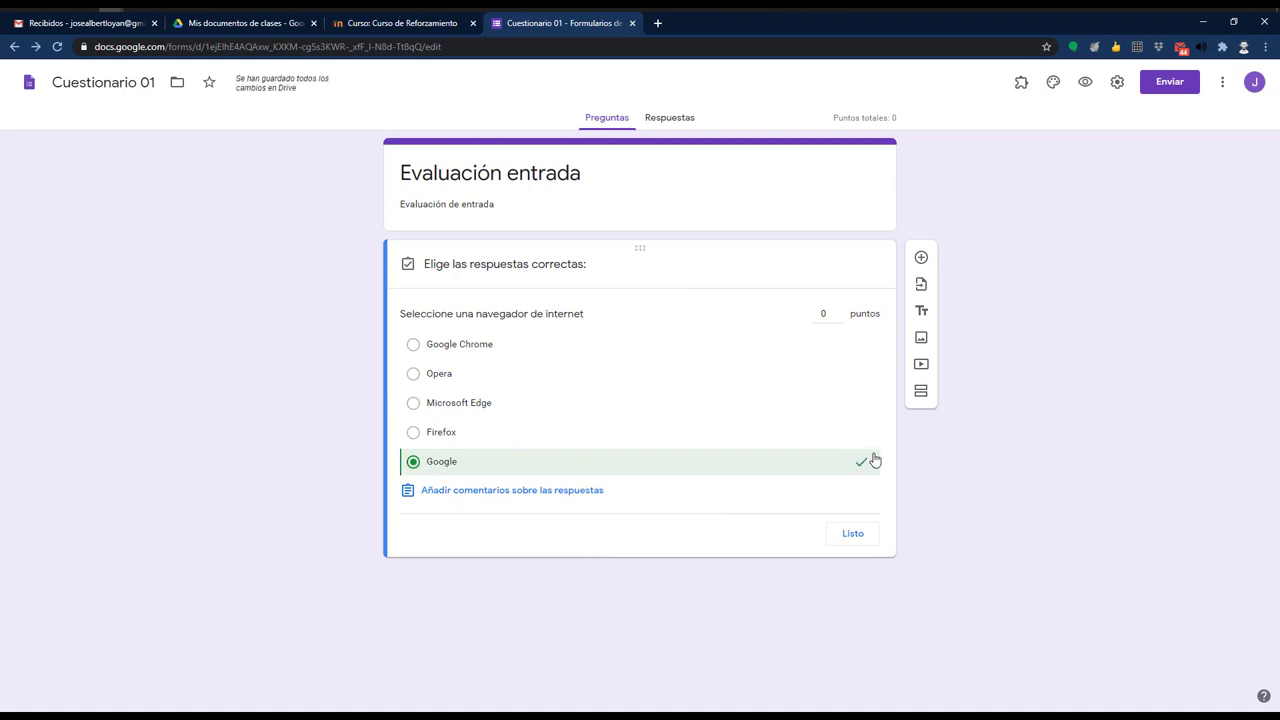
pyautogui.click(826, 314)
pyautogui.click(839, 312)
pyautogui.click(839, 312)
pyautogui.click(853, 534)
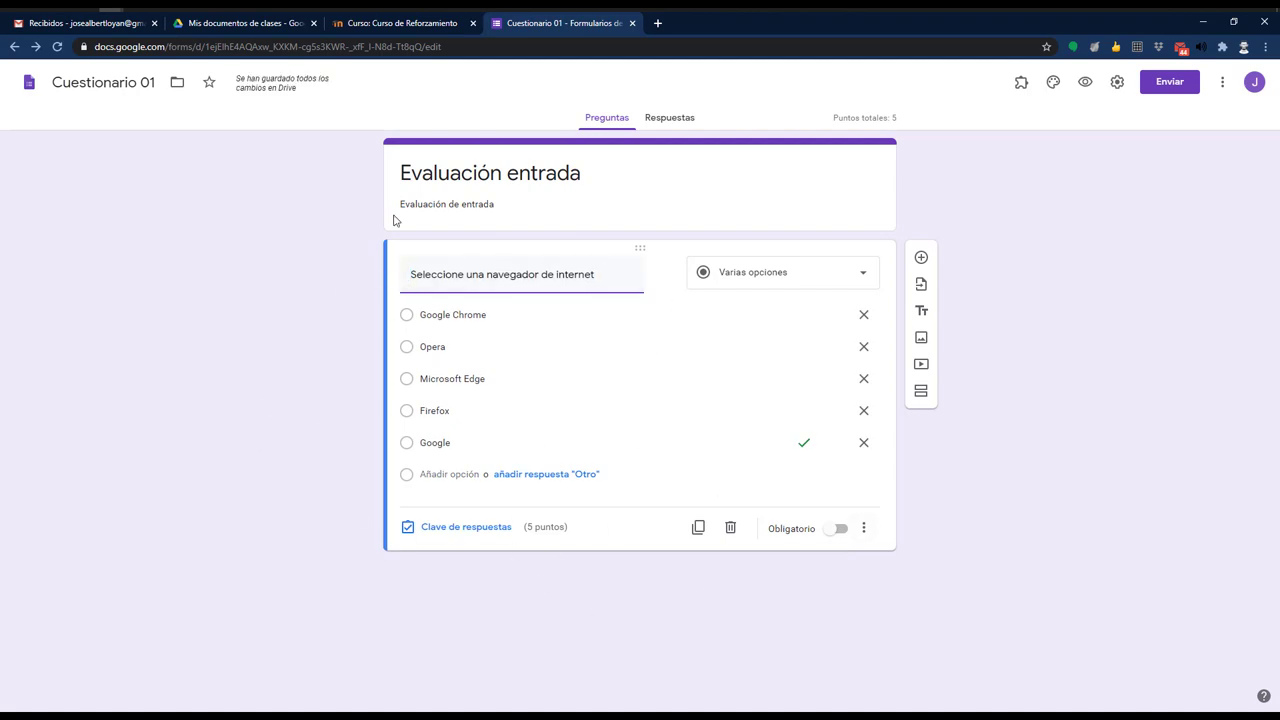
# Step: Add a second question below the browser question and set its type to Casillas
pyautogui.moveTo(830, 121); pyautogui.dragTo(903, 123)
pyautogui.click(907, 122)
pyautogui.click(922, 259)
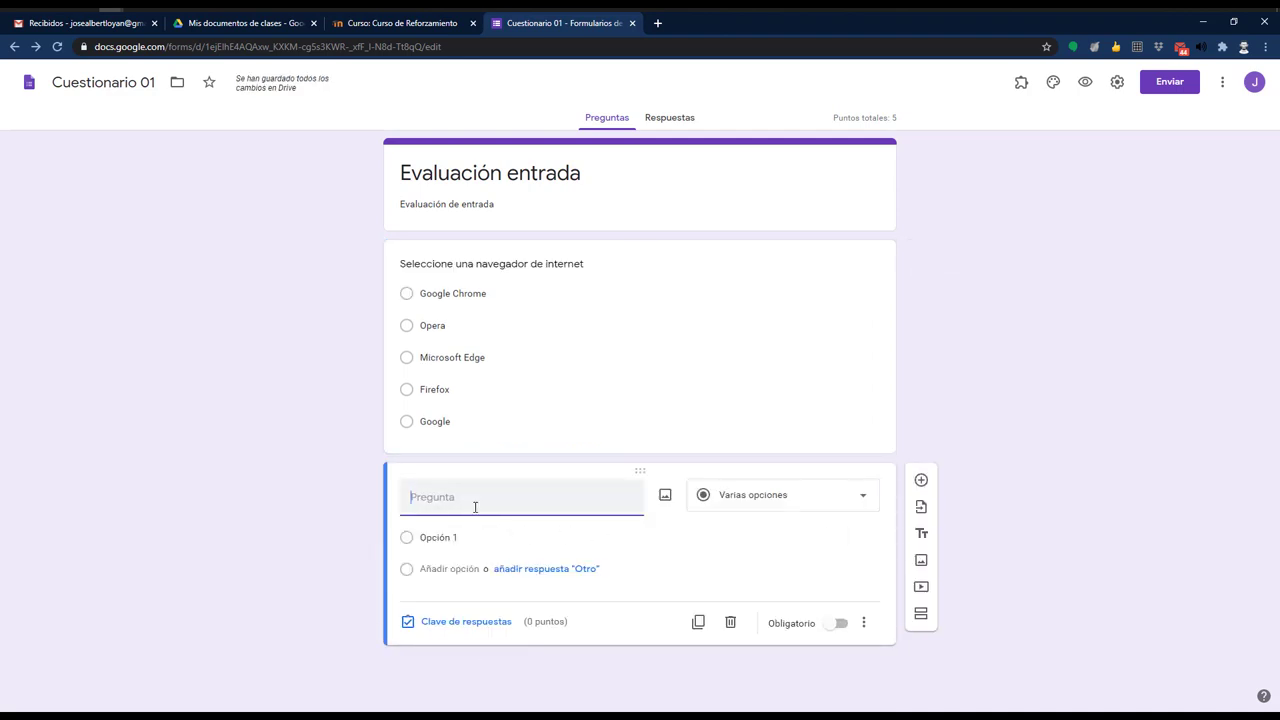
pyautogui.click(692, 506)
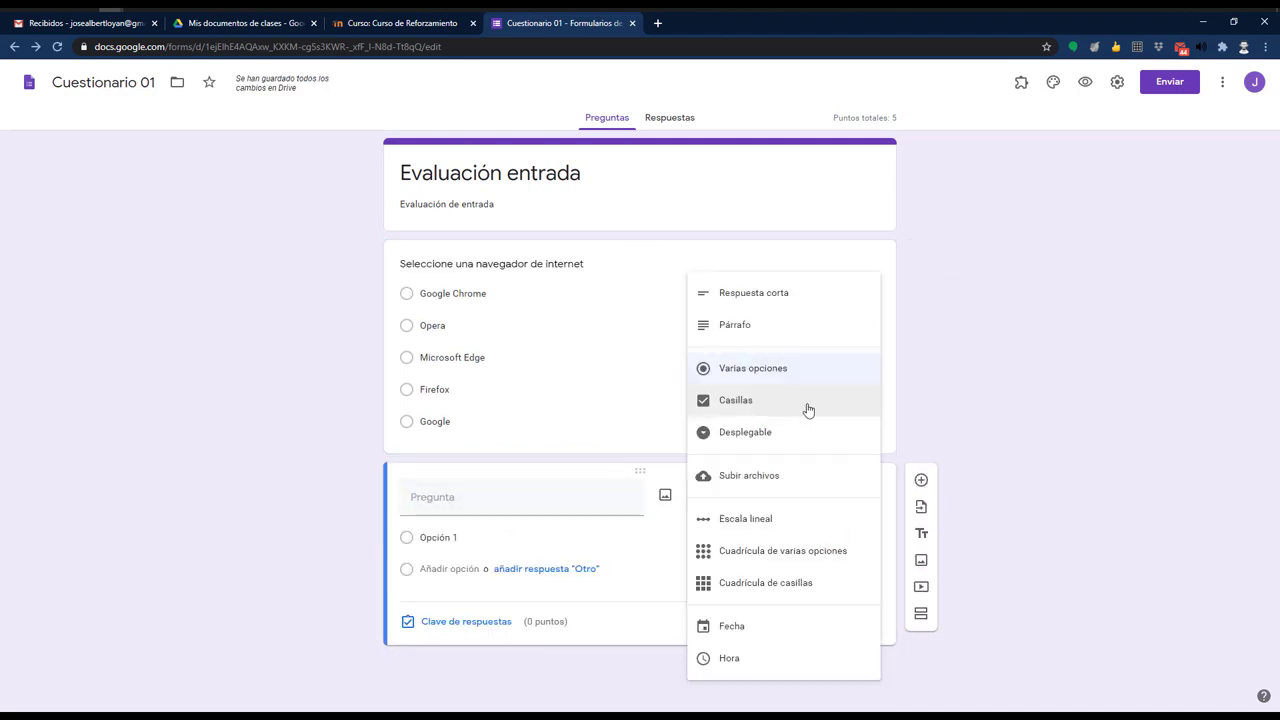
pyautogui.click(730, 402)
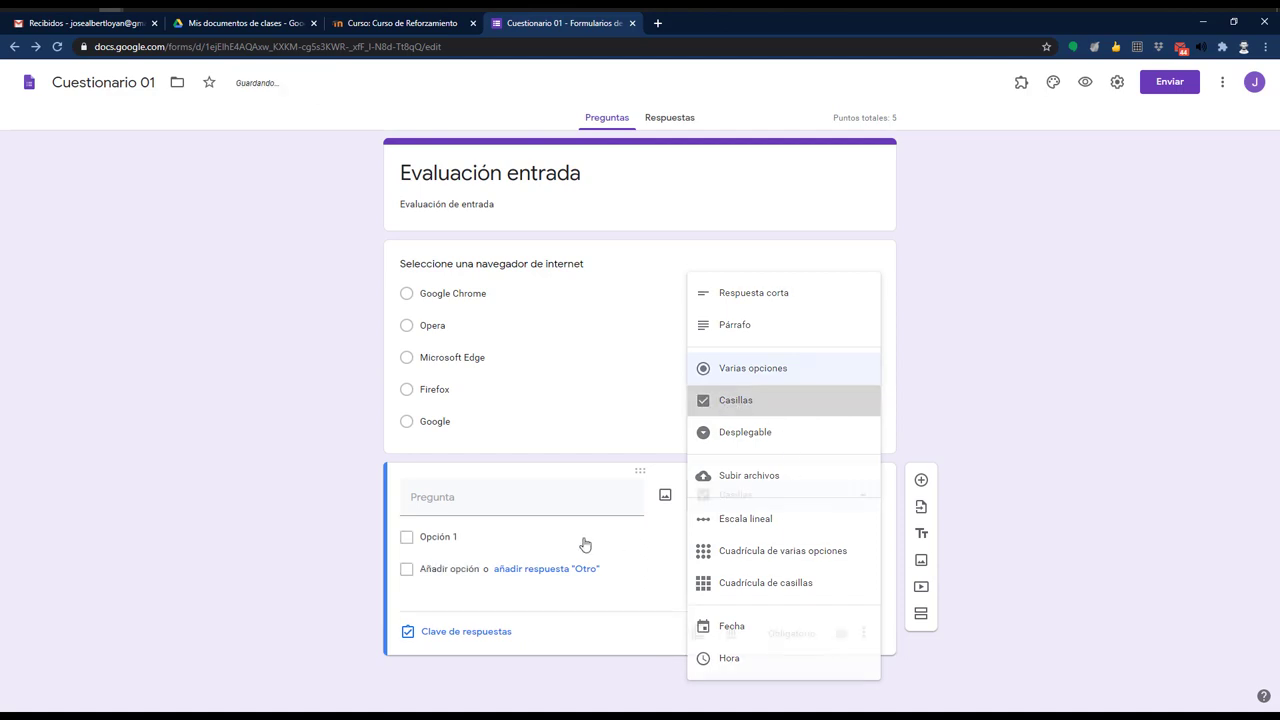
# Step: Set the checkbox question's text to "Es una aplicación del correo en gmail"
pyautogui.click(486, 497)
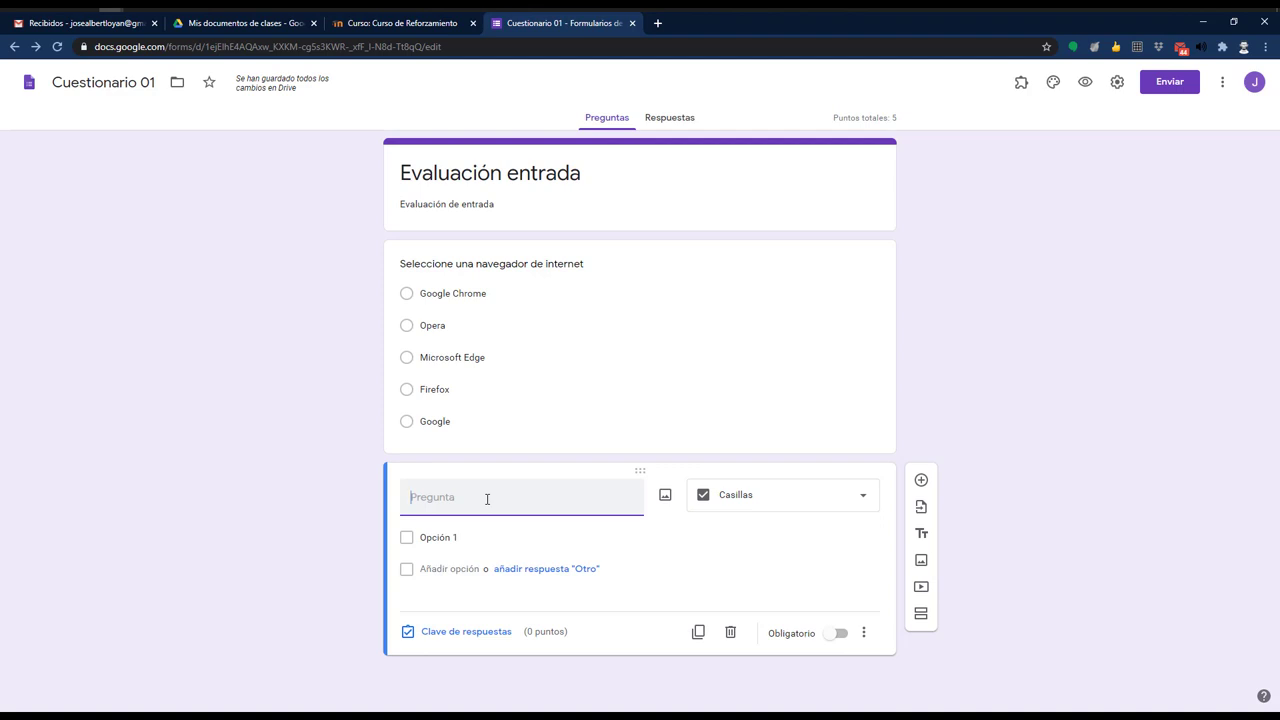
pyautogui.write('Es una actividad del au')
pyautogui.press('BackSpace')
pyautogui.press('BackSpace')
pyautogui.press('BackSpace')
pyautogui.press('BackSpace')
pyautogui.press('BackSpace')
pyautogui.press('BackSpace')
pyautogui.press('BackSpace')
pyautogui.press('BackSpace')
pyautogui.press('BackSpace')
pyautogui.press('BackSpace')
pyautogui.press('BackSpace')
pyautogui.press('BackSpace')
pyautogui.press('BackSpace')
pyautogui.press('BackSpace')
pyautogui.press('BackSpace')
pyautogui.write('plicación del correo en gmail')
# Step: Fill in the checkbox question's options as Formulario, Documentos, Contactos, Facebook and Drive
pyautogui.click(424, 537)
pyautogui.write('Formu')
pyautogui.press('Return')
pyautogui.write('Documentos')
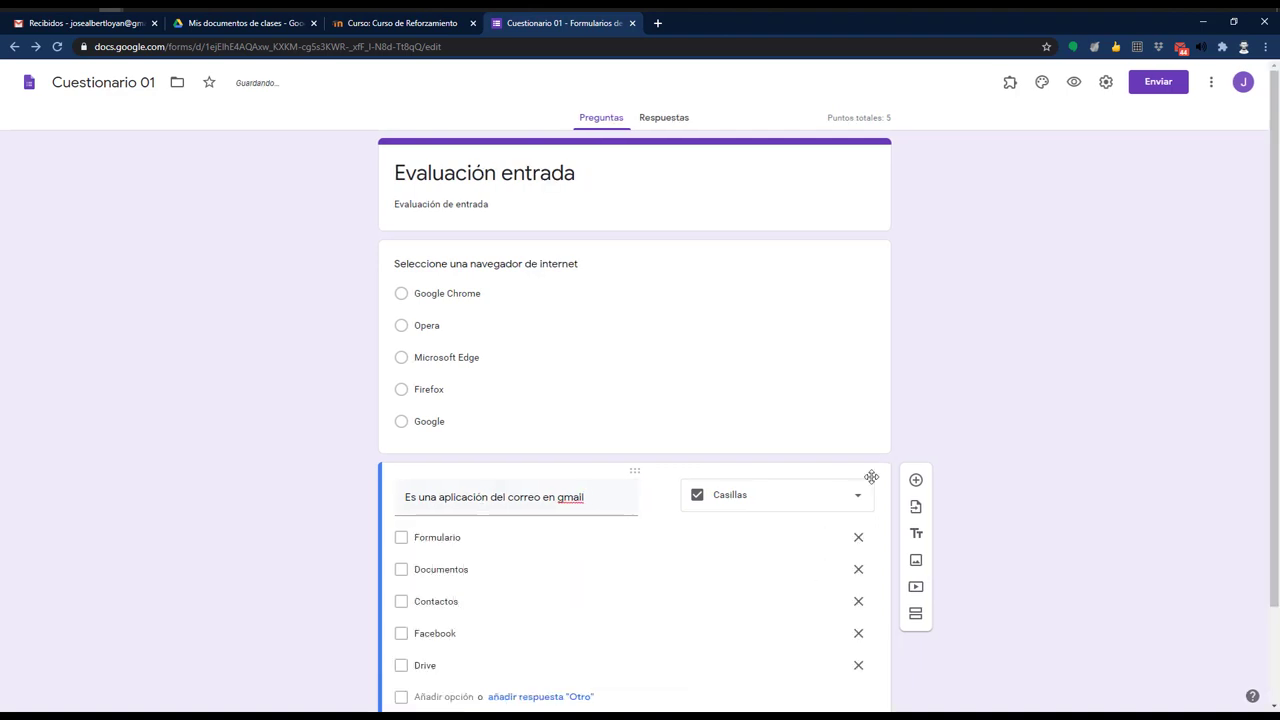
# Step: In the checkbox question's answer key, mark Formulario, Documentos, Contactos and Drive as correct
pyautogui.scroll(-1, 640, 450)
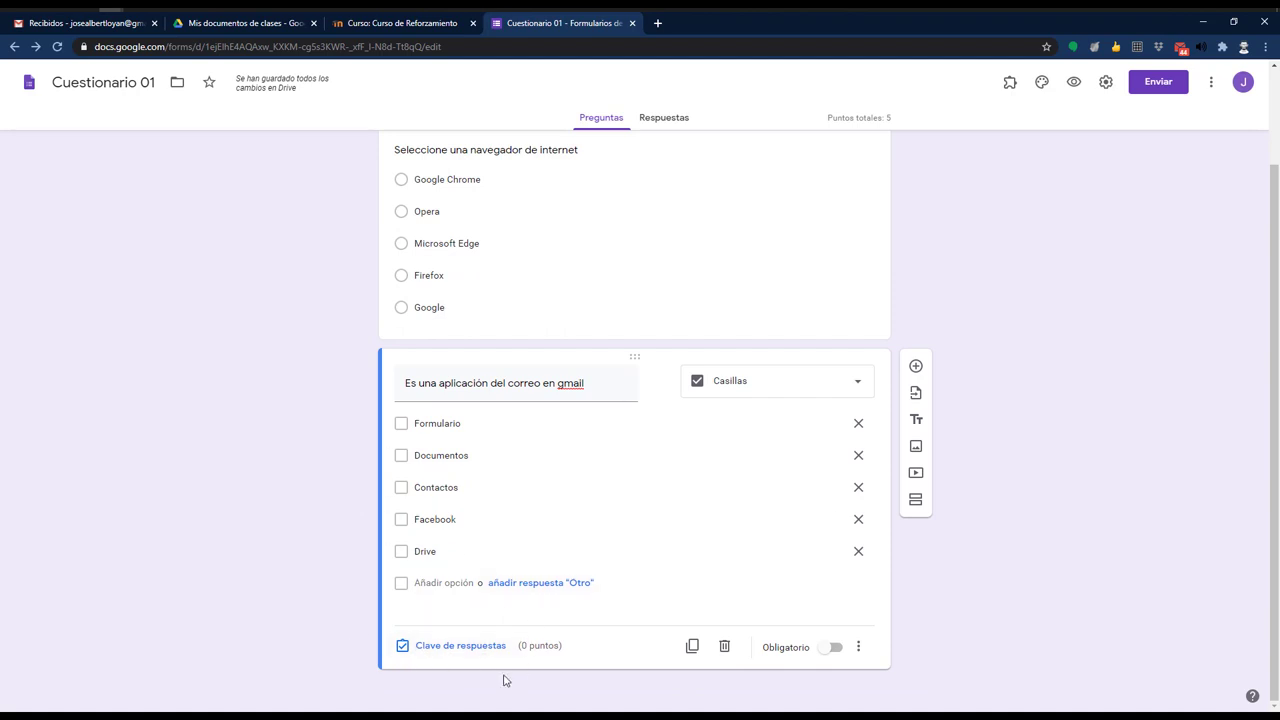
pyautogui.click(455, 652)
pyautogui.scroll(1, 800, 240)
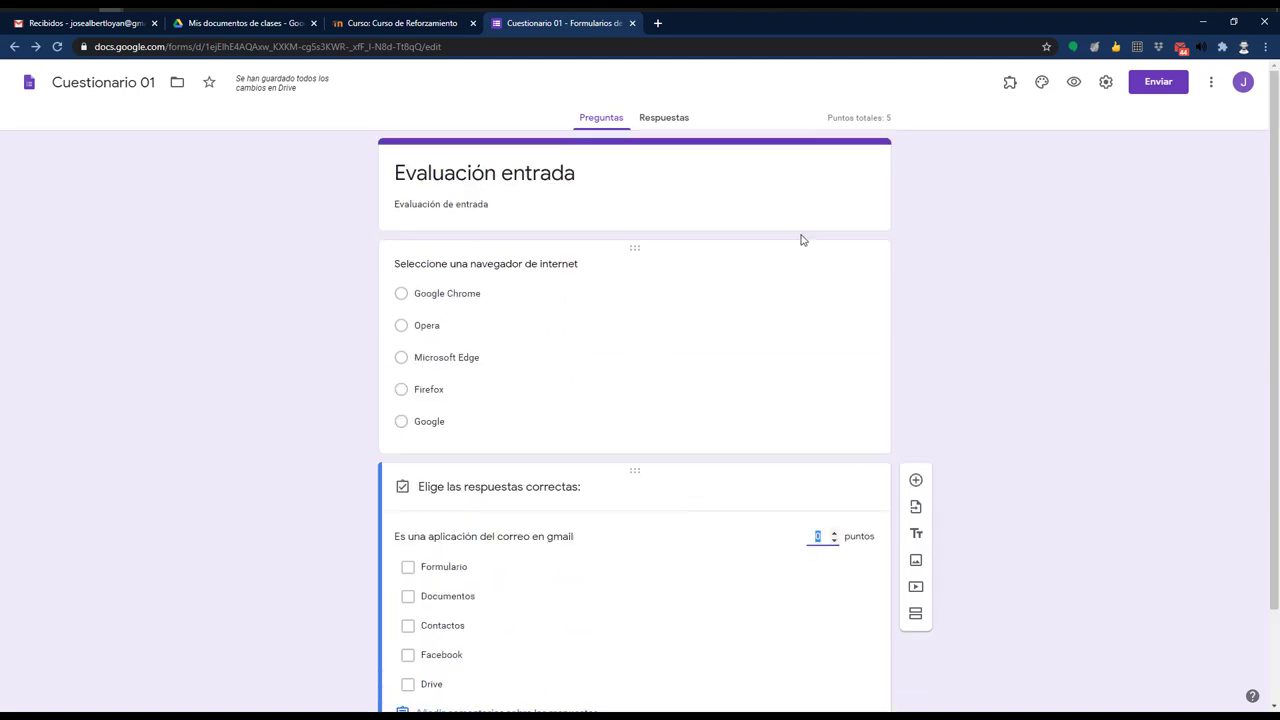
pyautogui.scroll(-1, 803, 350)
pyautogui.scroll(1, 780, 353)
pyautogui.scroll(-1, 804, 367)
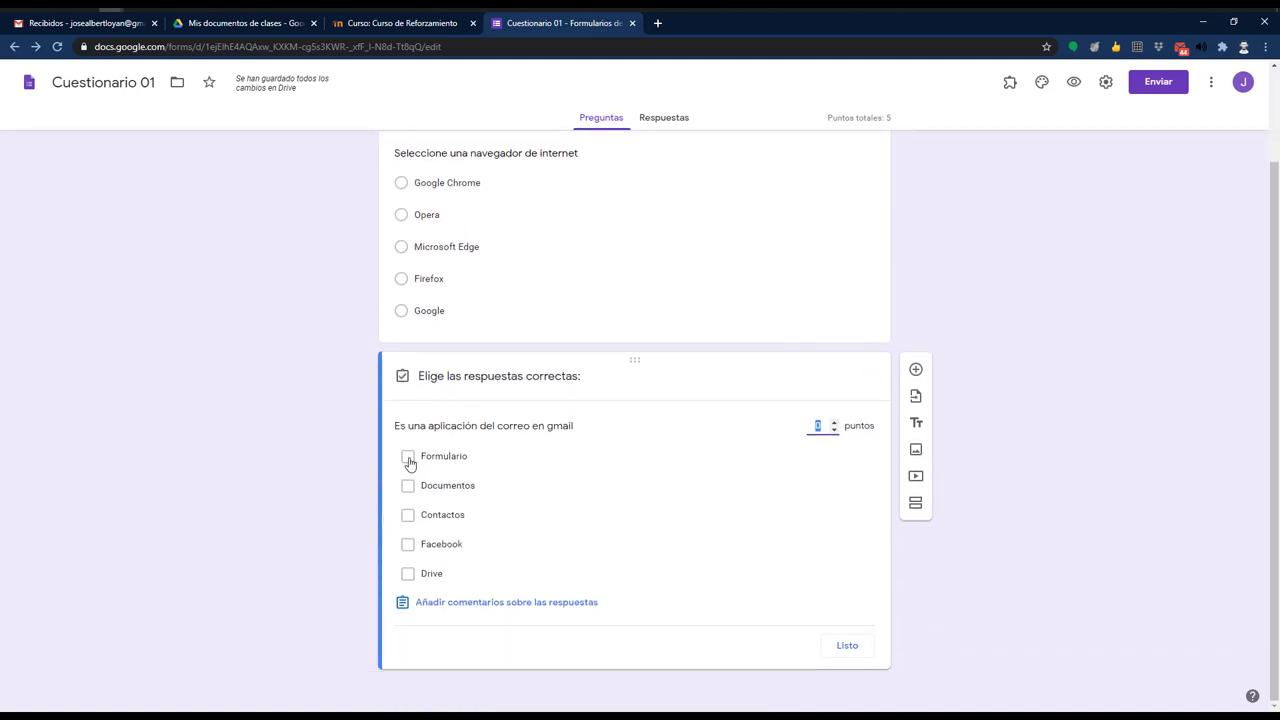
pyautogui.click(408, 457)
pyautogui.click(408, 486)
pyautogui.click(408, 515)
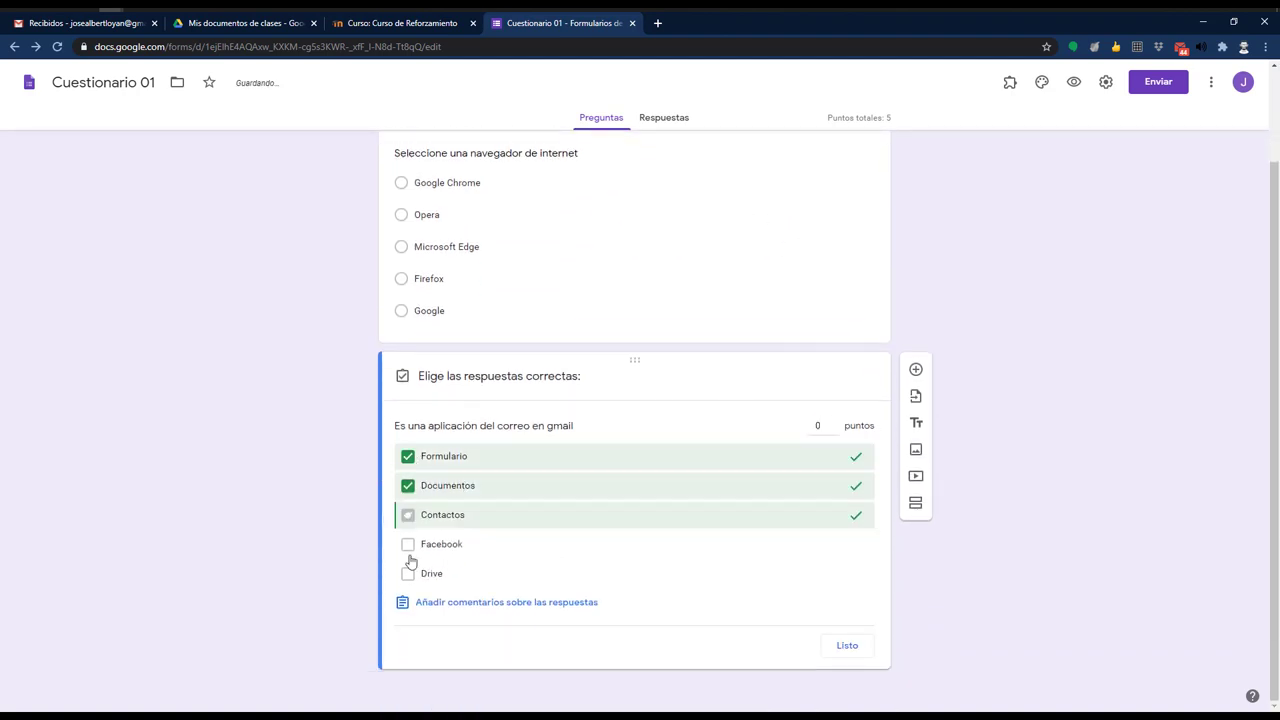
pyautogui.click(408, 574)
# Step: Assign 4 points to the checkbox question and finish its answer key
pyautogui.click(830, 425)
pyautogui.write('5')
pyautogui.click(835, 428)
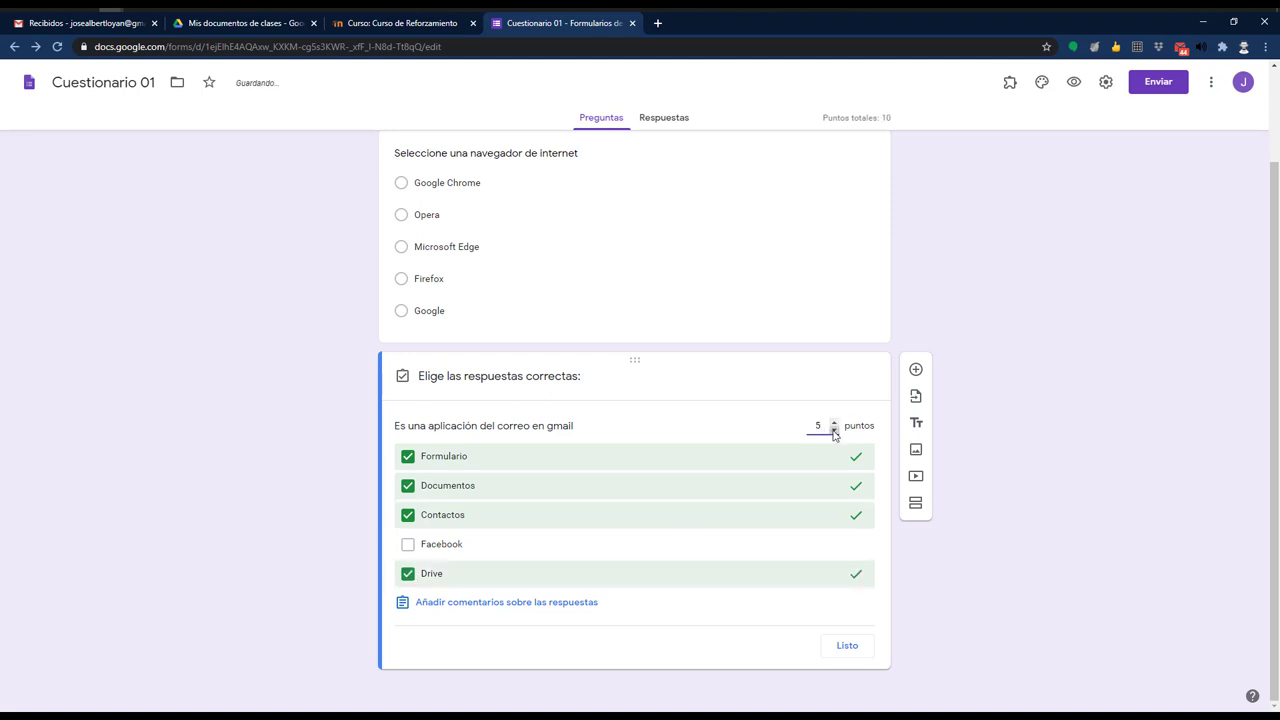
pyautogui.click(267, 458)
pyautogui.click(845, 647)
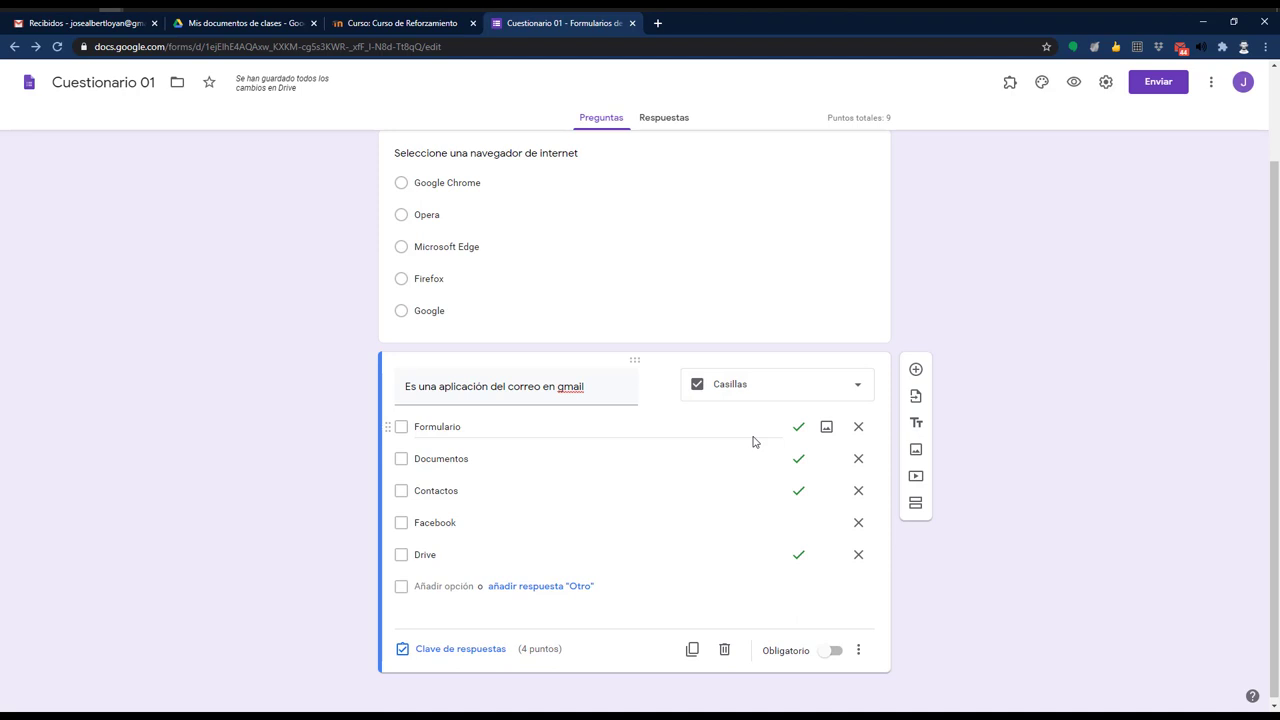
# Step: Add a blank question, and import the short-answer question about Gmail's virtual meeting application from the other Cuestionario 01 form
pyautogui.click(915, 368)
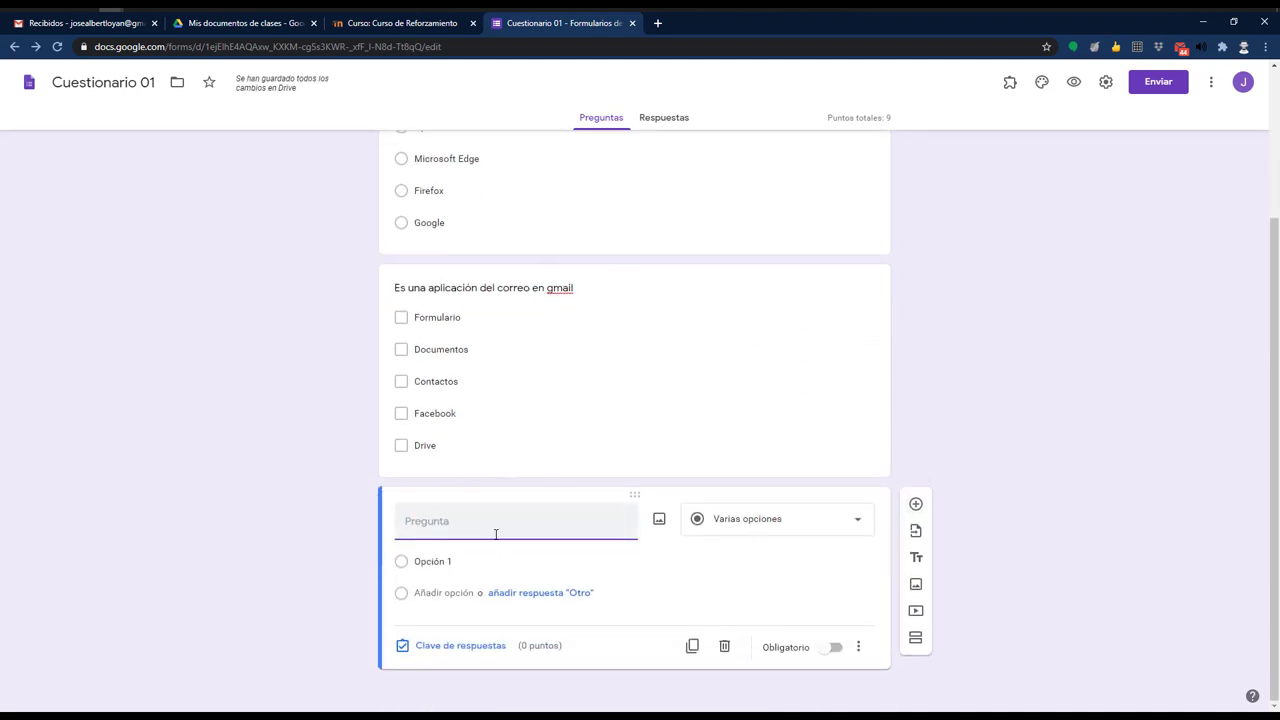
pyautogui.click(915, 537)
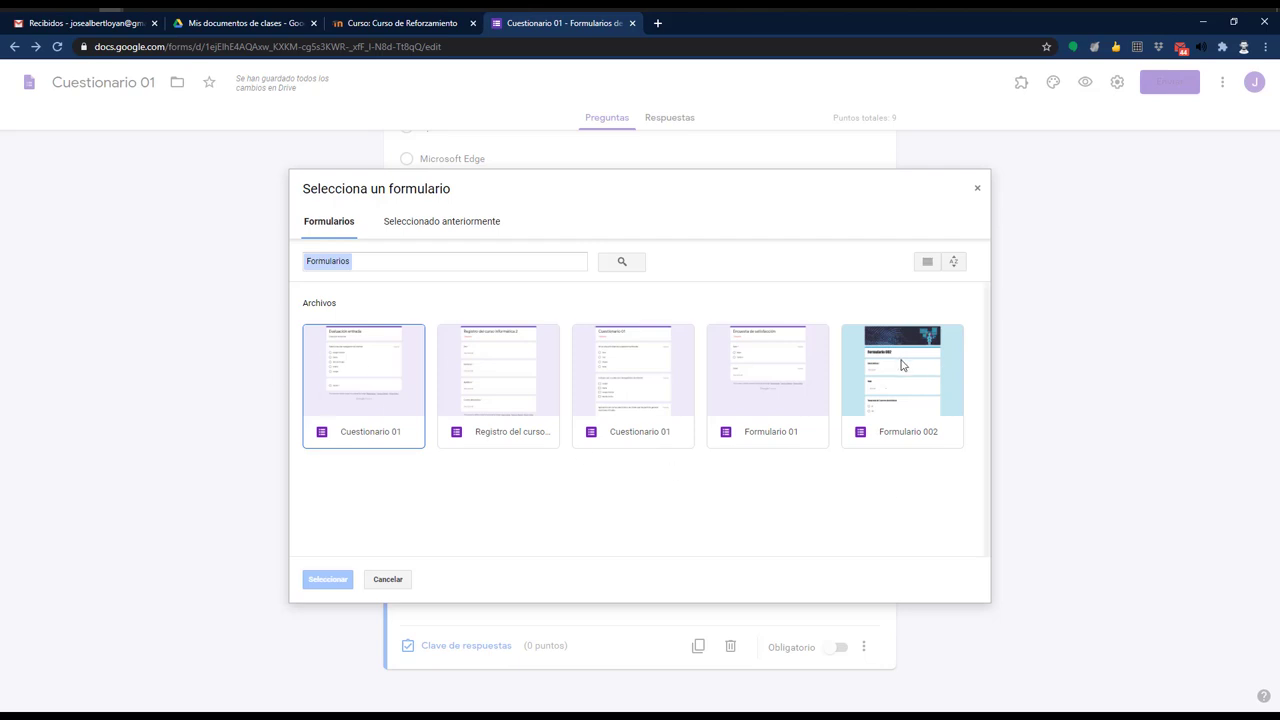
pyautogui.click(647, 366)
pyautogui.click(327, 579)
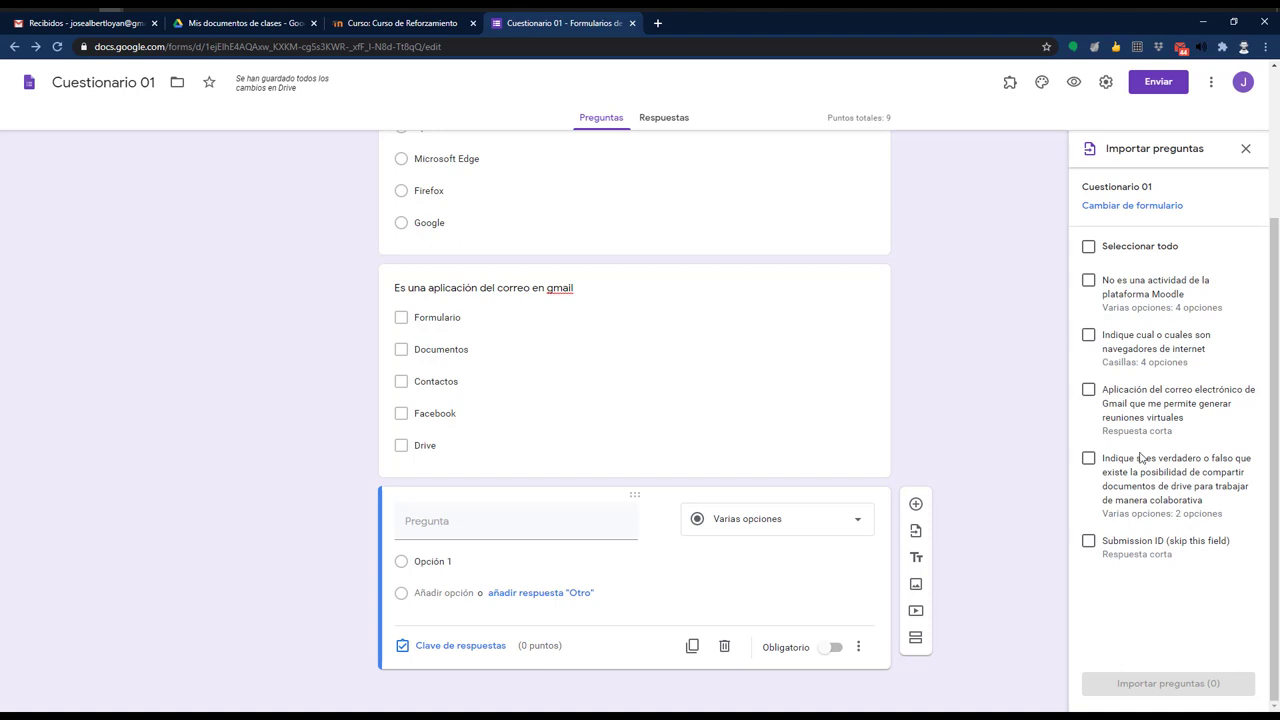
pyautogui.click(1089, 393)
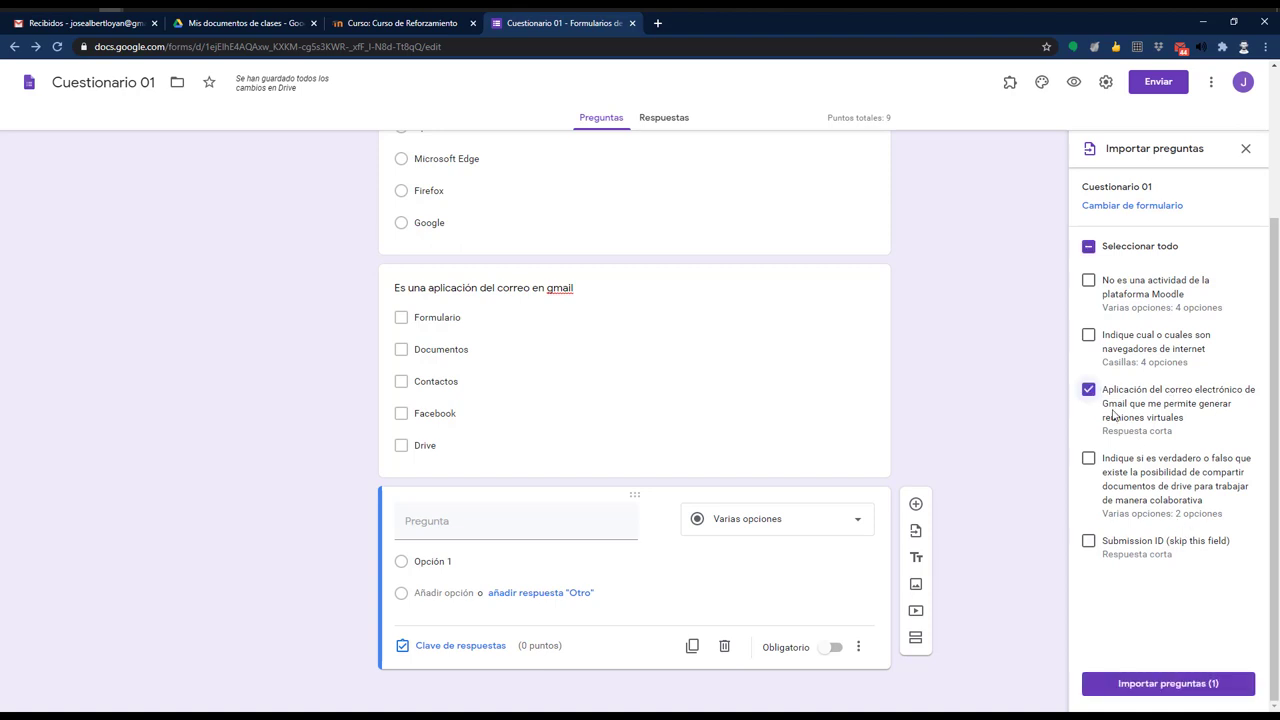
pyautogui.click(1160, 684)
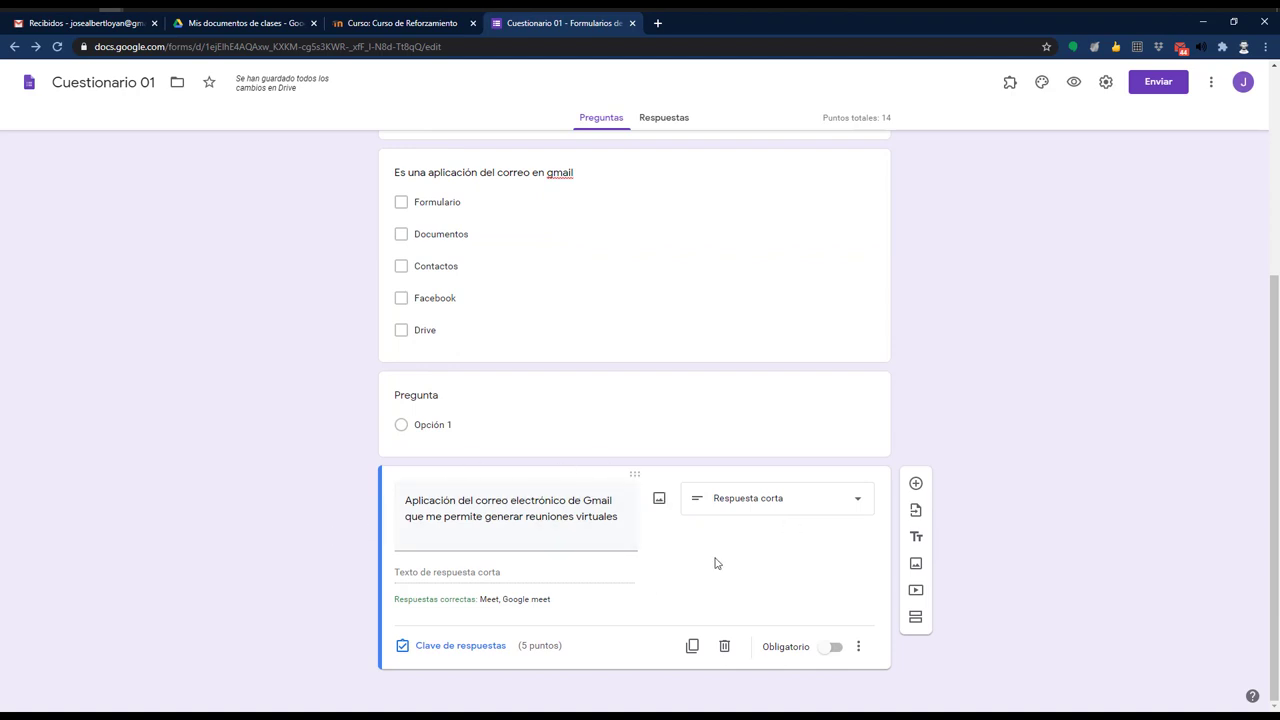
# Step: Review the imported question's answer key, adding a third accepted answer and removing it again
pyautogui.tripleClick(537, 536)
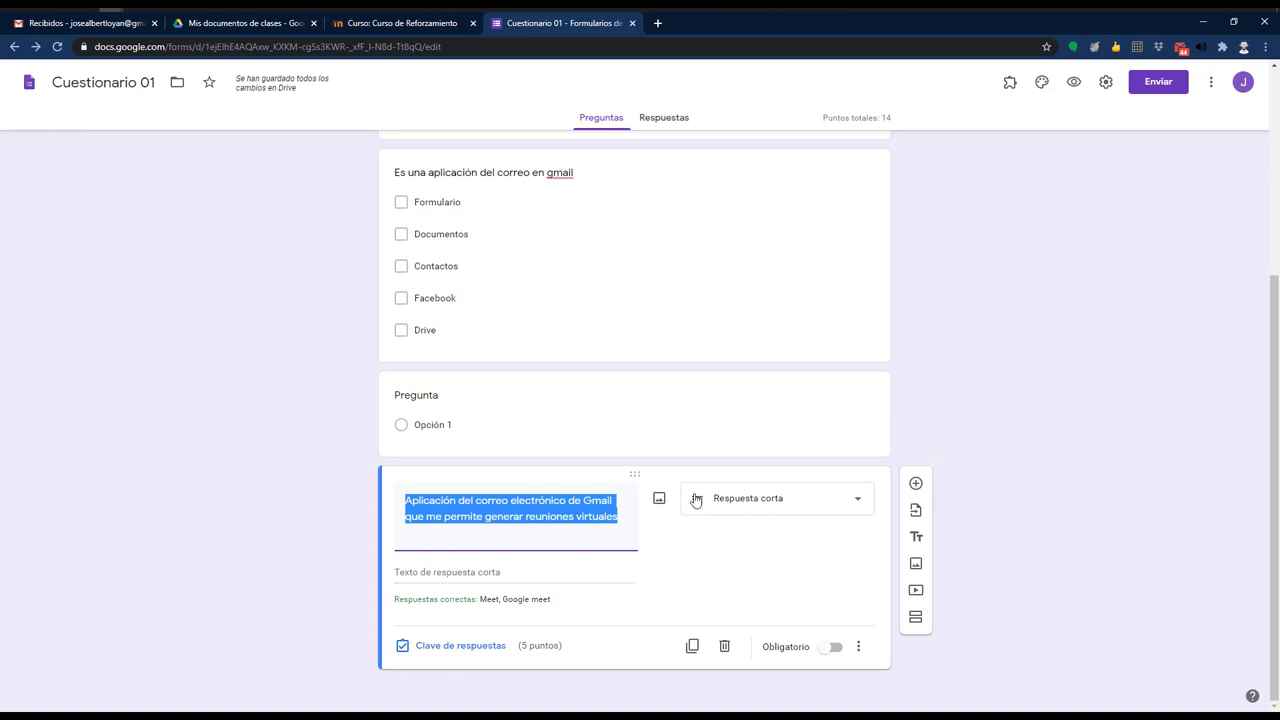
pyautogui.click(886, 617)
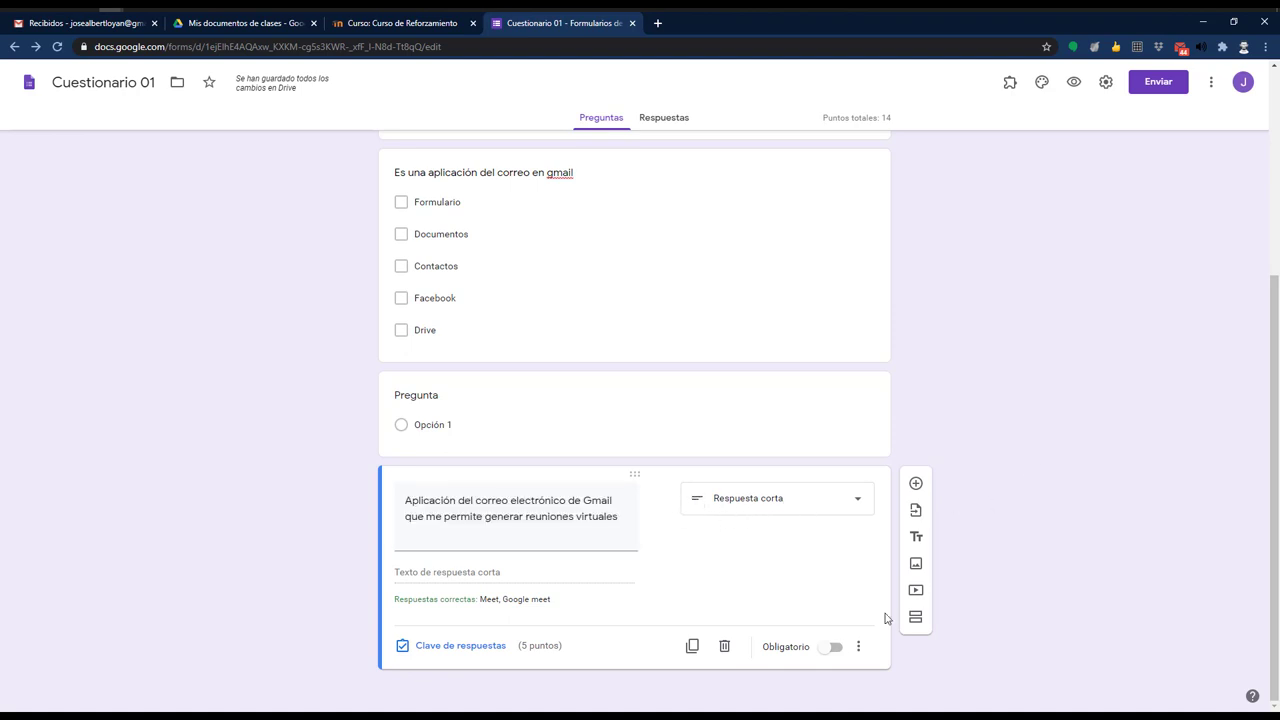
pyautogui.click(455, 646)
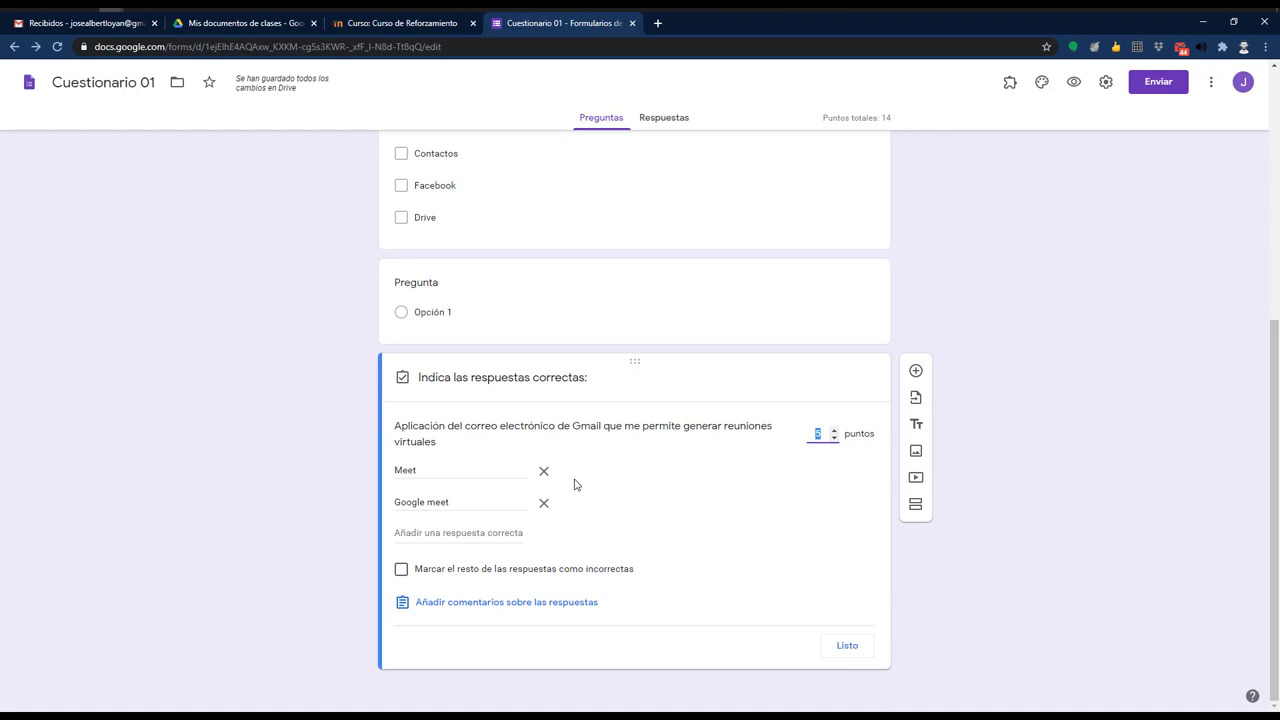
pyautogui.click(460, 501)
pyautogui.click(452, 532)
pyautogui.click(440, 469)
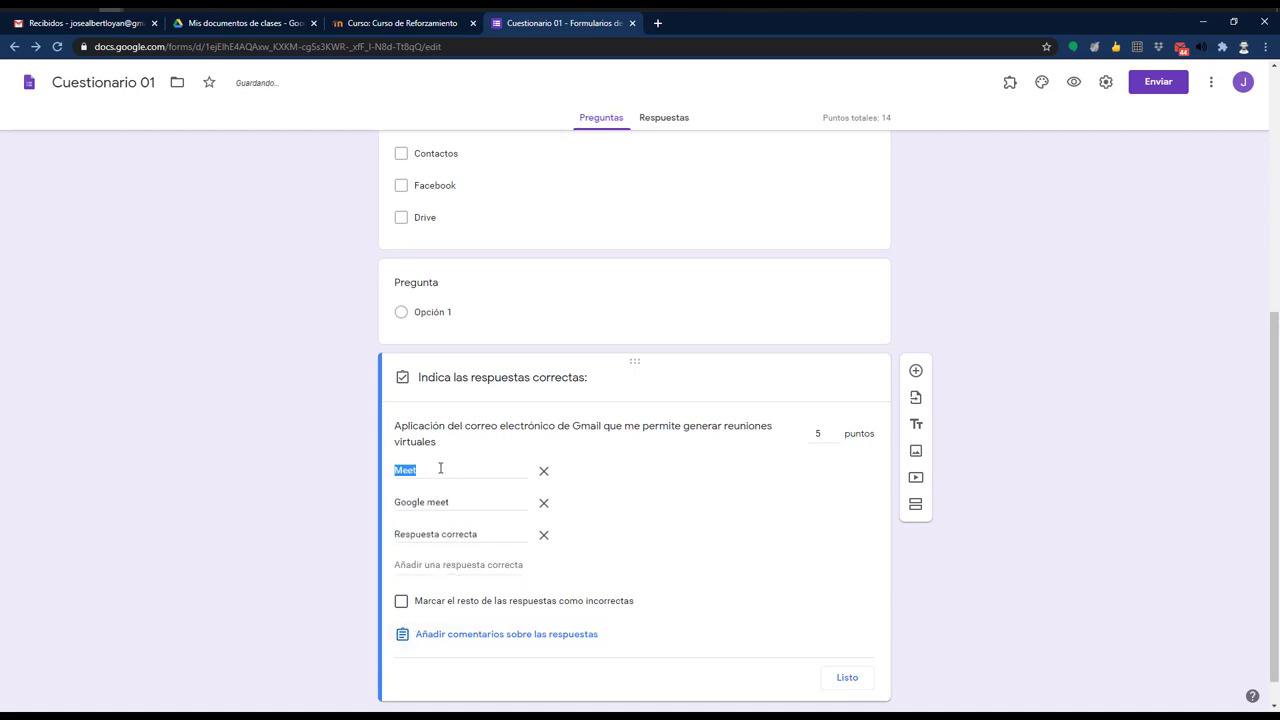
pyautogui.click(491, 532)
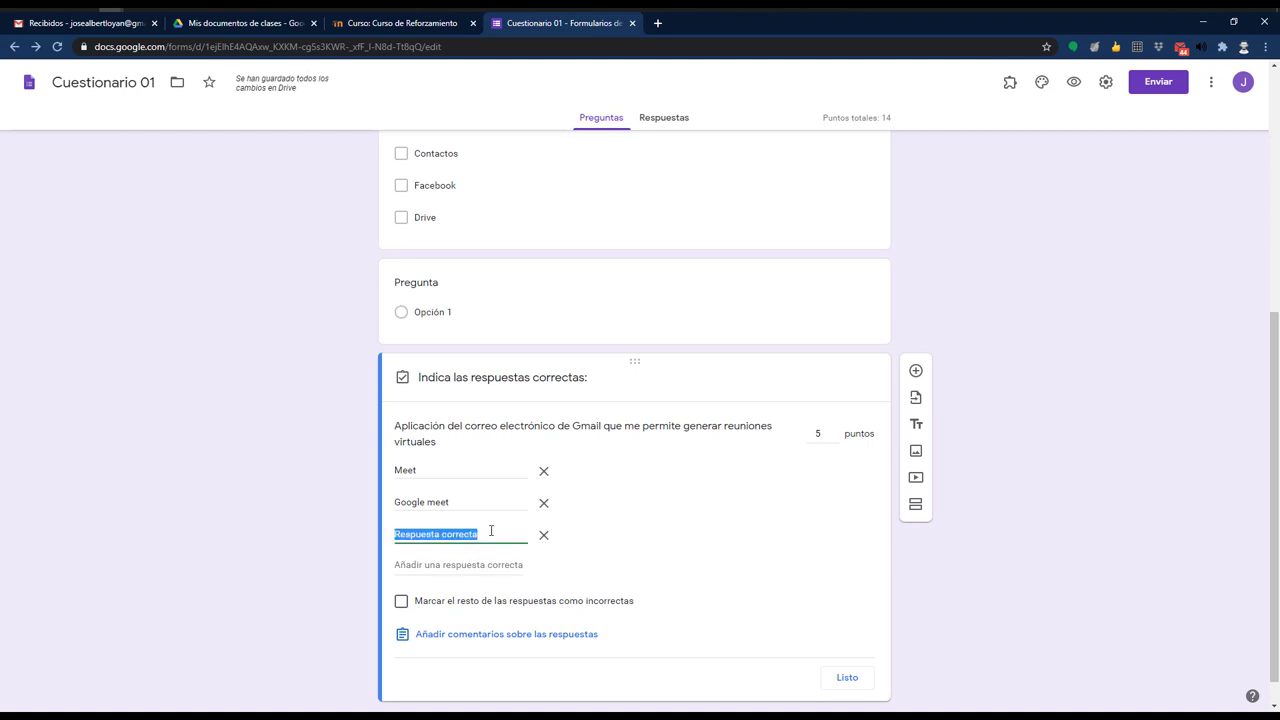
pyautogui.press('BackSpace')
pyautogui.click(546, 536)
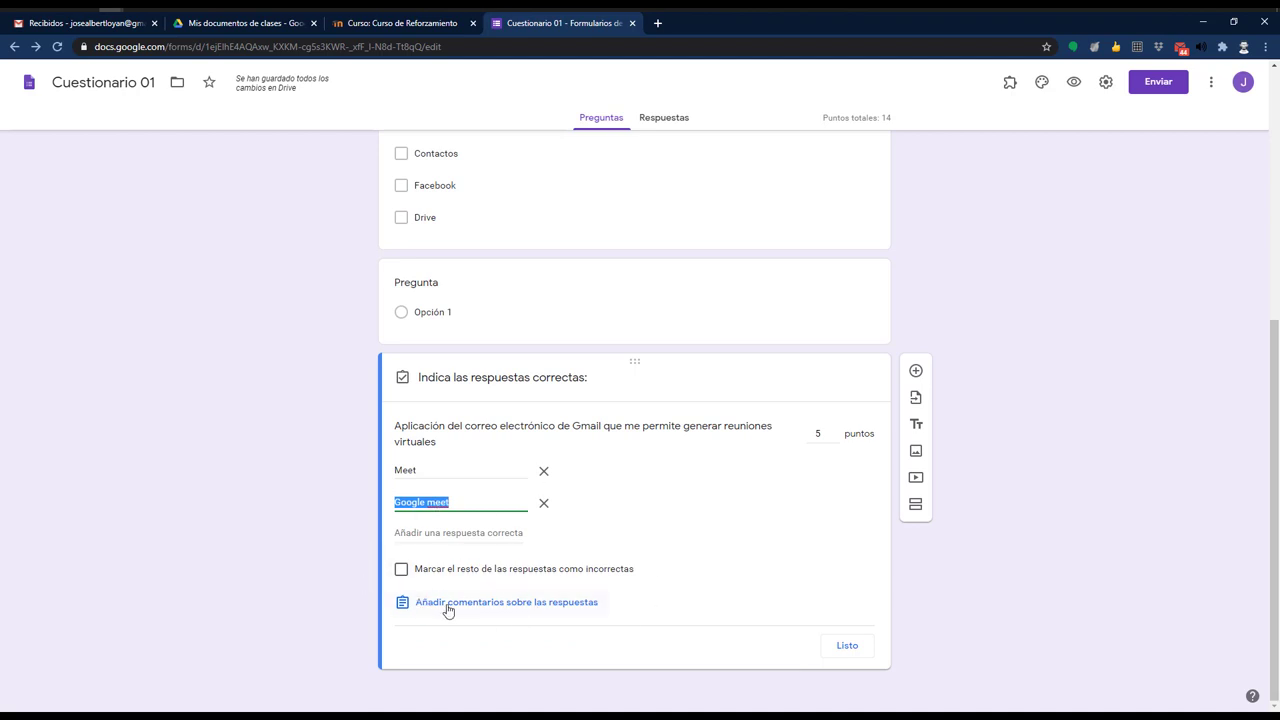
pyautogui.click(846, 648)
# Step: Delete the blank question above the imported short-answer question and look over the remaining questions
pyautogui.click(813, 459)
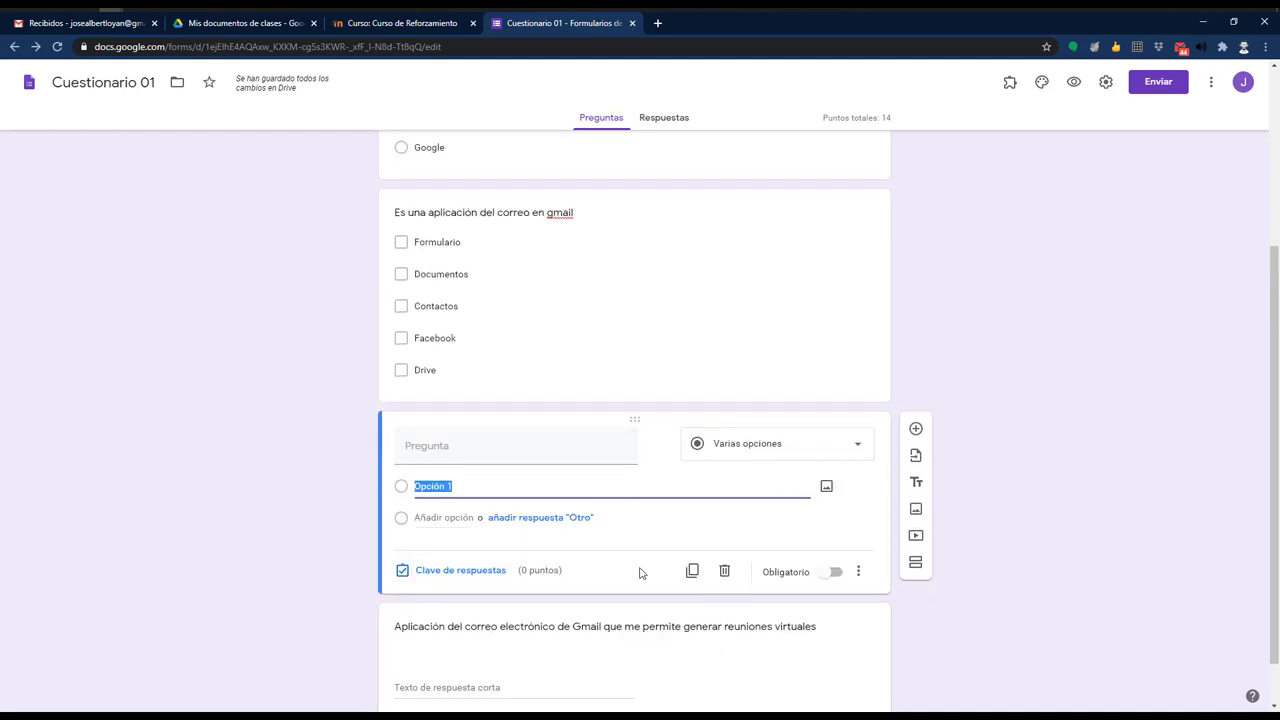
pyautogui.click(723, 572)
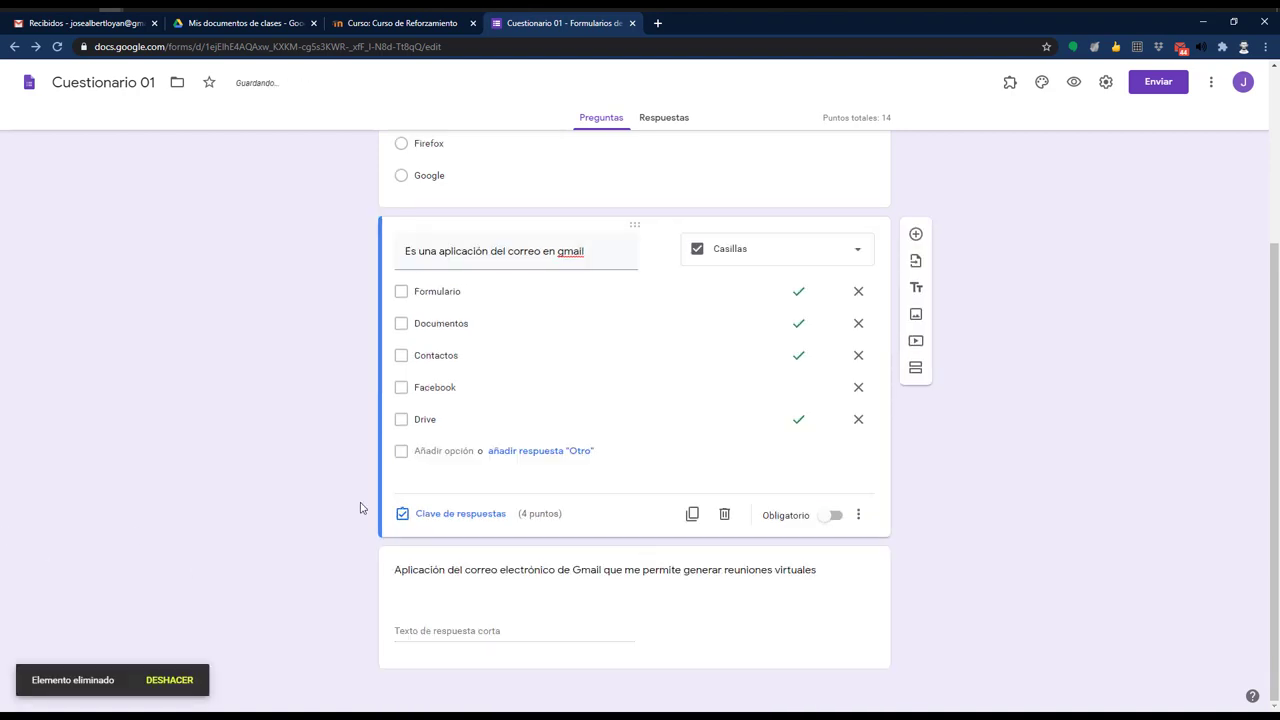
pyautogui.scroll(3, 589, 514)
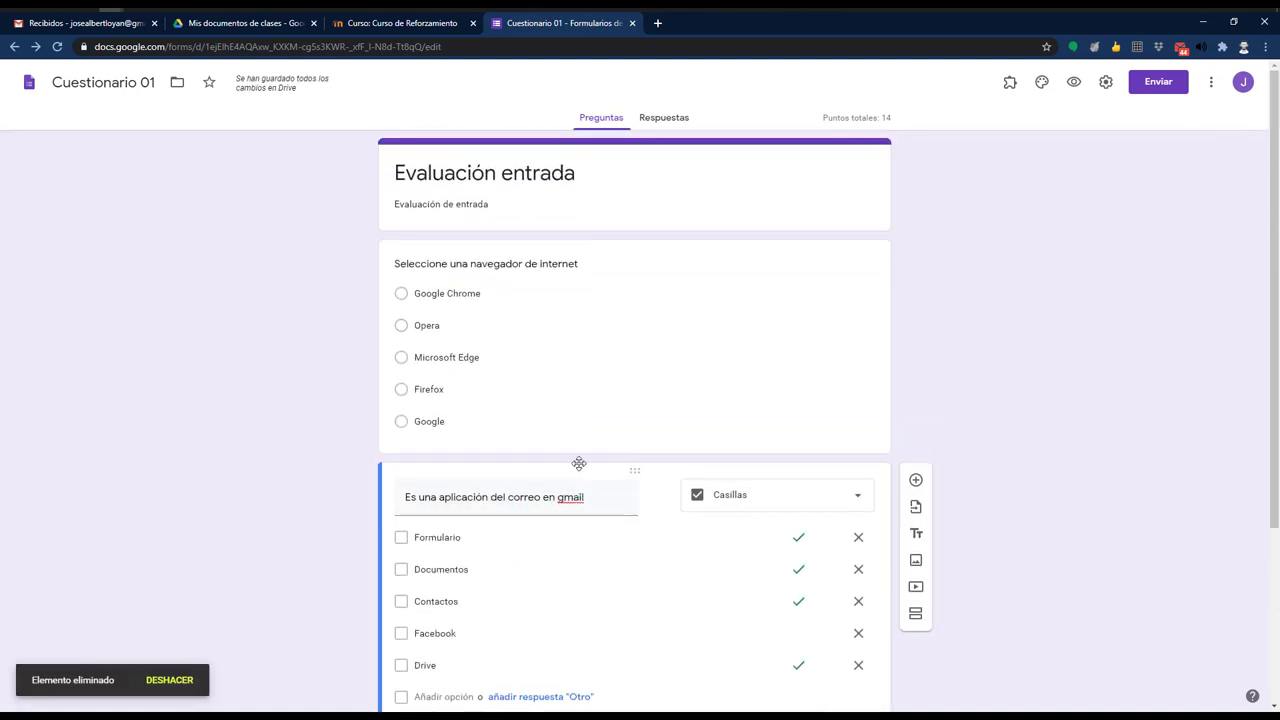
pyautogui.scroll(-2, 578, 463)
pyautogui.scroll(-1, 578, 463)
pyautogui.scroll(3, 551, 669)
pyautogui.scroll(-2, 951, 334)
# Step: Add a new question after the virtual meetings question, keeping the Varias opciones type
pyautogui.click(860, 560)
pyautogui.click(915, 480)
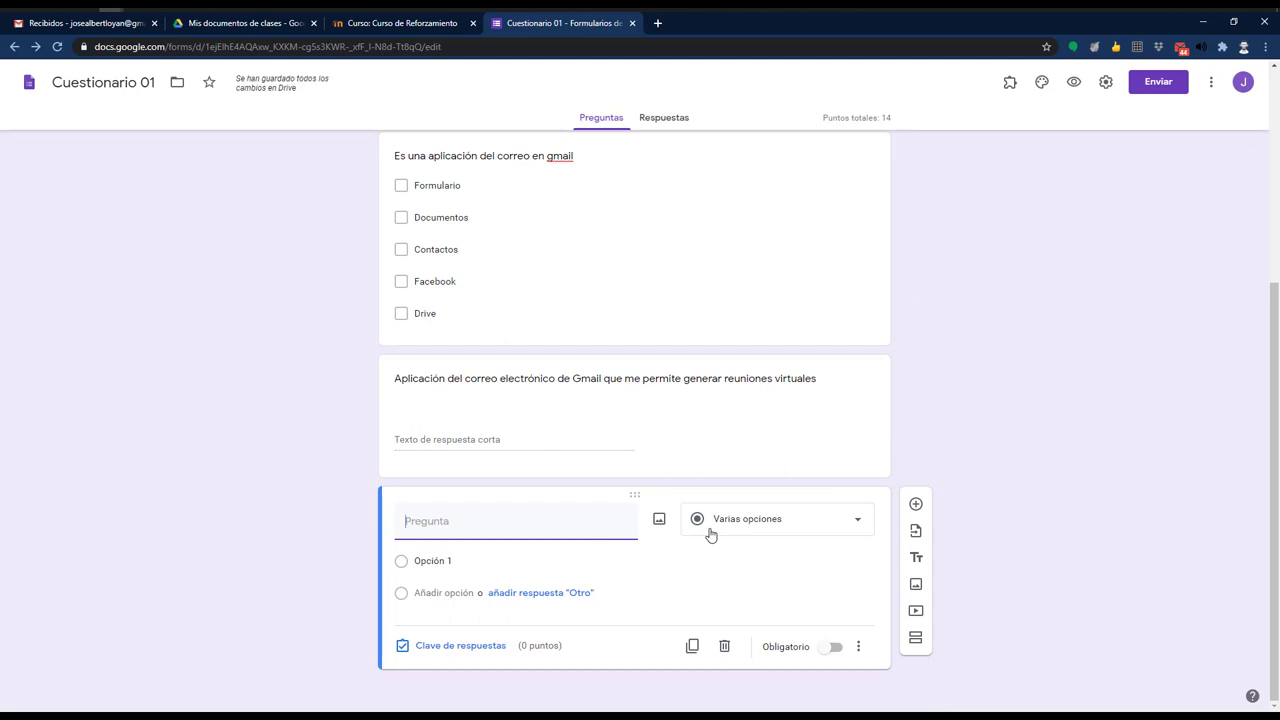
pyautogui.click(710, 532)
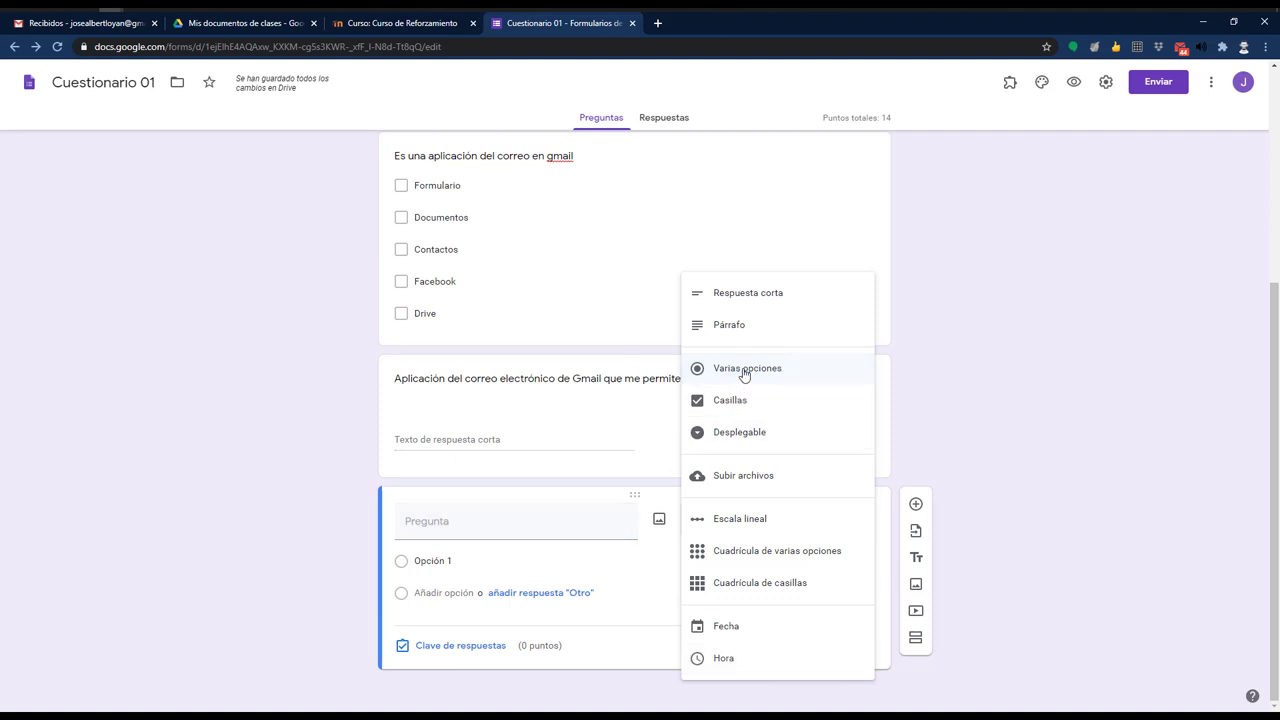
pyautogui.click(517, 525)
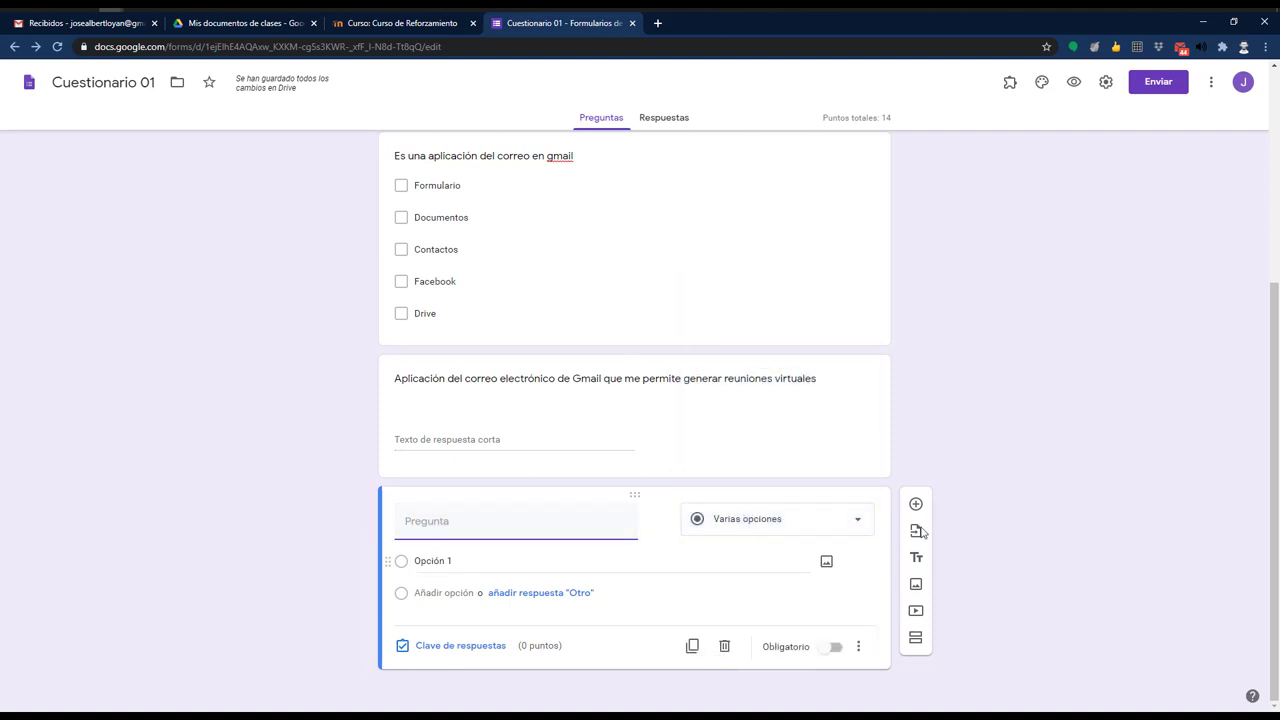
# Step: Import the true-or-false question about sharing Drive documents for collaborative work from the other Cuestionario 01 form
pyautogui.click(916, 533)
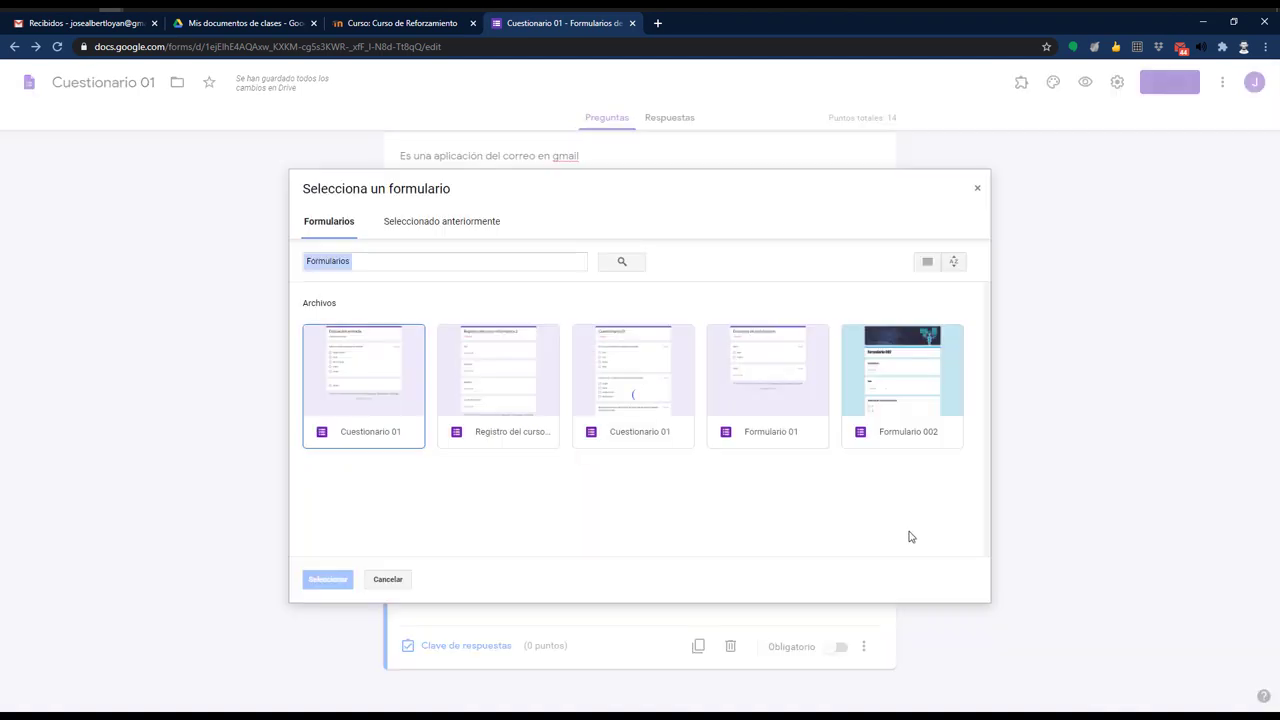
pyautogui.click(615, 391)
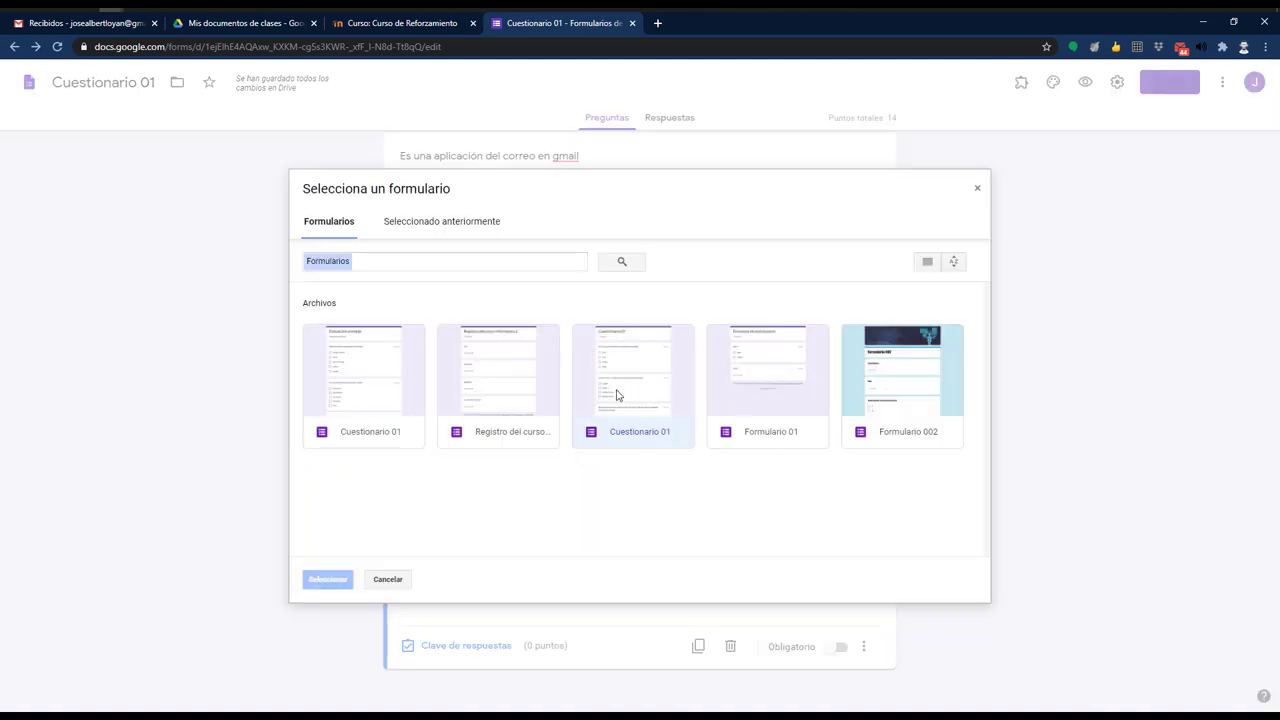
pyautogui.click(328, 579)
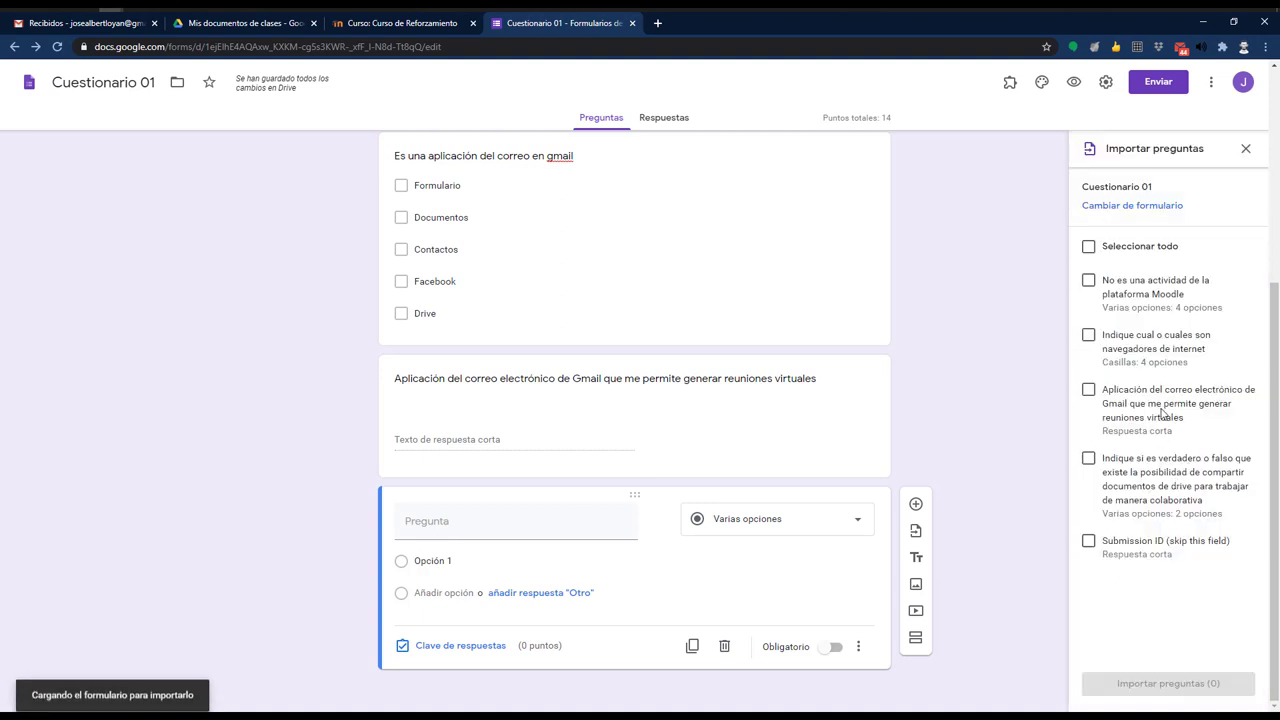
pyautogui.click(1088, 460)
pyautogui.click(1168, 683)
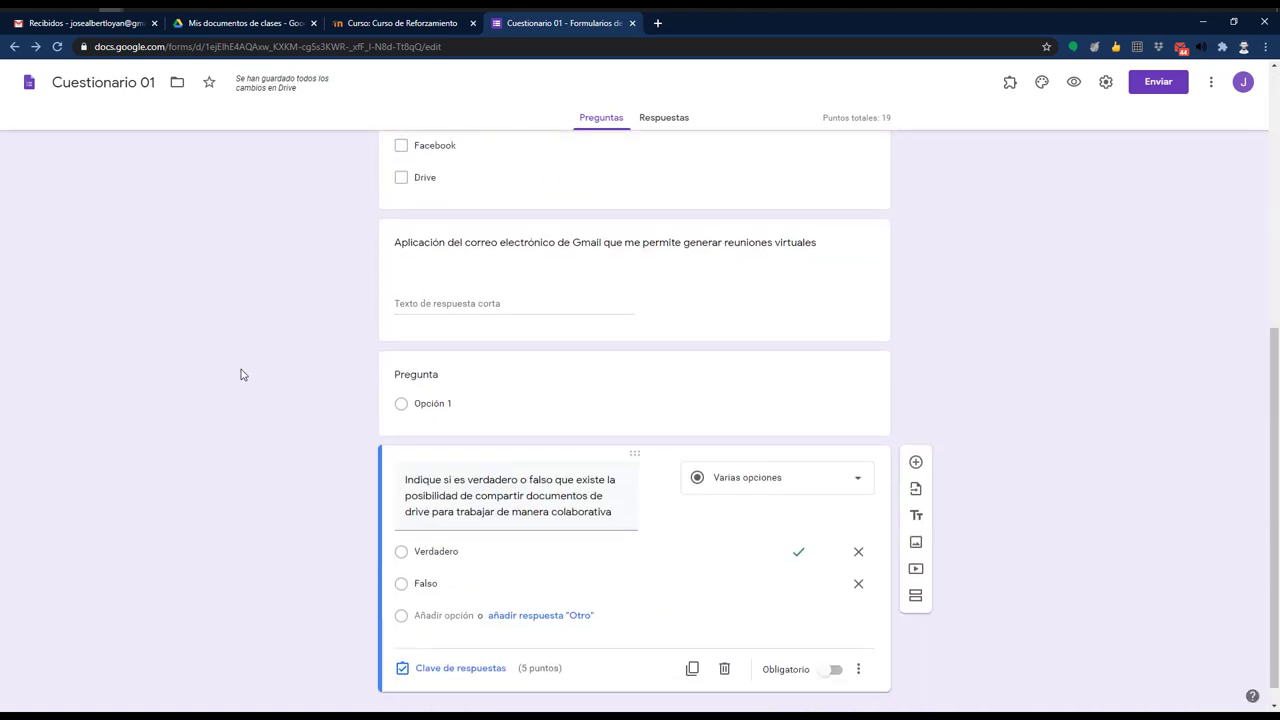
# Step: Title the blank question "Indique el espacio de almacenamiento de un drive gratuito en GB" and set its type to Respuesta corta
pyautogui.click(497, 386)
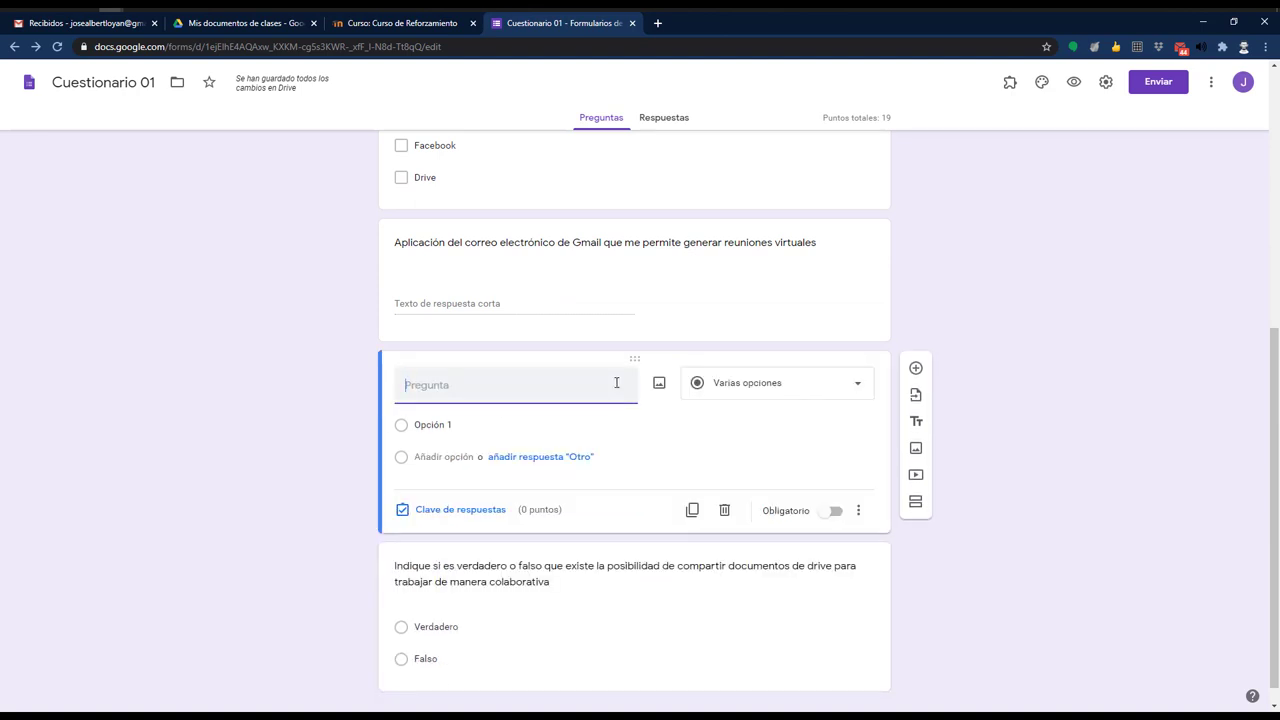
pyautogui.write('Indiq')
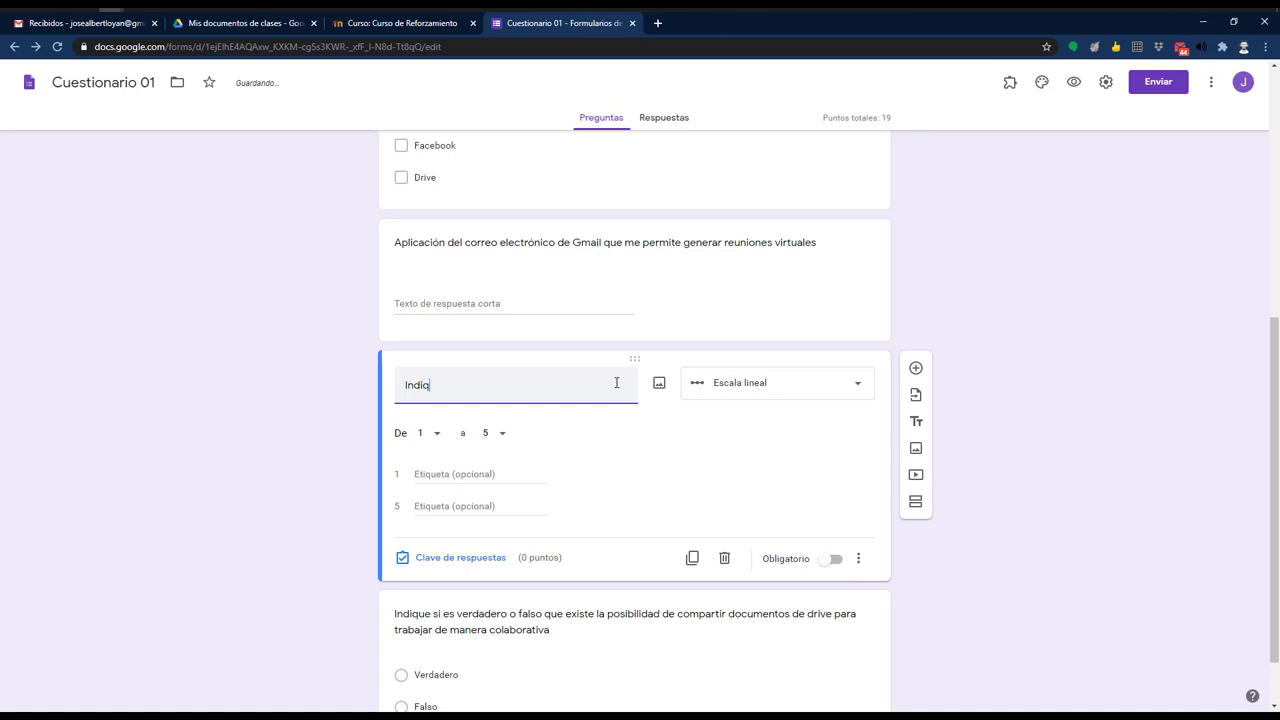
pyautogui.write('ue el espacio de alma')
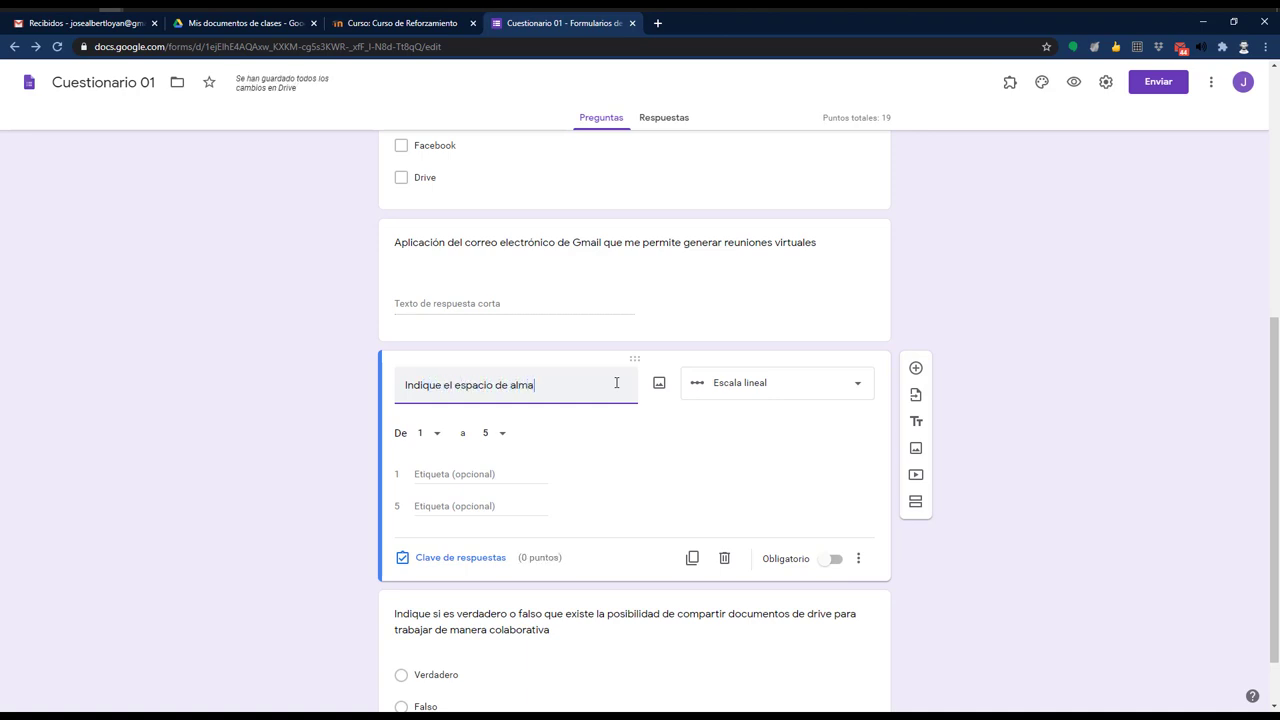
pyautogui.write('n')
pyautogui.write('enamie')
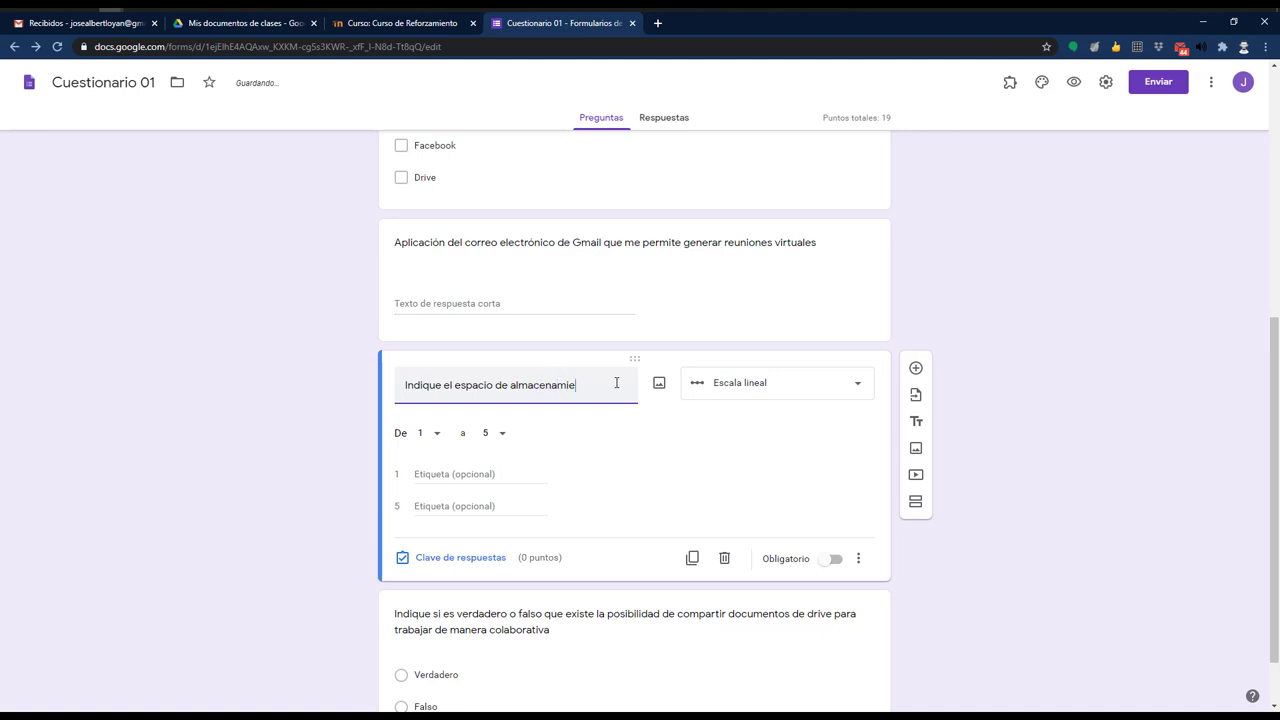
pyautogui.write('nto de un')
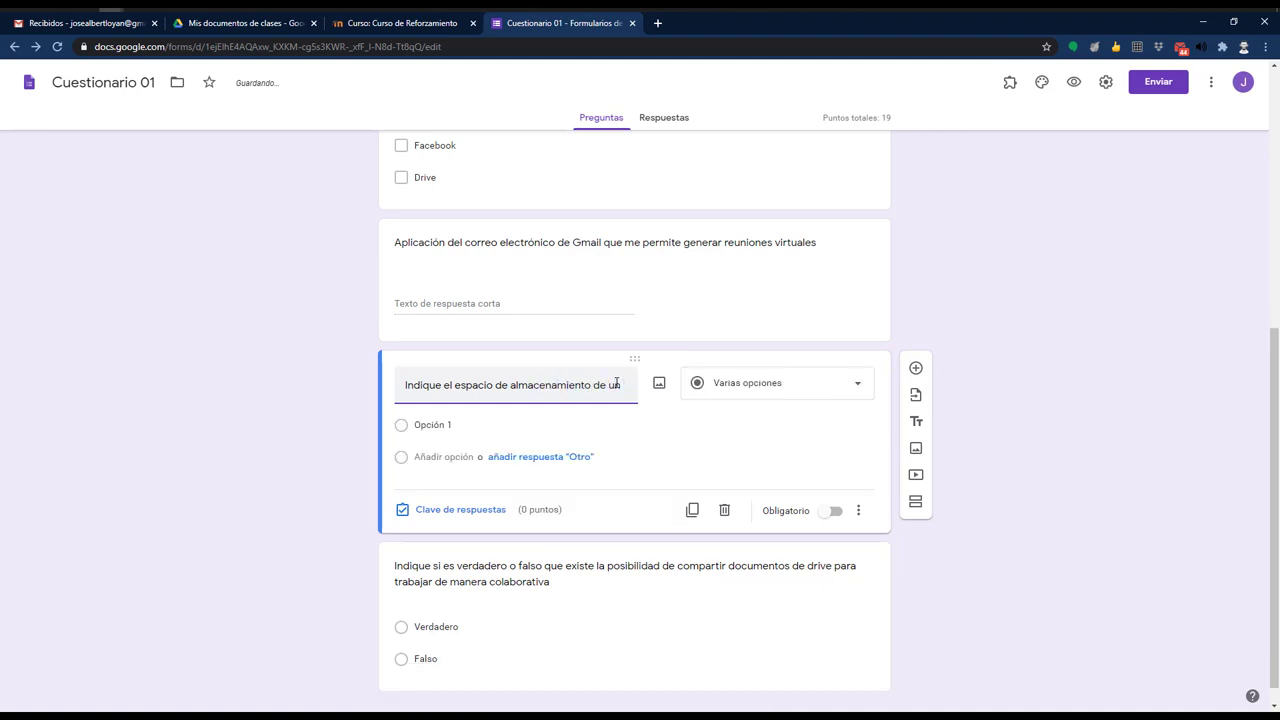
pyautogui.write(' drive ')
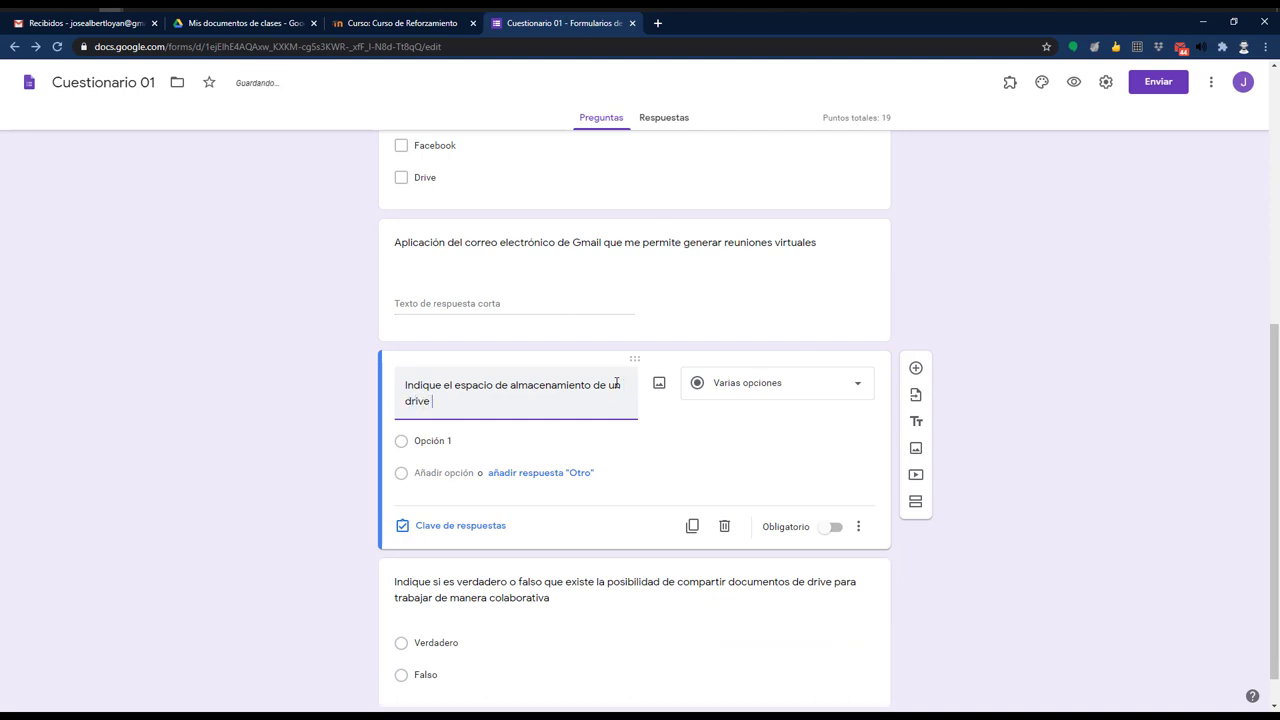
pyautogui.write('gratuito en GB')
pyautogui.click(729, 383)
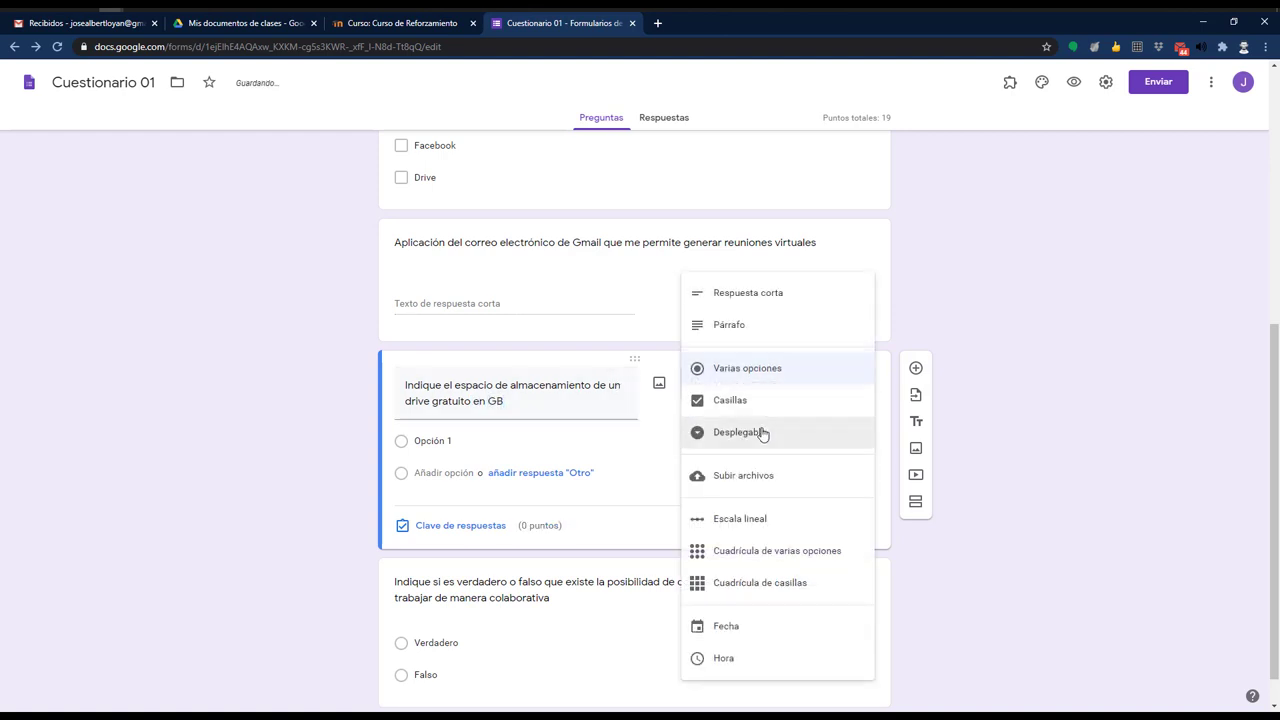
pyautogui.click(727, 295)
# Step: Set 15 as the correct answer to the Drive storage question and give it 1 point
pyautogui.click(462, 503)
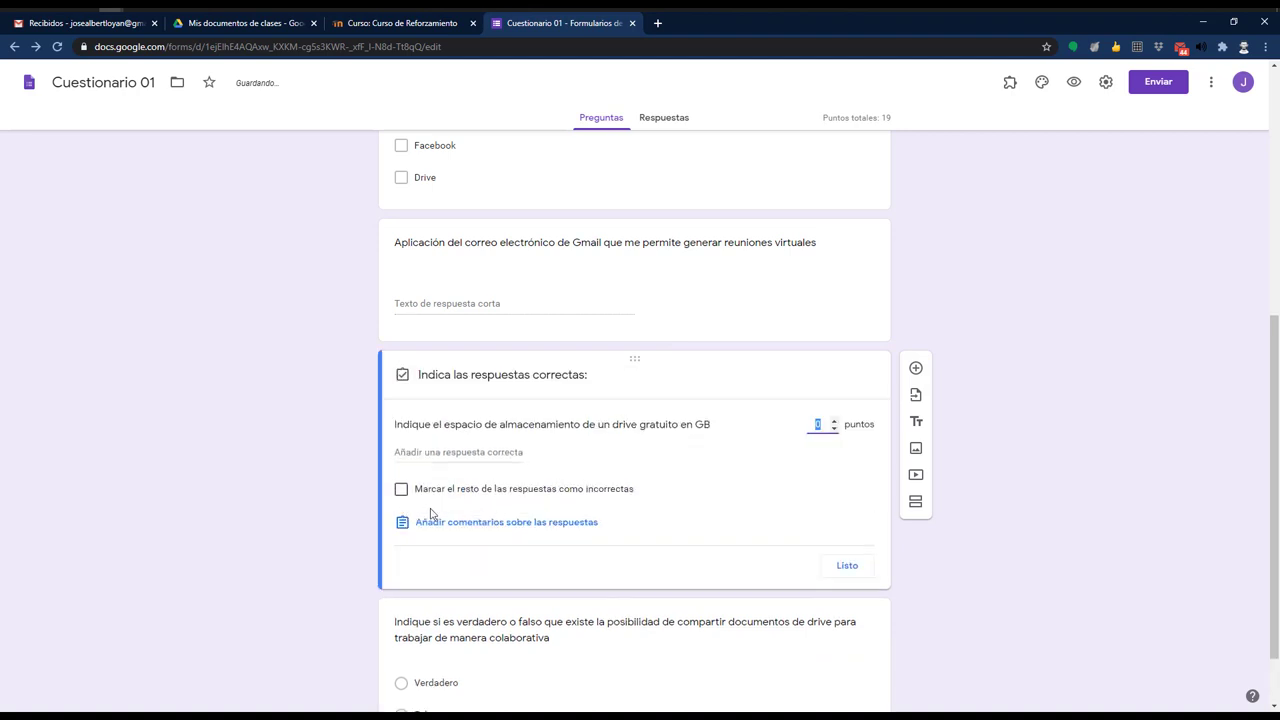
pyautogui.click(446, 452)
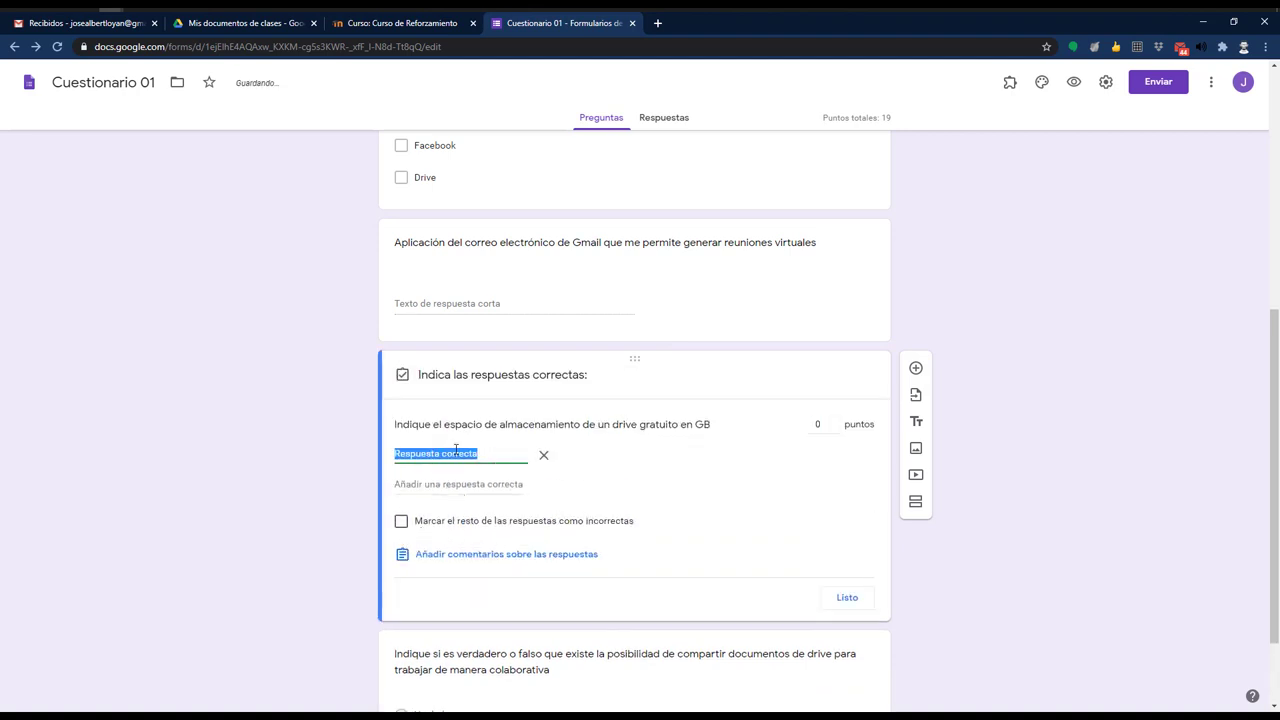
pyautogui.press('End')
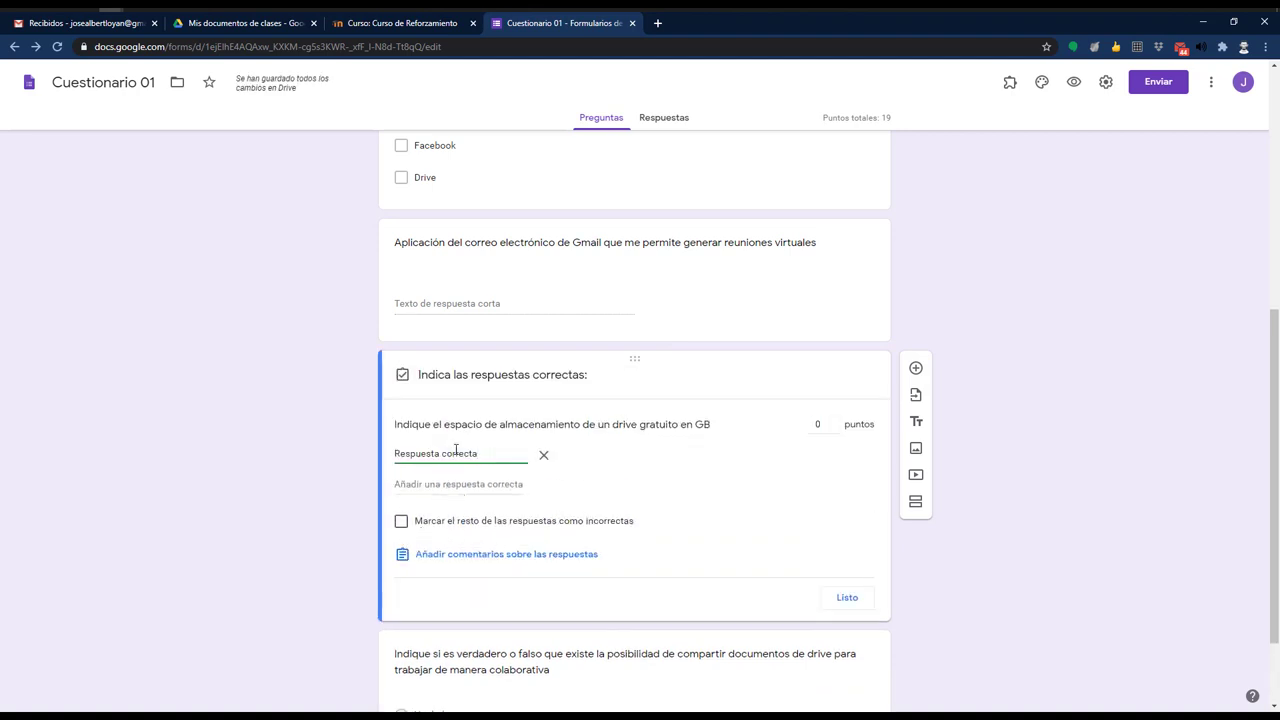
pyautogui.write('1')
pyautogui.hotkey('ctrl', 'a')
pyautogui.write('1')
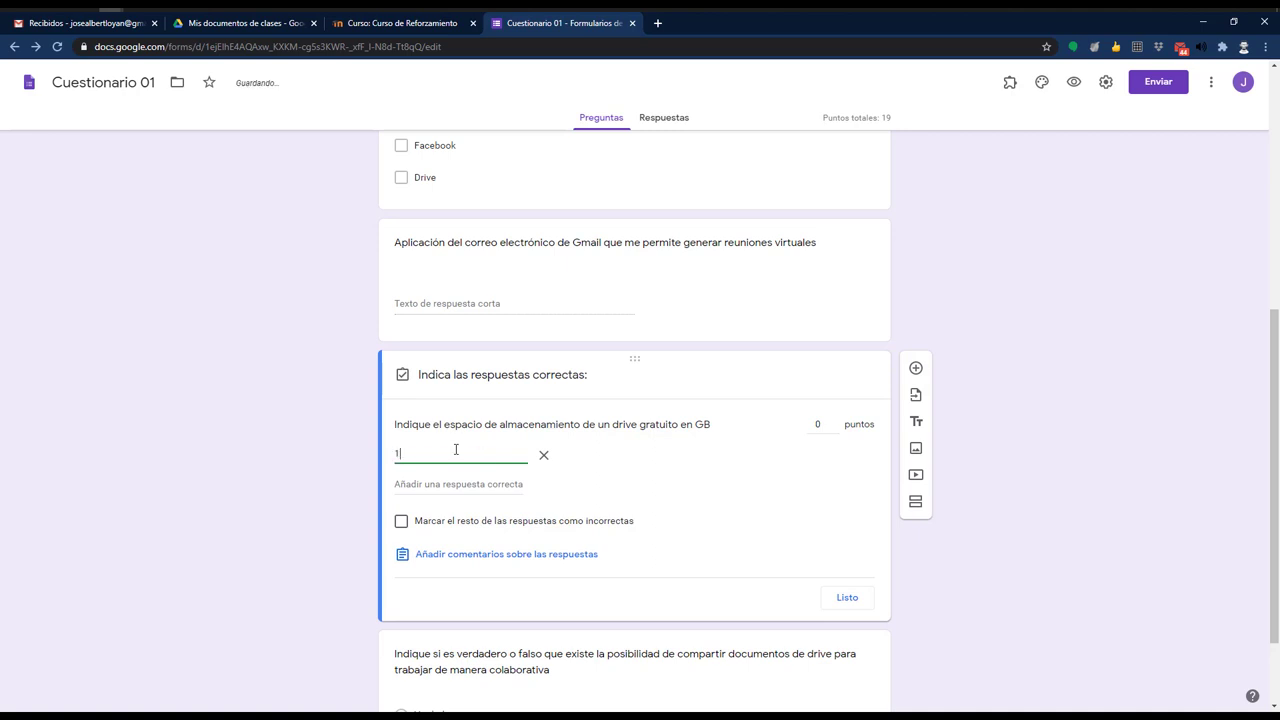
pyautogui.click(834, 420)
pyautogui.click(852, 598)
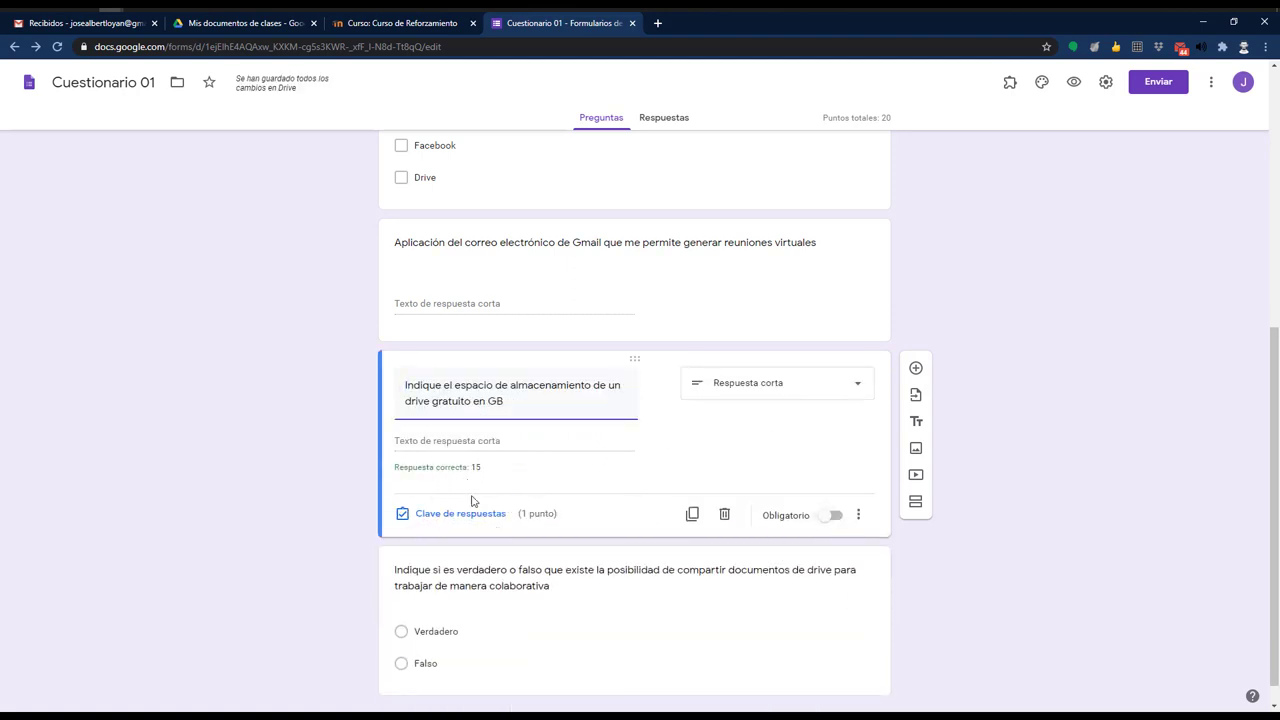
# Step: Add response validation to the Drive storage question, requiring a number greater than 0 (Mayor que)
pyautogui.click(858, 516)
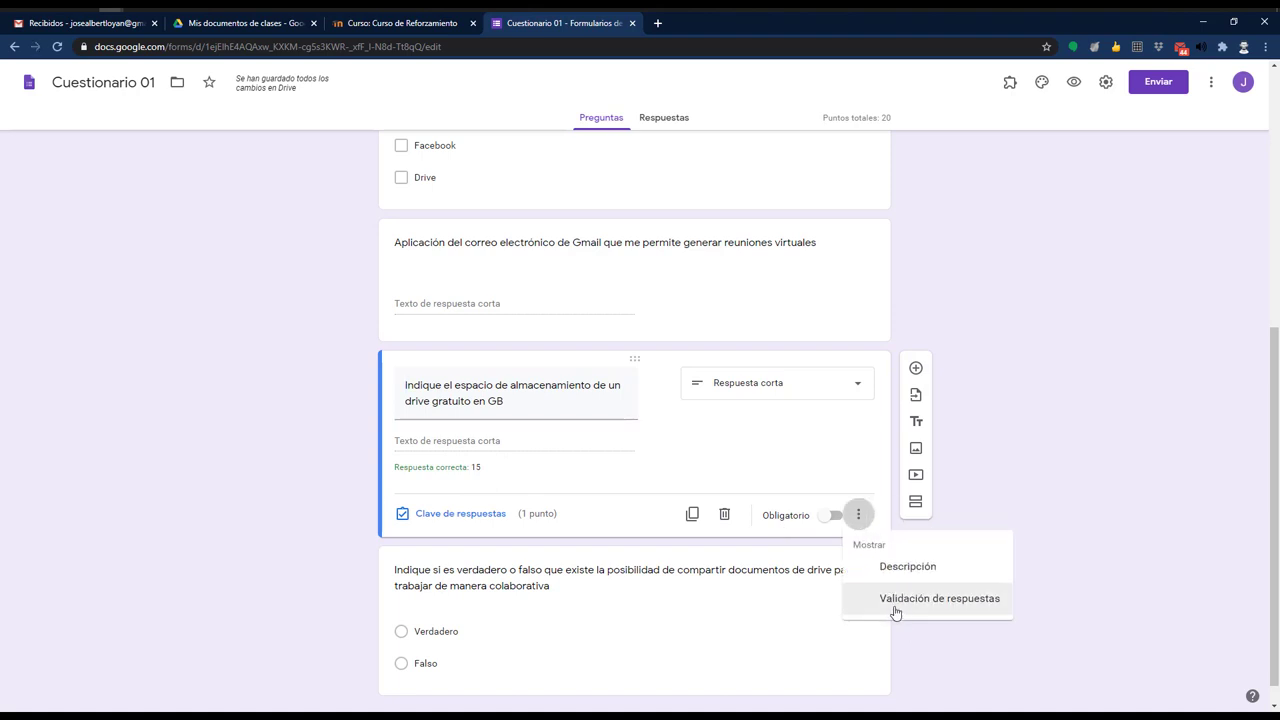
pyautogui.click(965, 609)
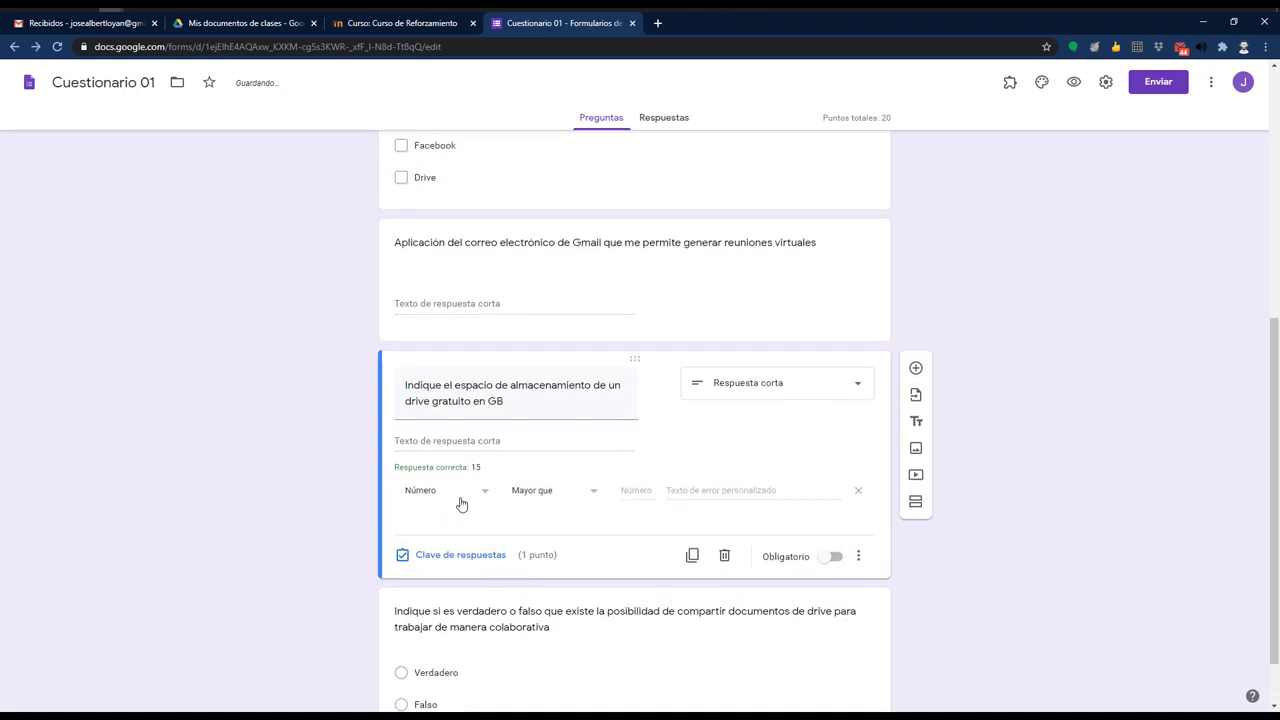
pyautogui.click(571, 494)
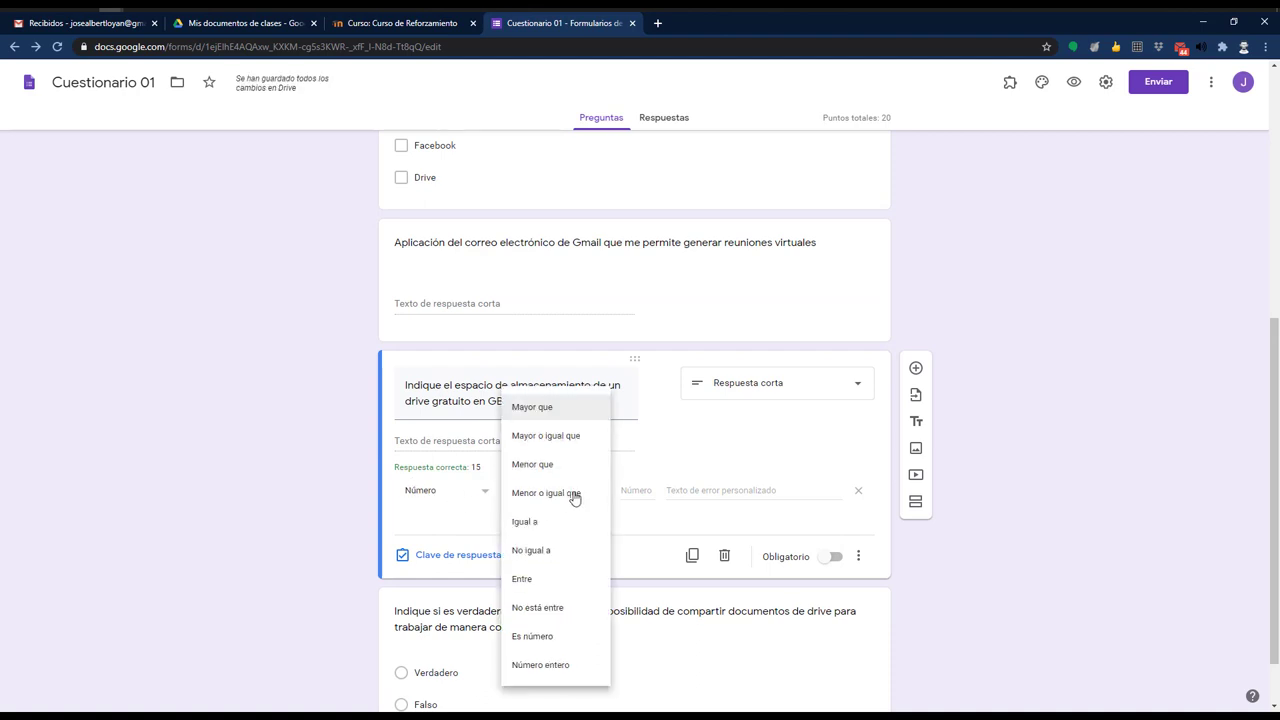
pyautogui.click(637, 486)
pyautogui.write('0')
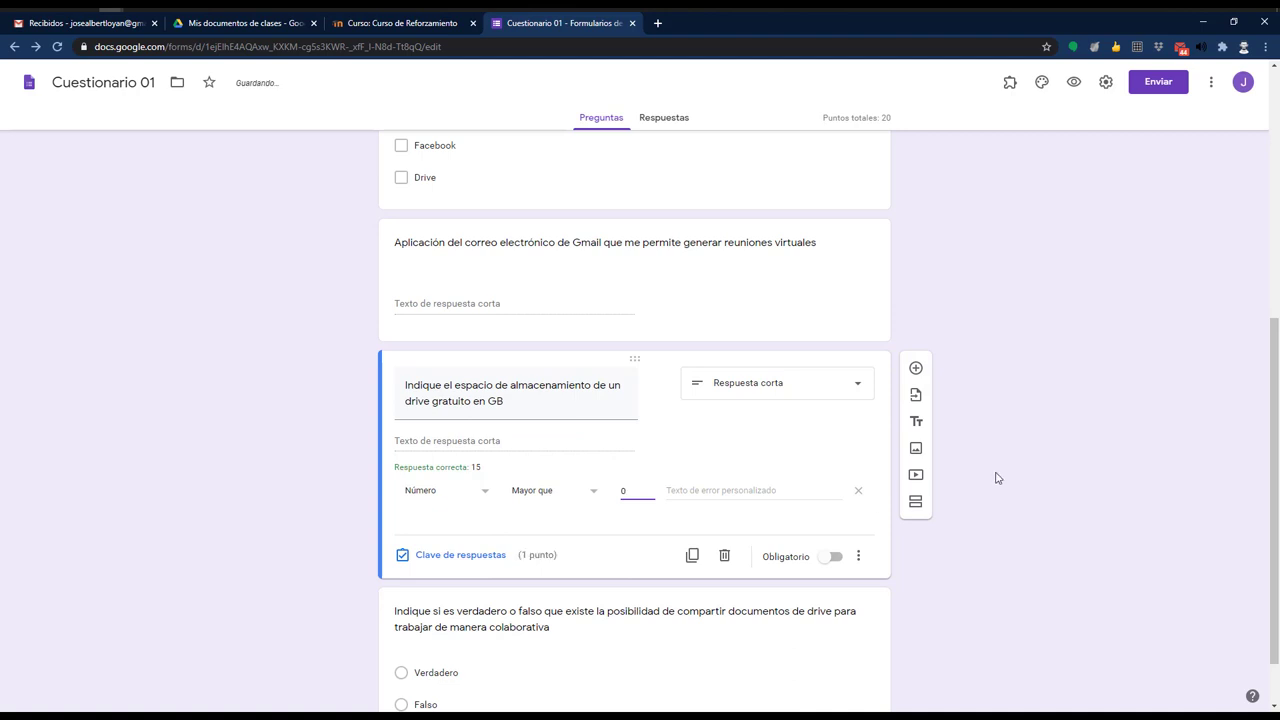
pyautogui.click(925, 547)
# Step: Look over all the quiz questions and check the quiz's total points
pyautogui.scroll(-1, 672, 631)
pyautogui.scroll(3, 672, 628)
pyautogui.scroll(-3, 672, 628)
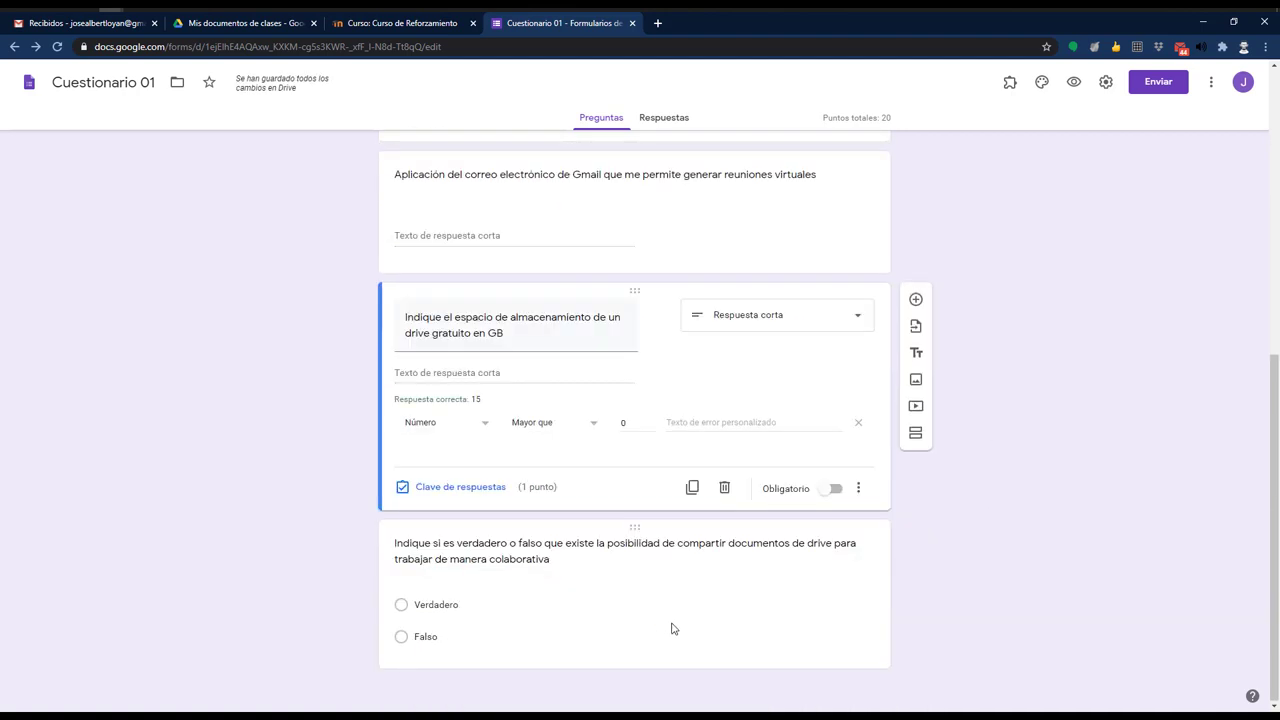
pyautogui.scroll(5, 672, 628)
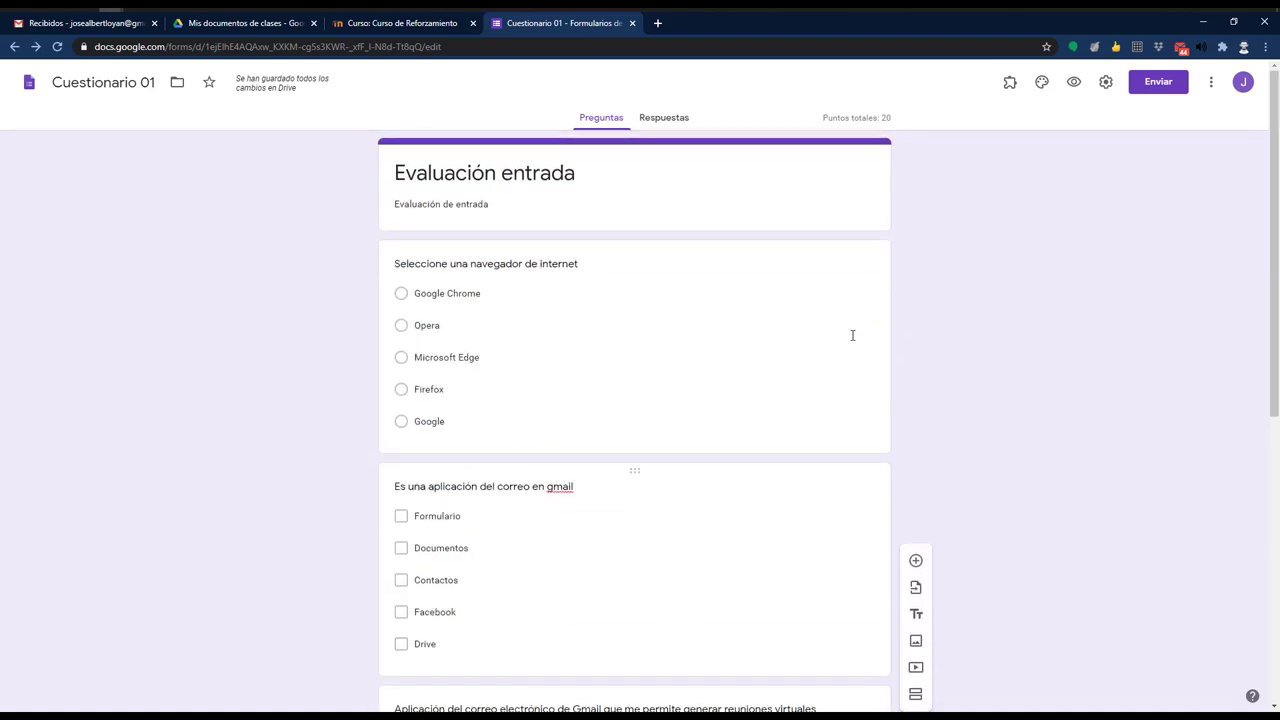
pyautogui.tripleClick(886, 118)
pyautogui.click(902, 126)
pyautogui.tripleClick(886, 118)
pyautogui.click(893, 123)
# Step: Preview the form as respondents see it, review its questions and points, and close the preview
pyautogui.click(1084, 84)
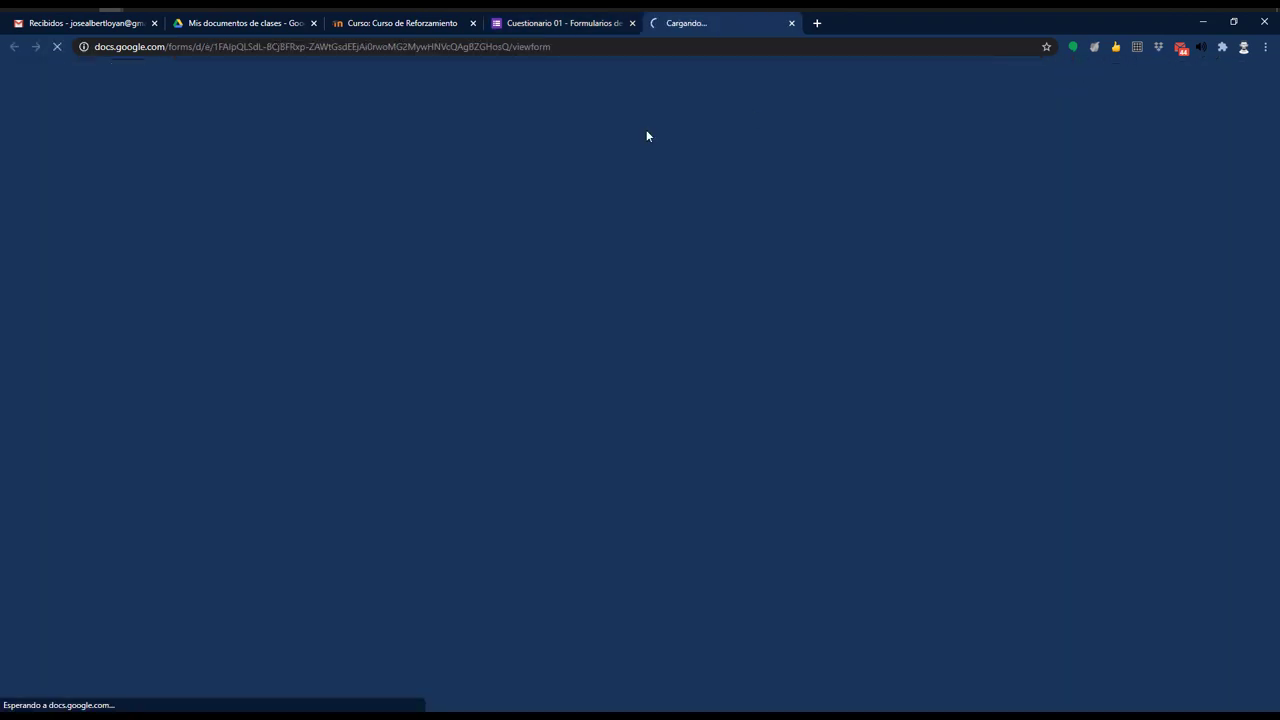
pyautogui.scroll(-3, 683, 180)
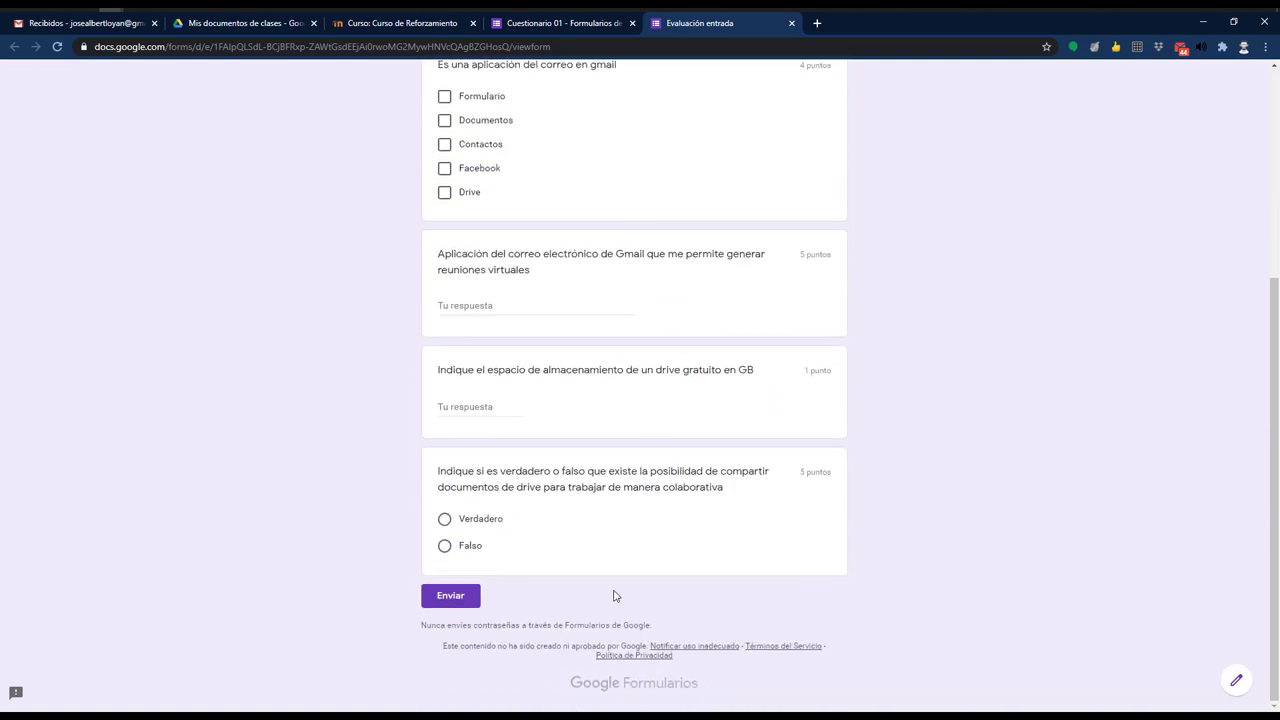
pyautogui.scroll(4, 614, 596)
pyautogui.click(792, 23)
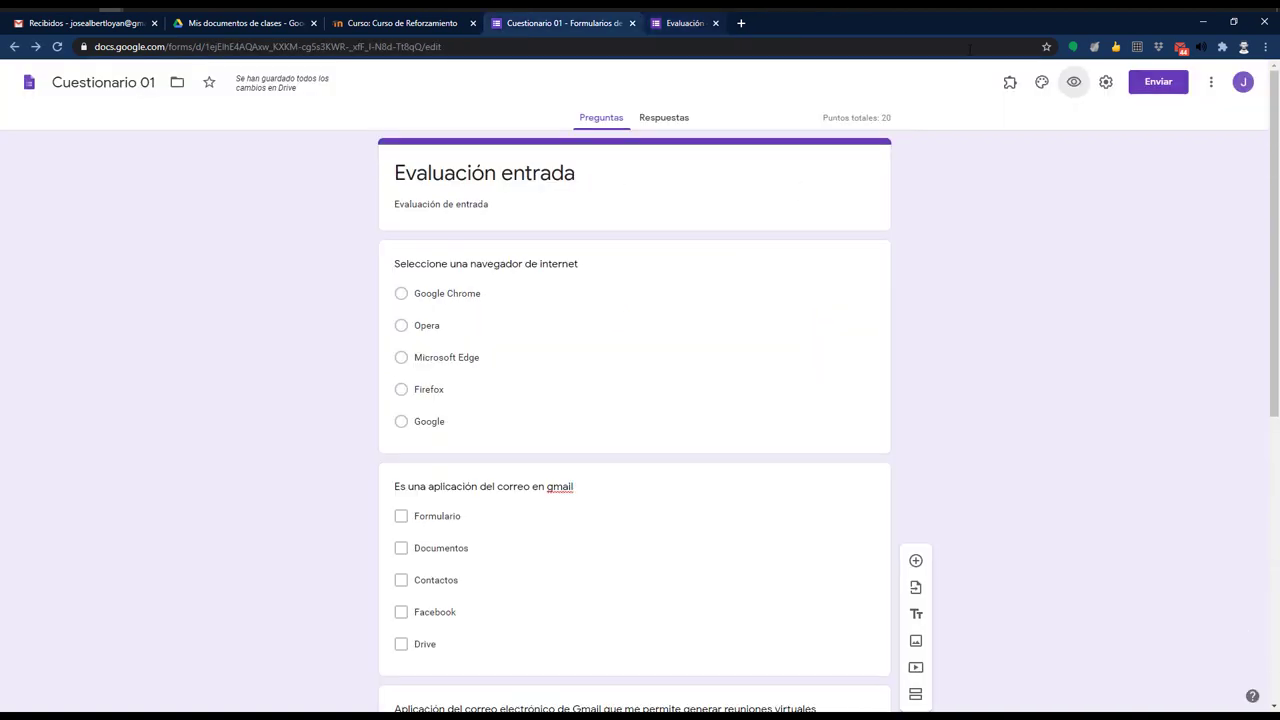
# Step: View the responses and try the email collection, response receipt and one-response limit settings, discarding the changes
pyautogui.click(658, 127)
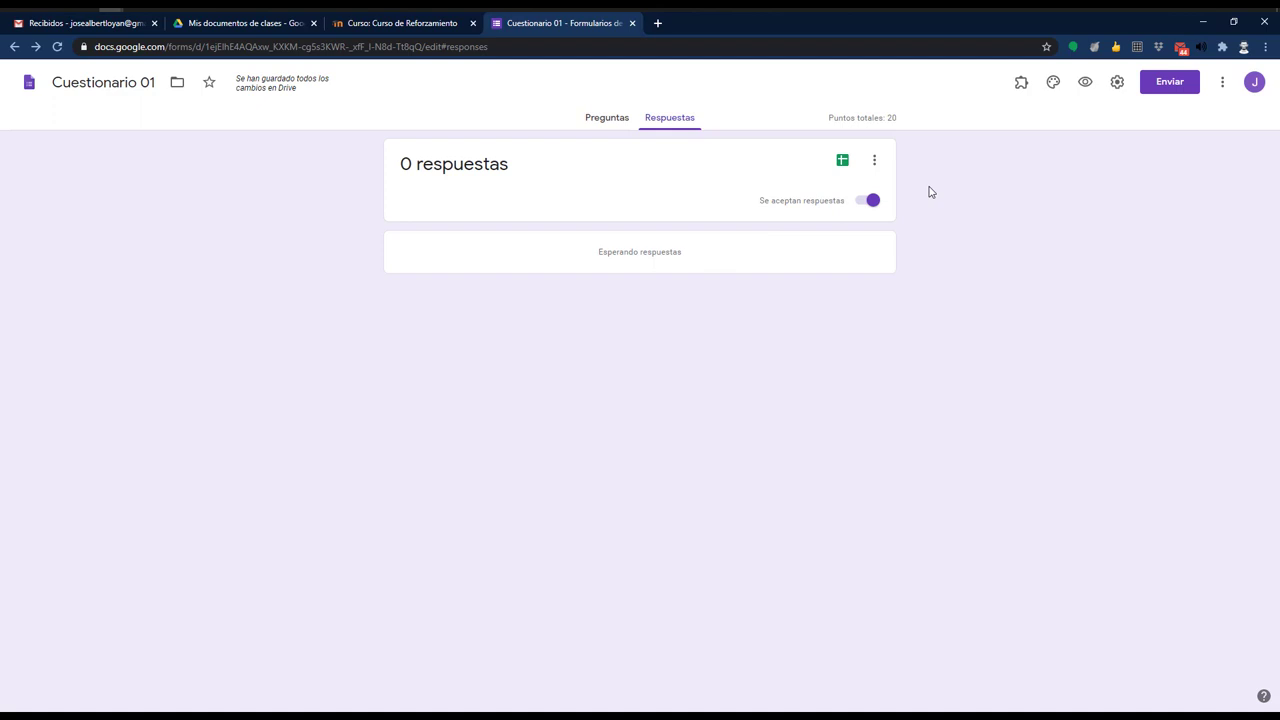
pyautogui.click(1117, 84)
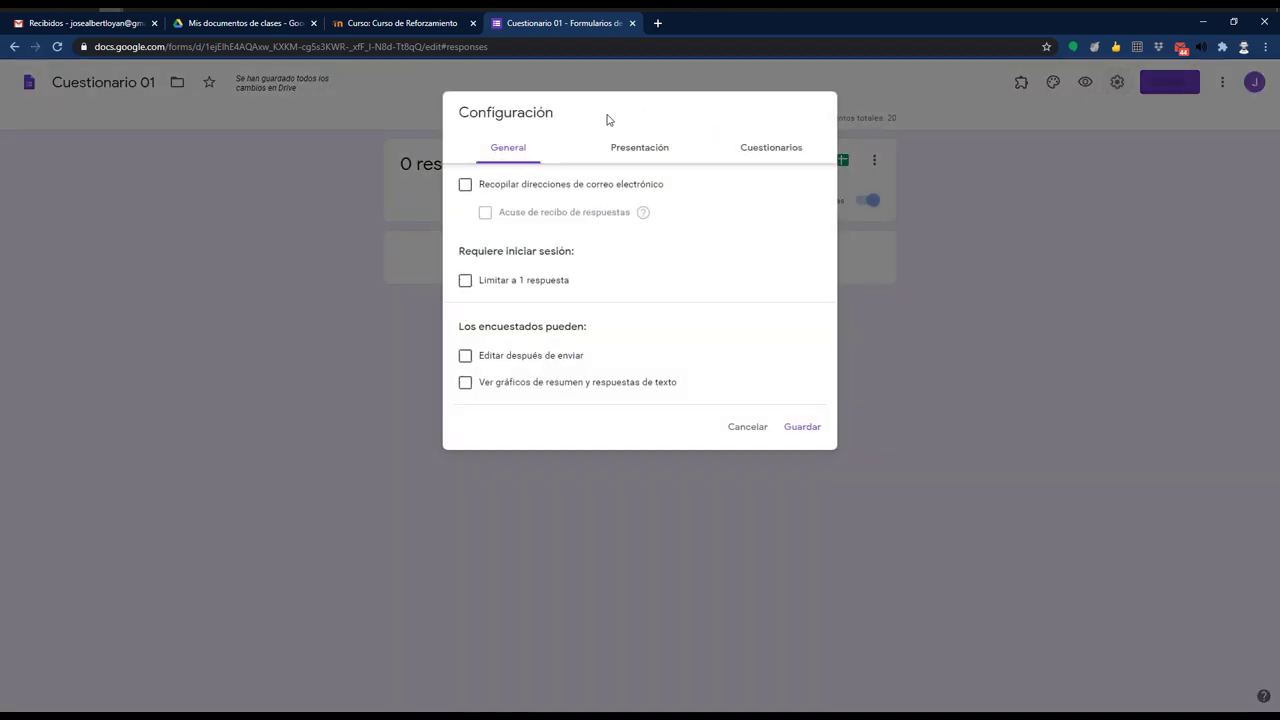
pyautogui.click(509, 188)
pyautogui.click(513, 210)
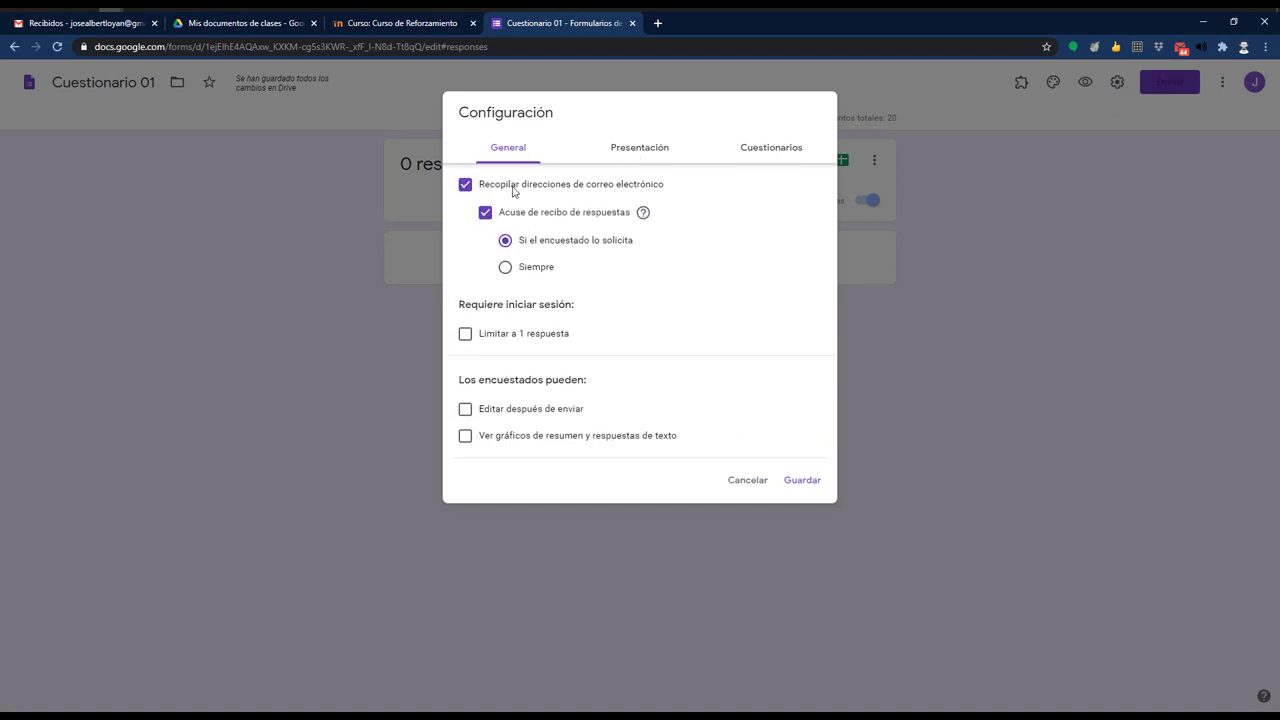
pyautogui.click(513, 190)
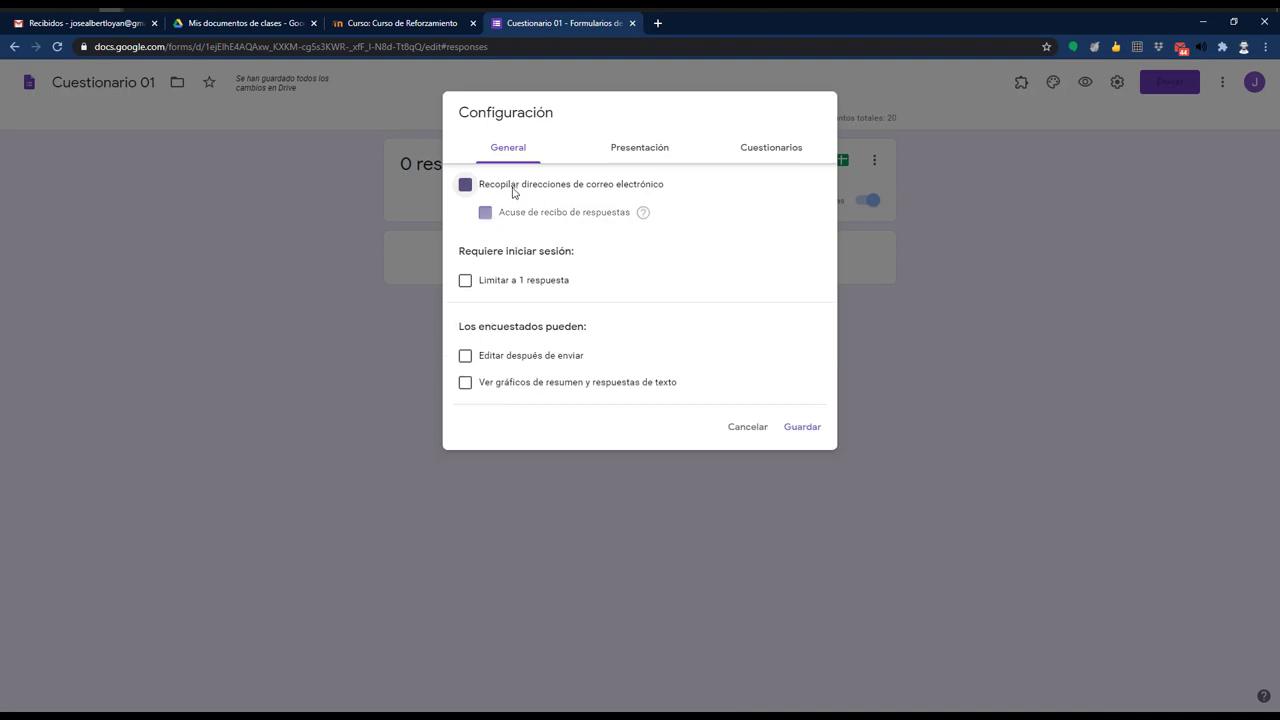
pyautogui.click(465, 280)
pyautogui.click(465, 280)
pyautogui.click(742, 431)
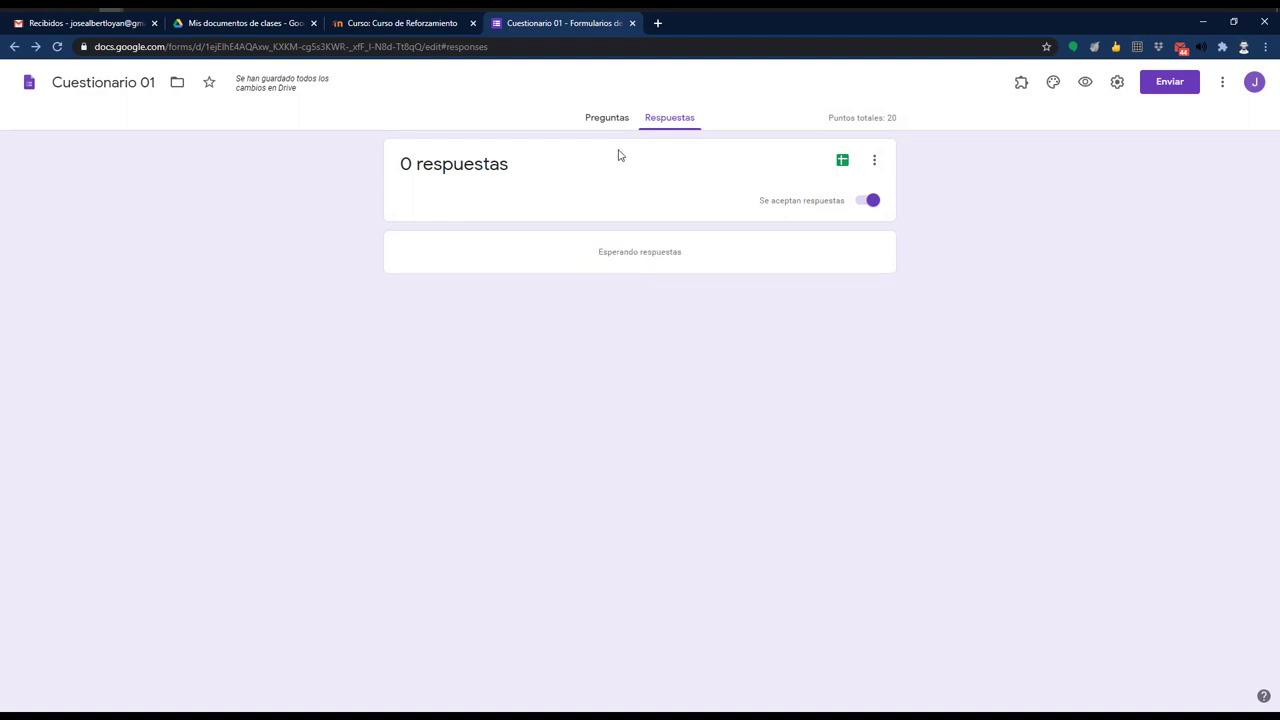
# Step: Add a short-answer question titled "Nombre y Apellido" and place it above the internet browser question
pyautogui.click(607, 117)
pyautogui.scroll(-5, 657, 583)
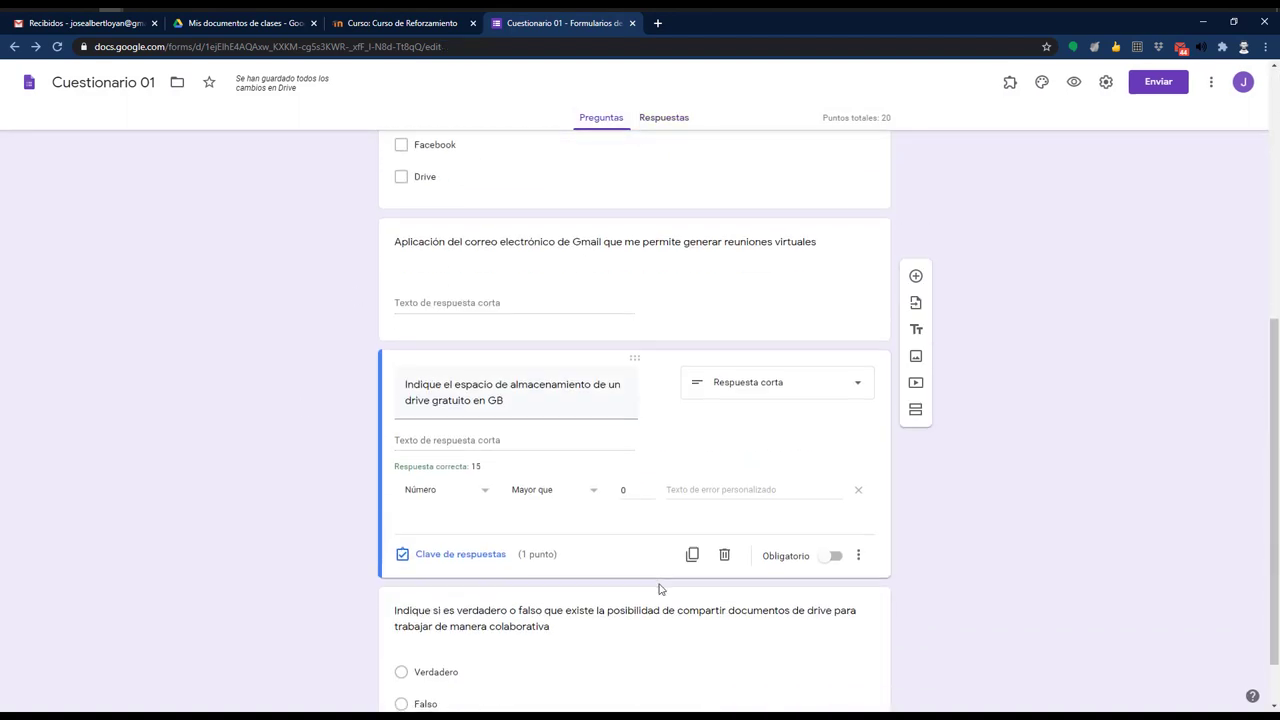
pyautogui.scroll(-1, 660, 590)
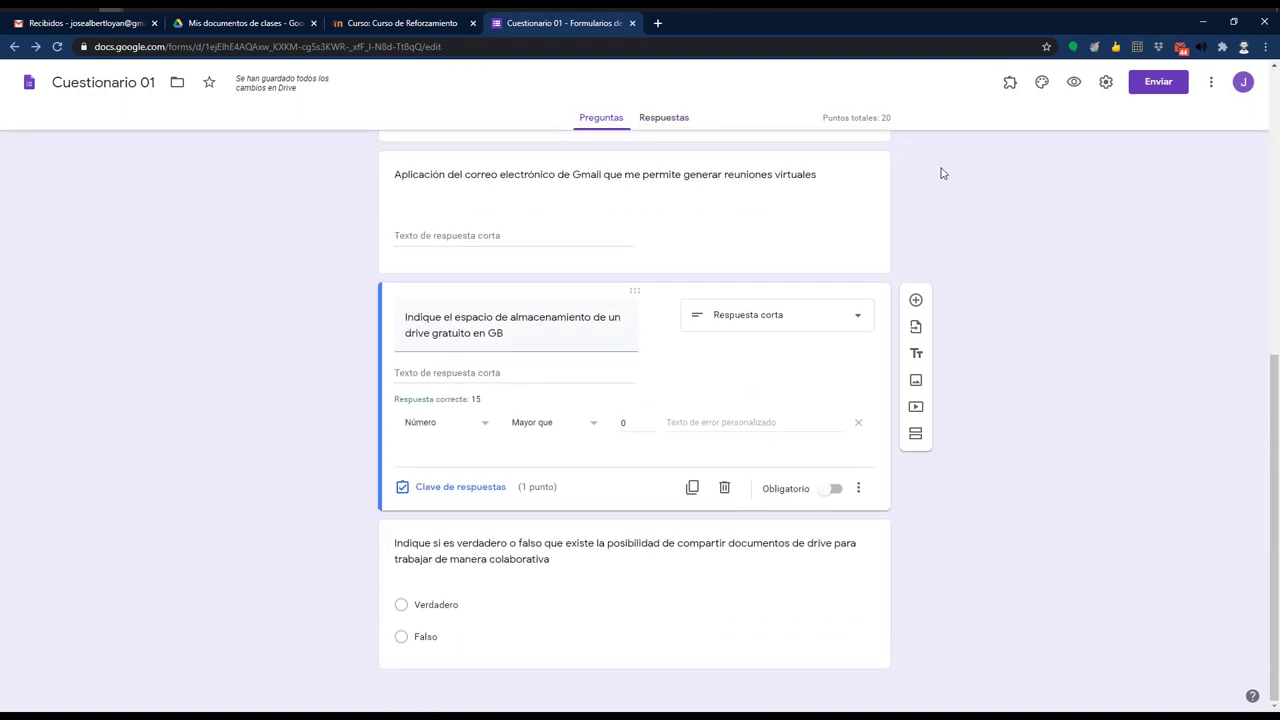
pyautogui.scroll(10, 936, 290)
pyautogui.click(834, 350)
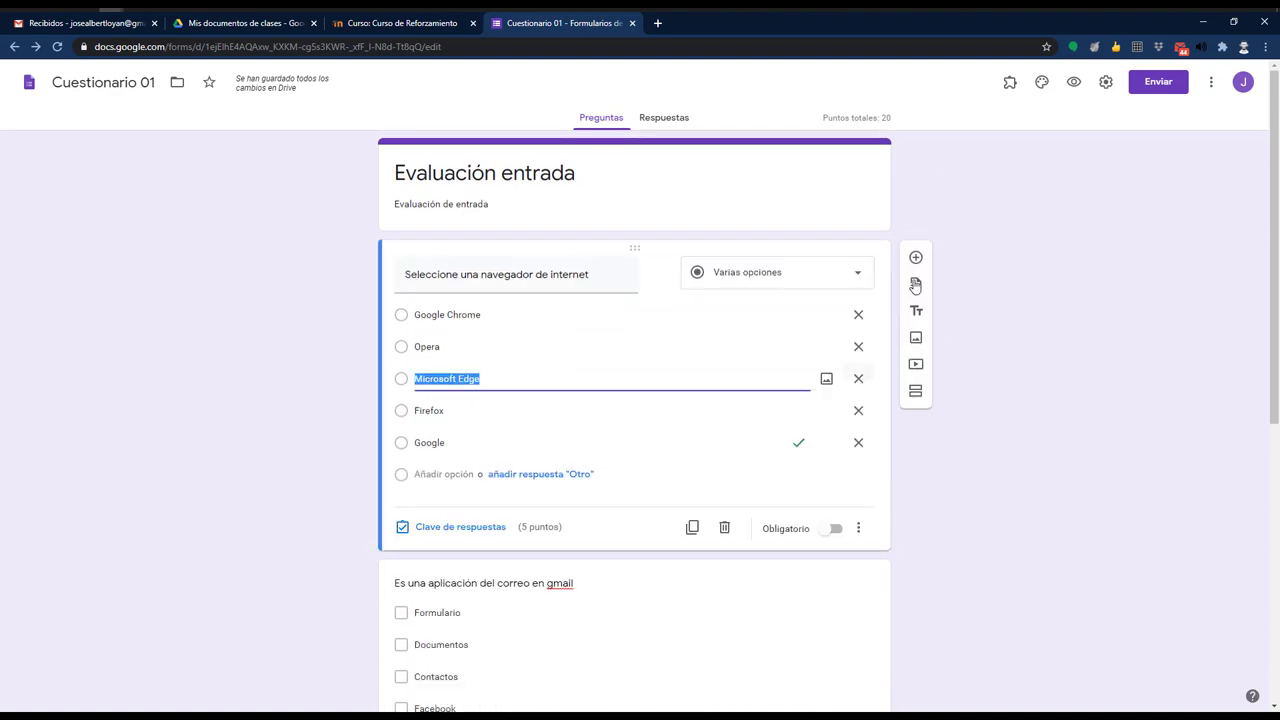
pyautogui.click(915, 258)
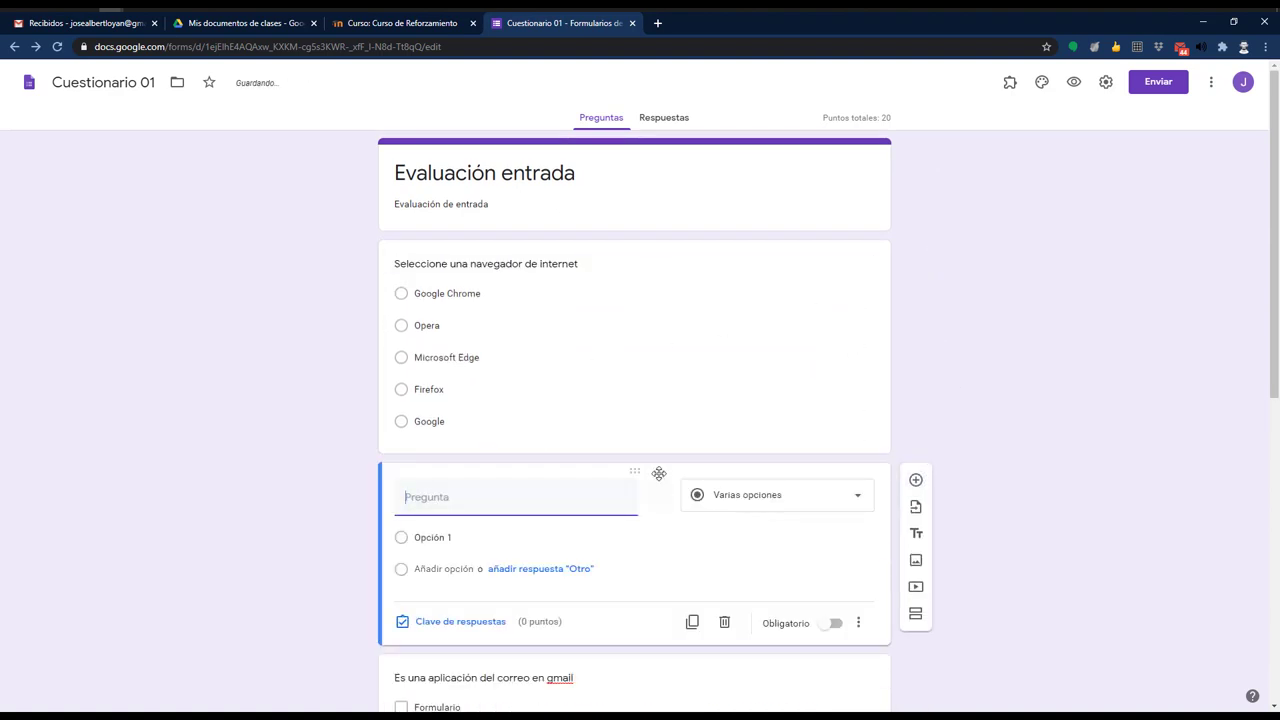
pyautogui.moveTo(659, 473); pyautogui.dragTo(651, 243)
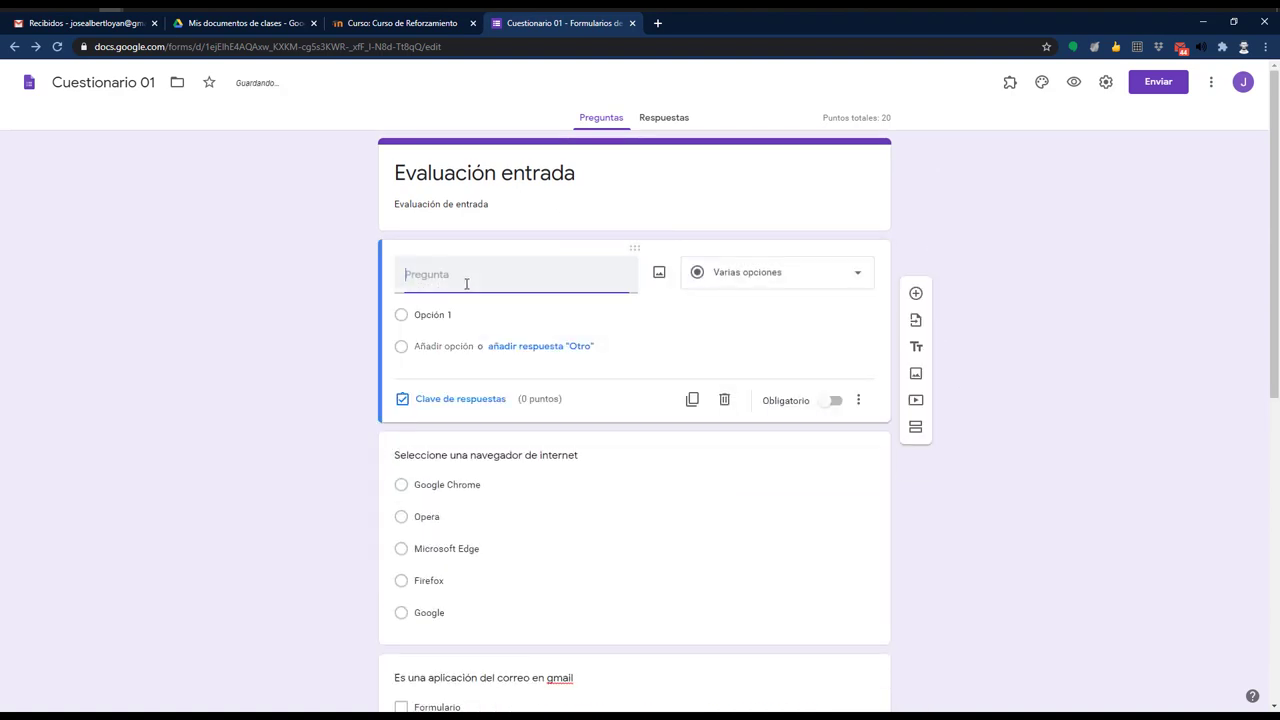
pyautogui.write('Nombre y Apellido')
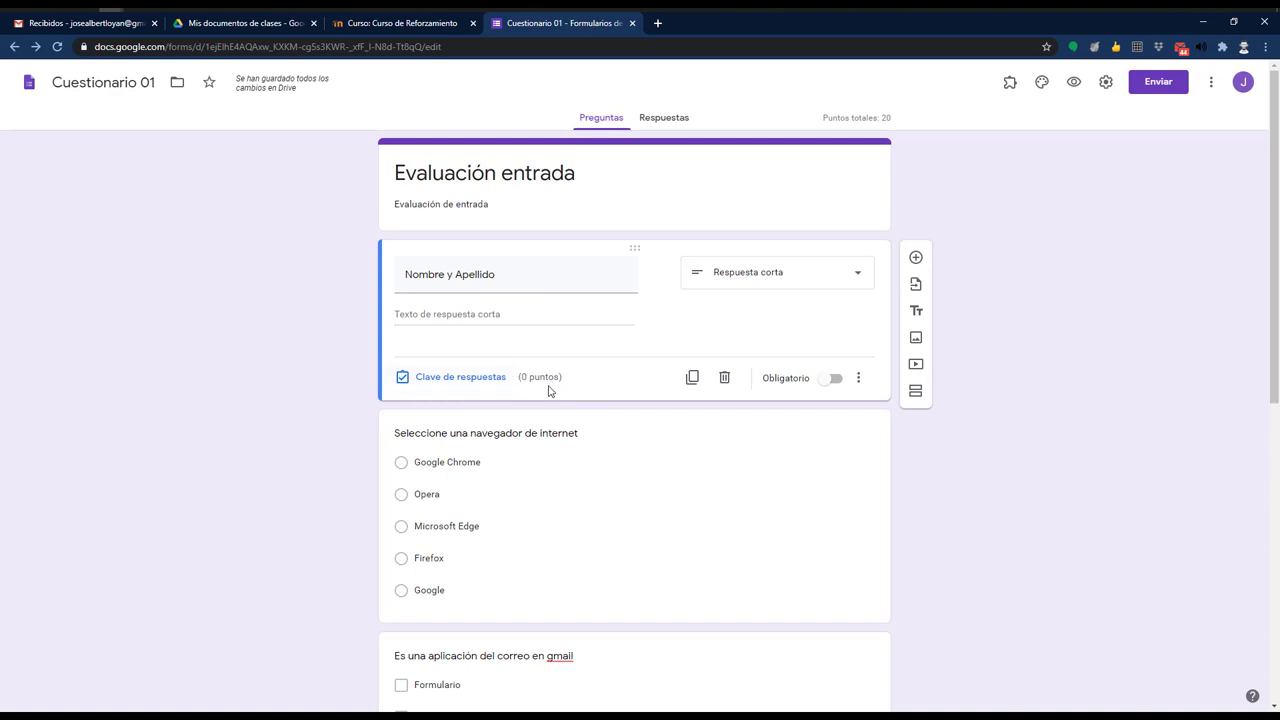
# Step: Make the Nombre y Apellido question required
pyautogui.click(862, 381)
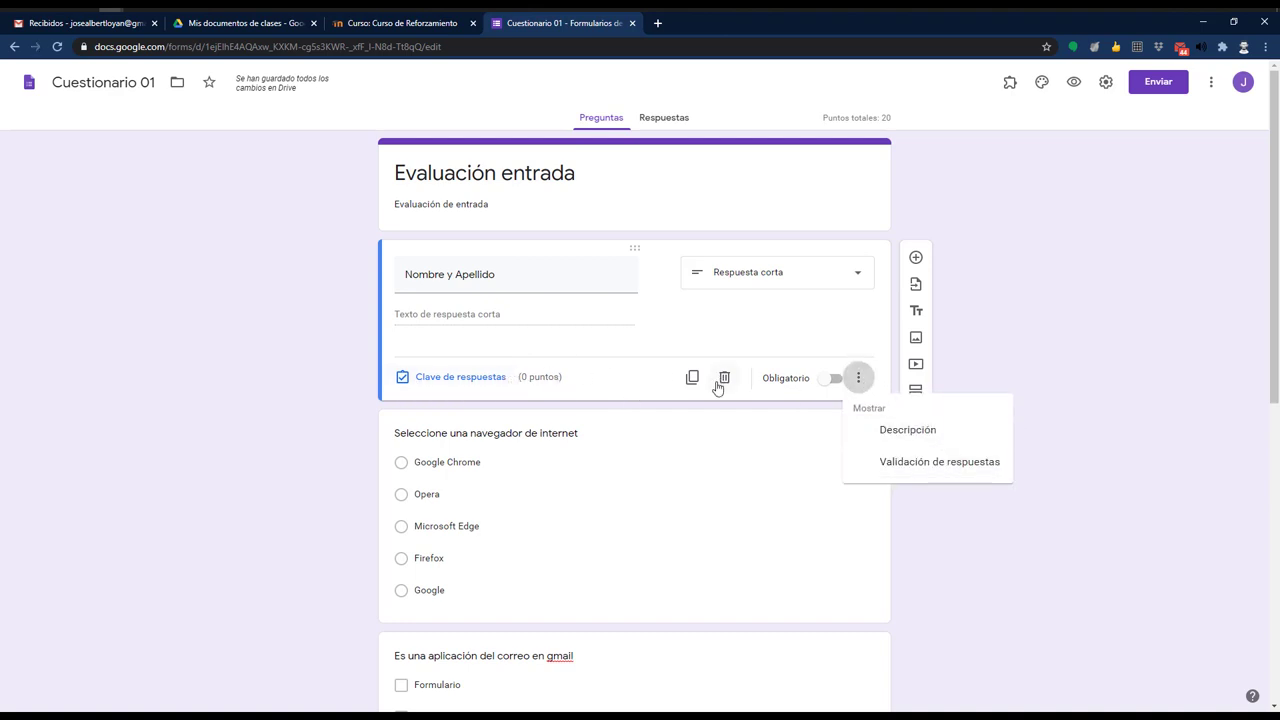
pyautogui.click(834, 381)
pyautogui.click(835, 381)
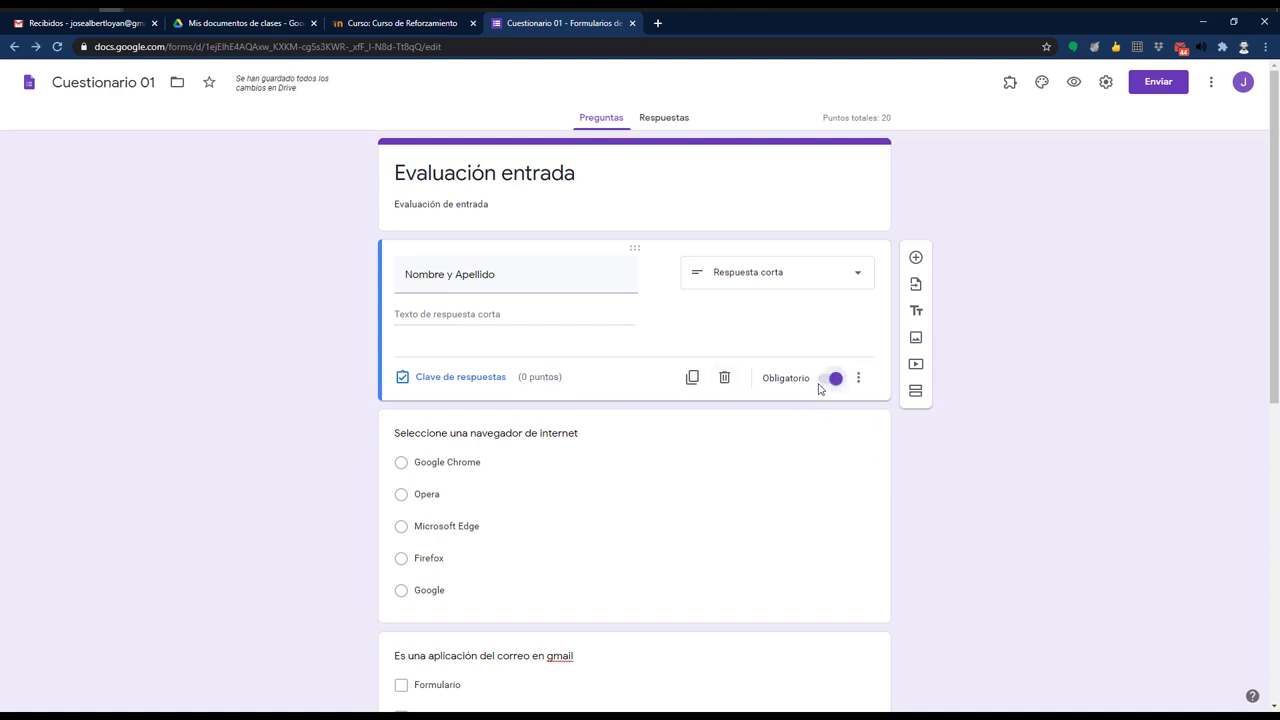
pyautogui.scroll(-6, 1050, 460)
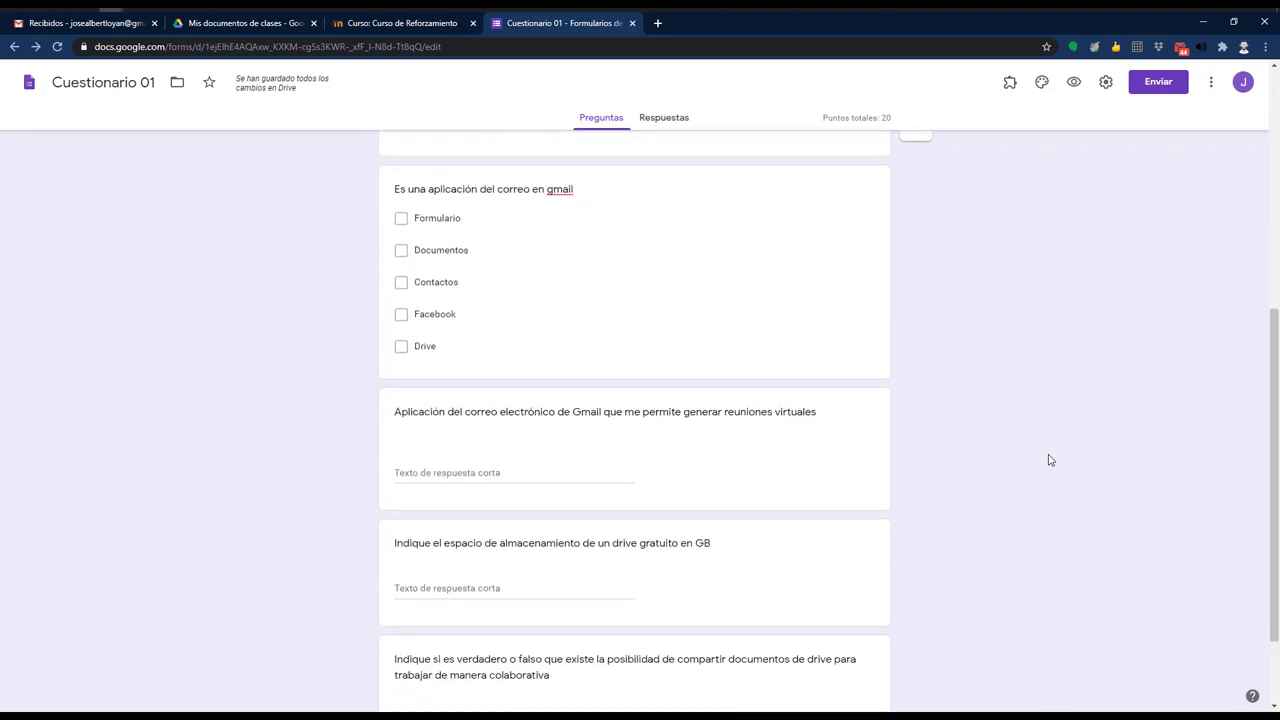
# Step: Preview the form as respondents see it, review all its questions from the required name field down, and close the preview
pyautogui.scroll(3, 1051, 454)
pyautogui.scroll(3, 1045, 420)
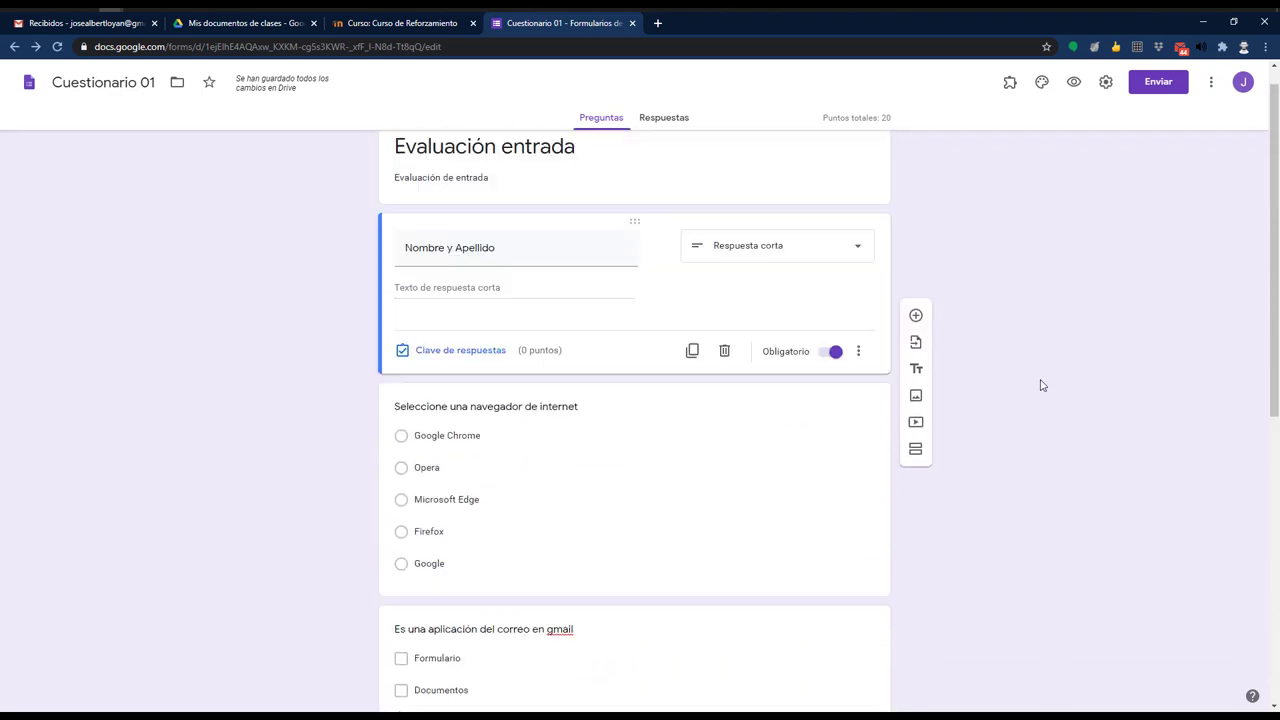
pyautogui.click(1073, 82)
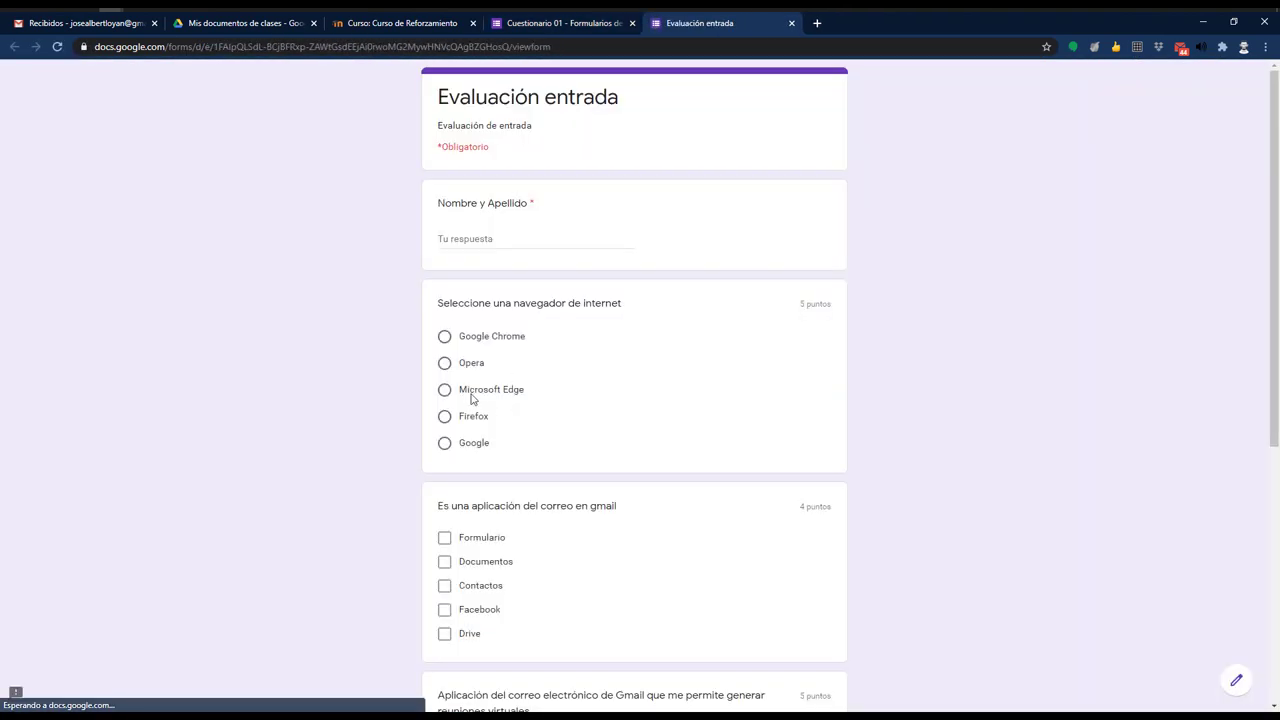
pyautogui.scroll(-5, 509, 259)
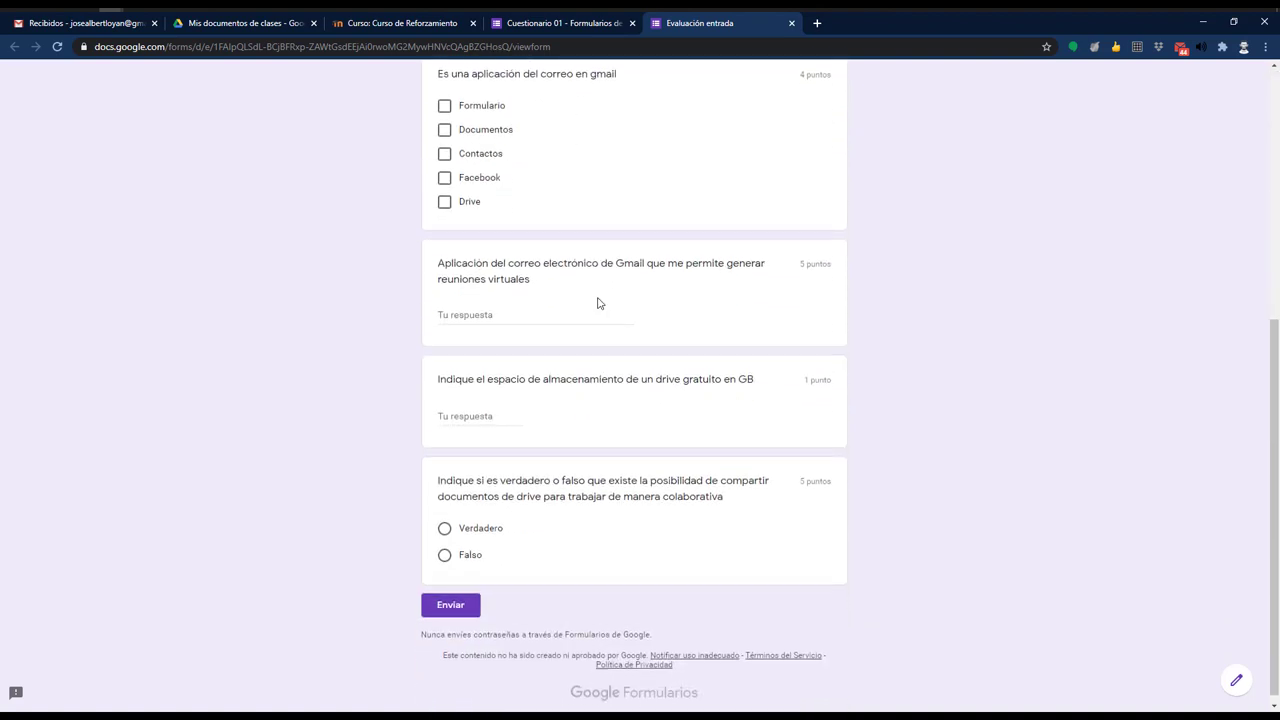
pyautogui.scroll(5, 597, 517)
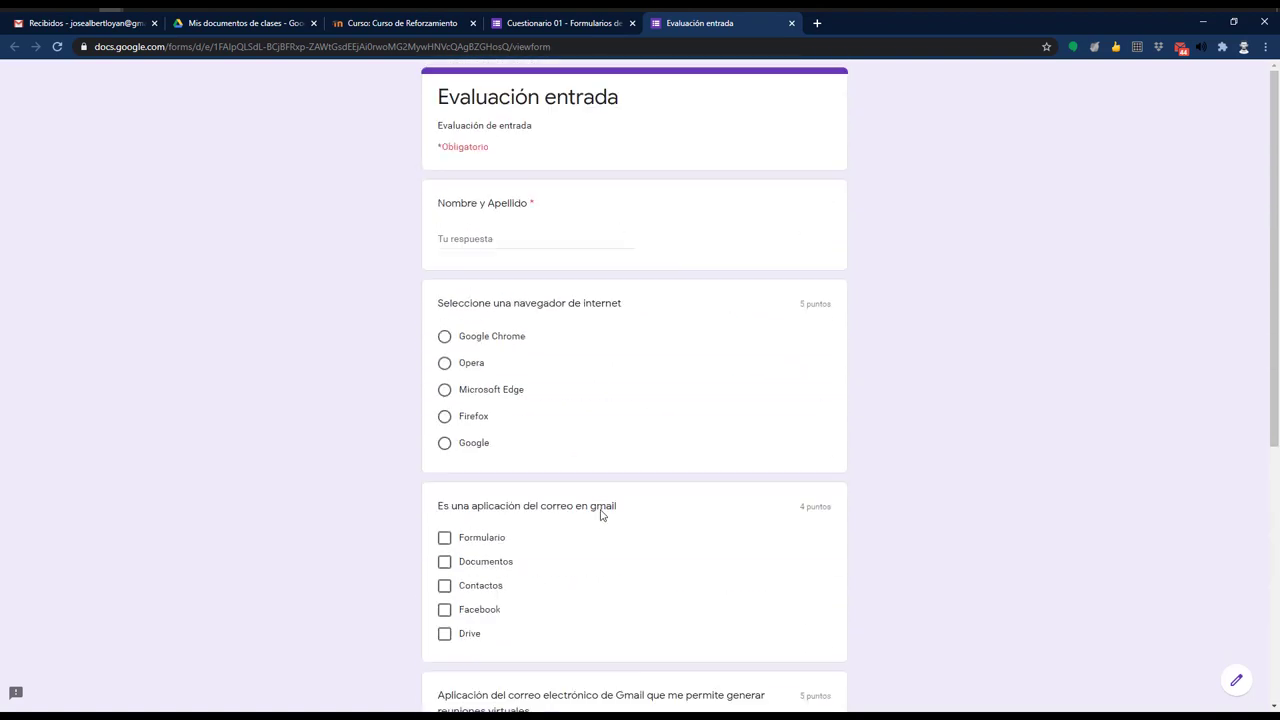
pyautogui.click(791, 25)
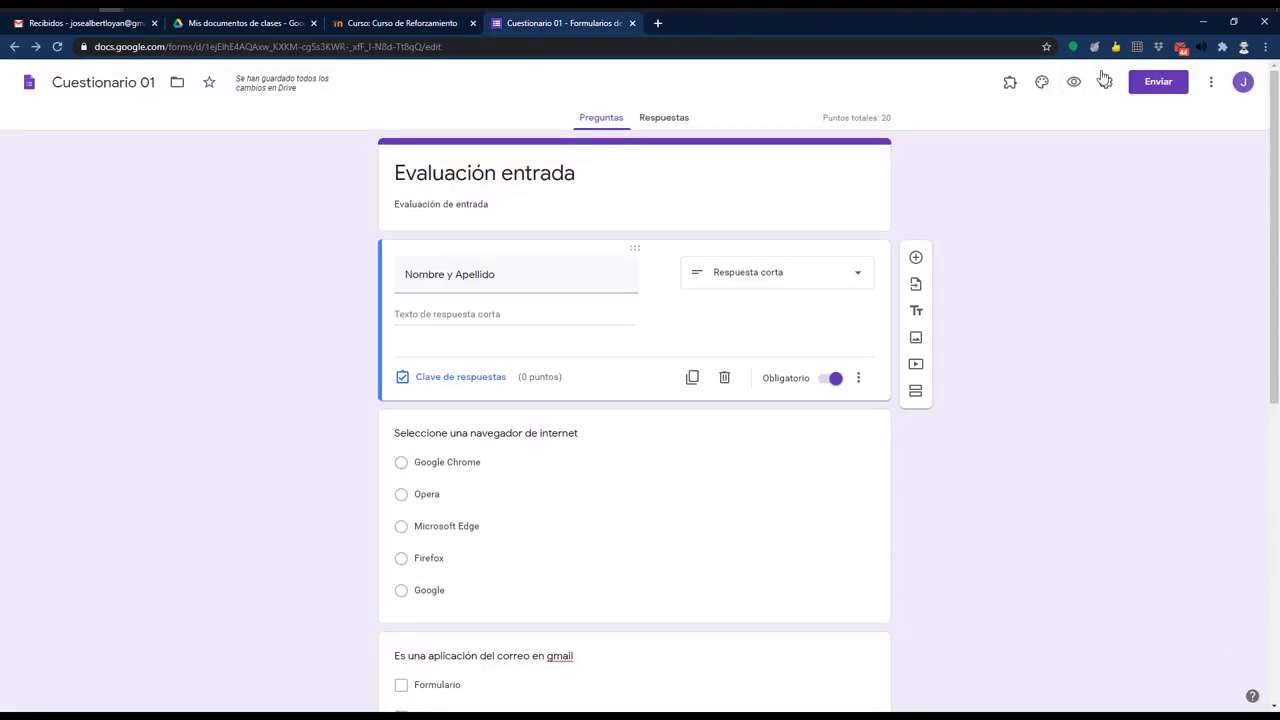
# Step: Copy the form's shortened sharing link from the send options and close the send dialog
pyautogui.click(1155, 82)
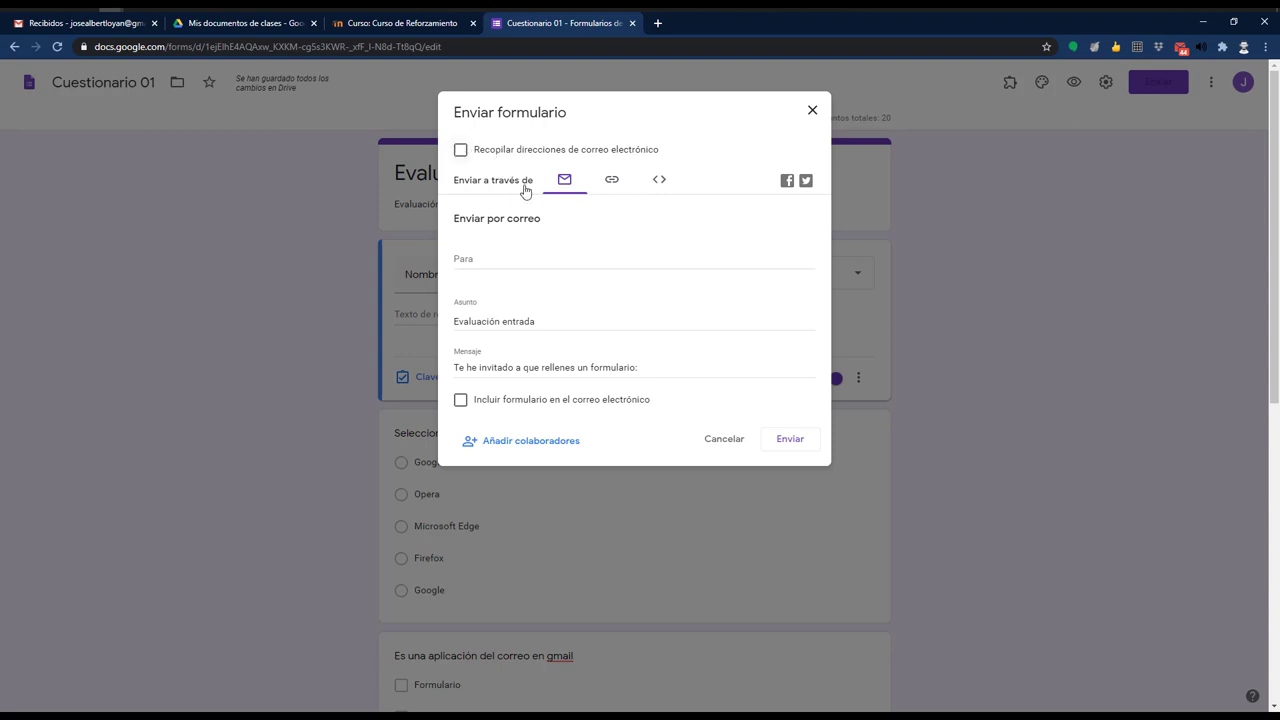
pyautogui.click(611, 180)
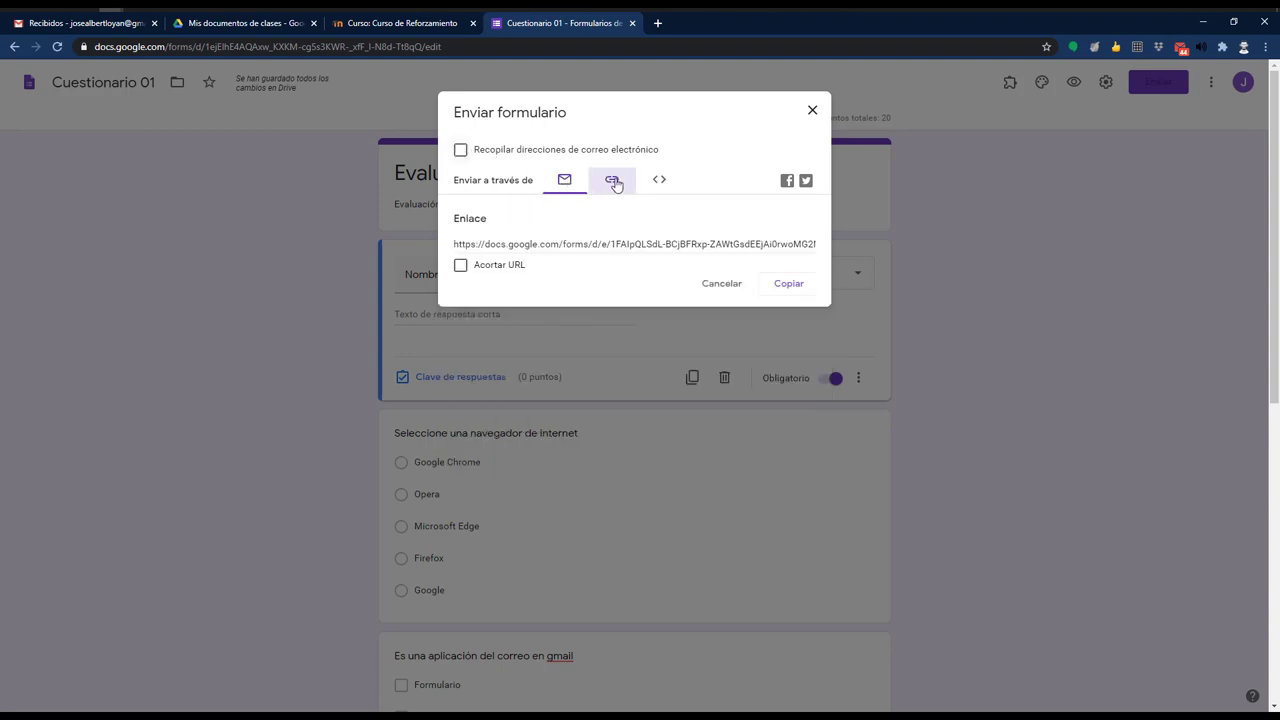
pyautogui.click(660, 181)
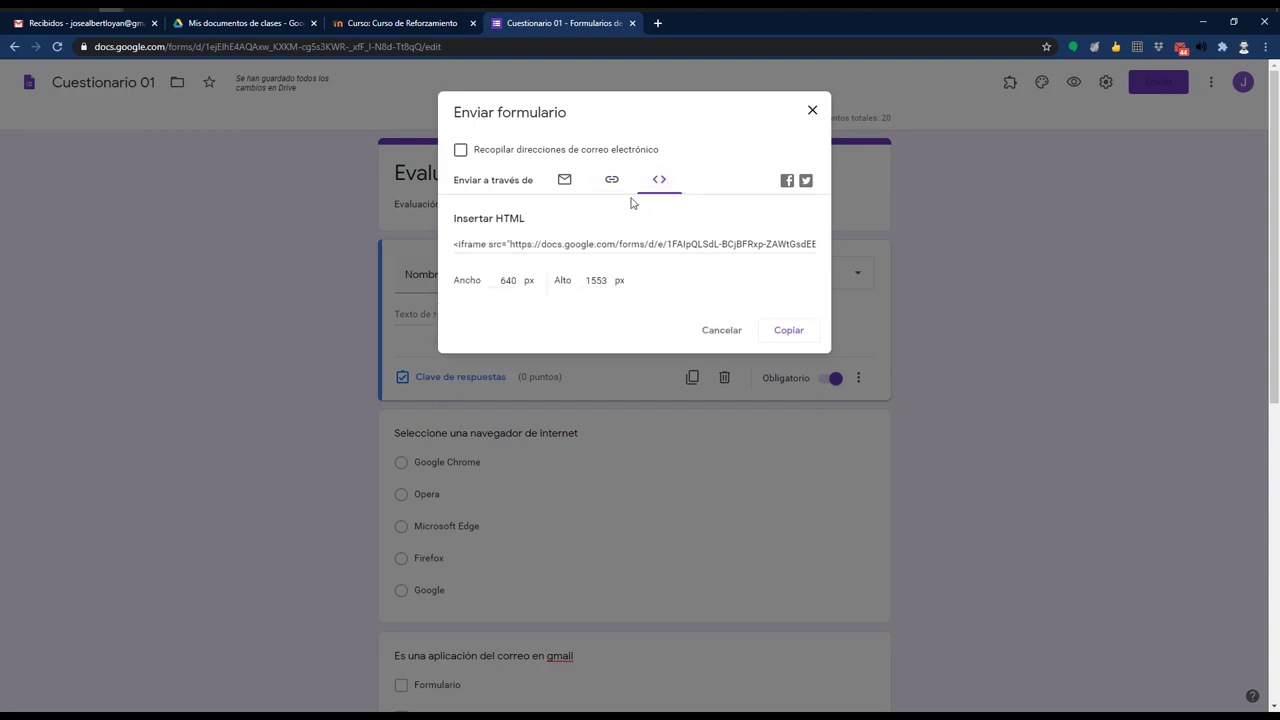
pyautogui.click(613, 182)
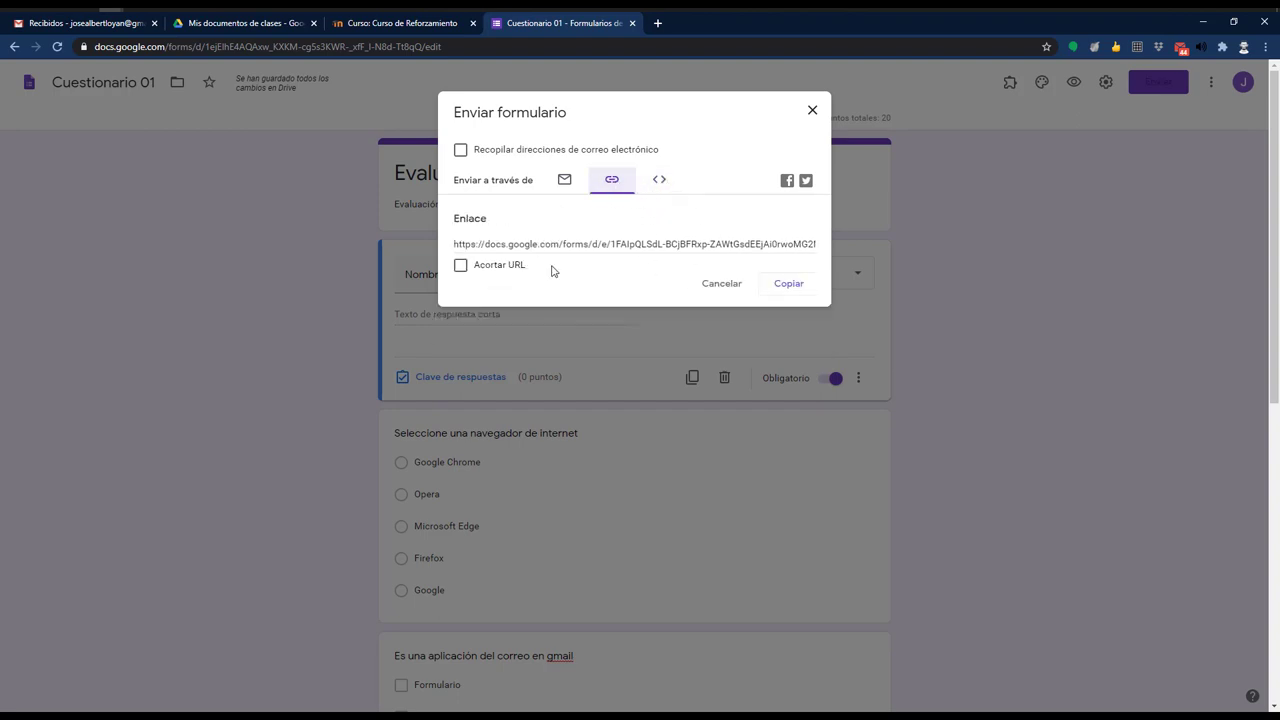
pyautogui.click(460, 265)
pyautogui.click(808, 285)
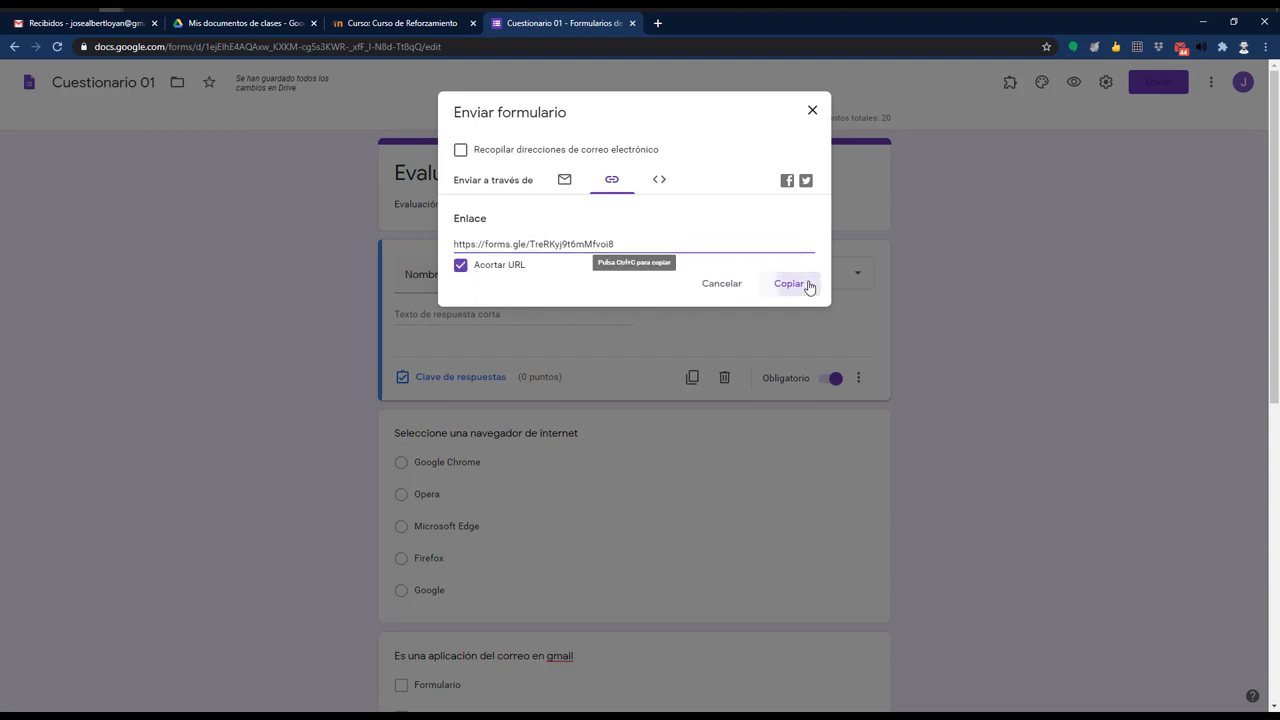
pyautogui.click(810, 287)
pyautogui.hotkey('ctrl', 'c')
pyautogui.click(812, 110)
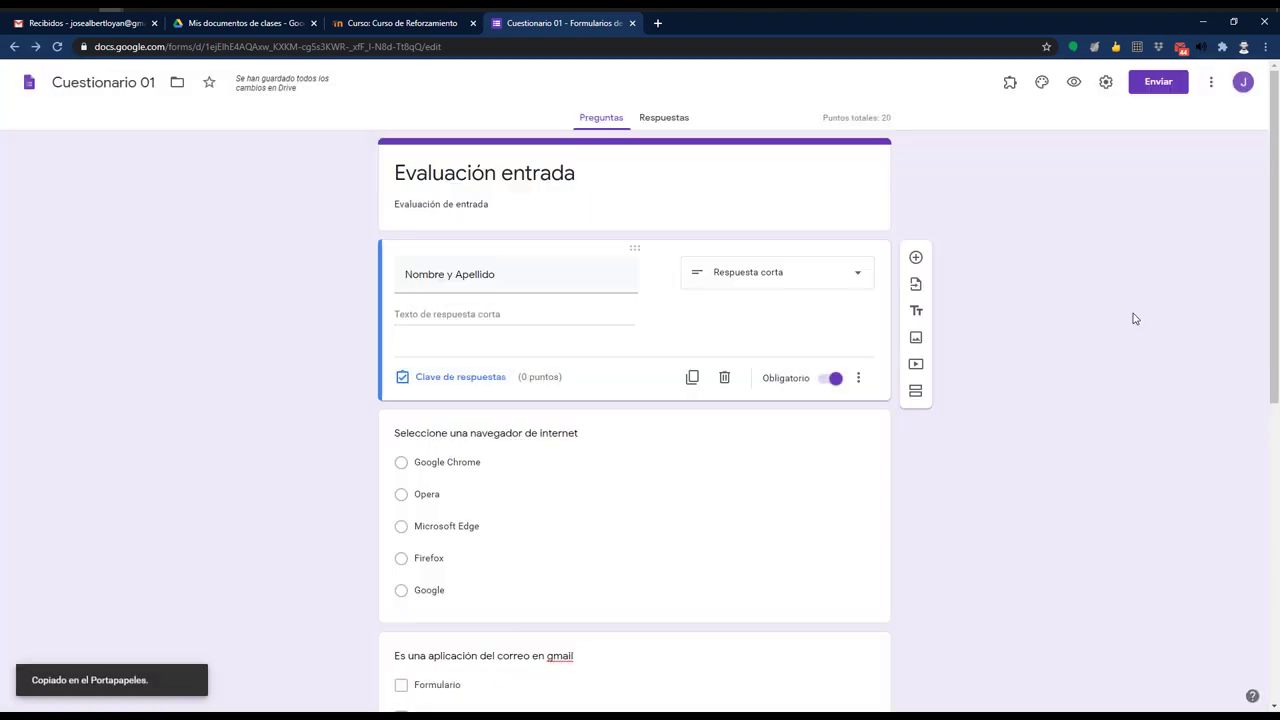
# Step: Switch to the Moodle course and add an Etiqueta resource to Recursos virtuales reading "Clic aquí para ingresar a la evaluación de entrada"
pyautogui.click(444, 24)
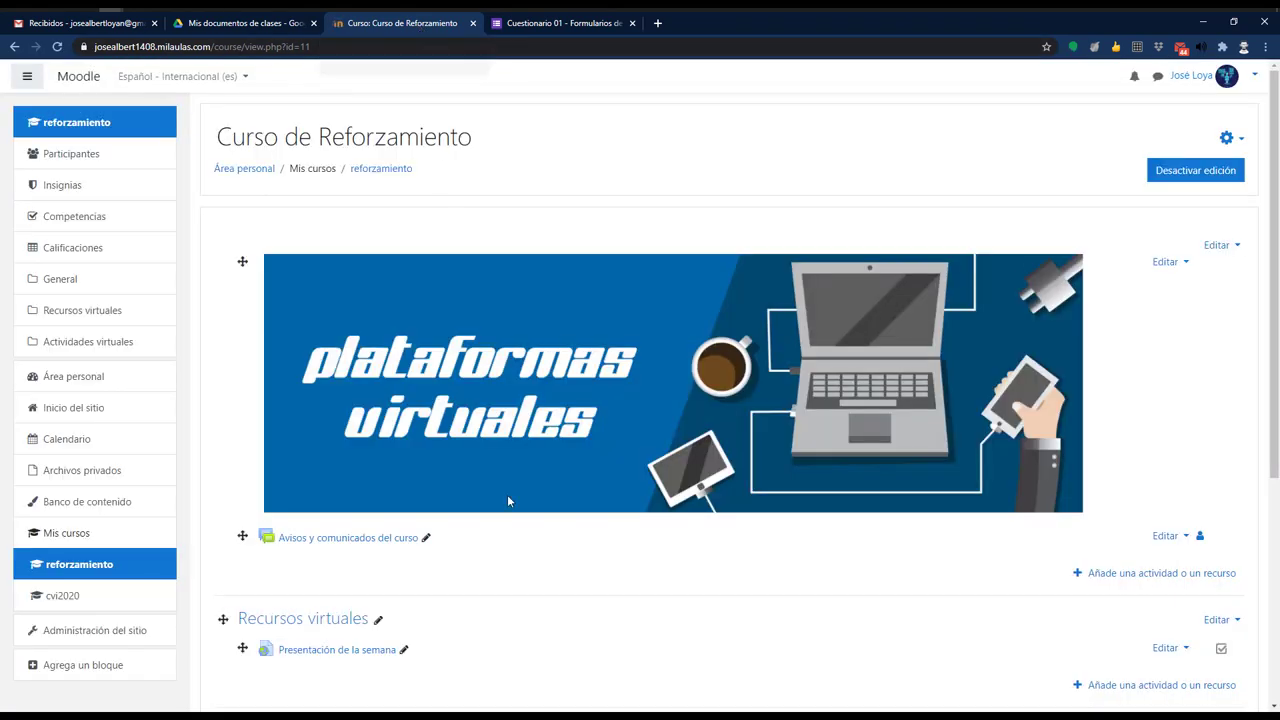
pyautogui.scroll(-3, 507, 494)
pyautogui.scroll(-1, 836, 513)
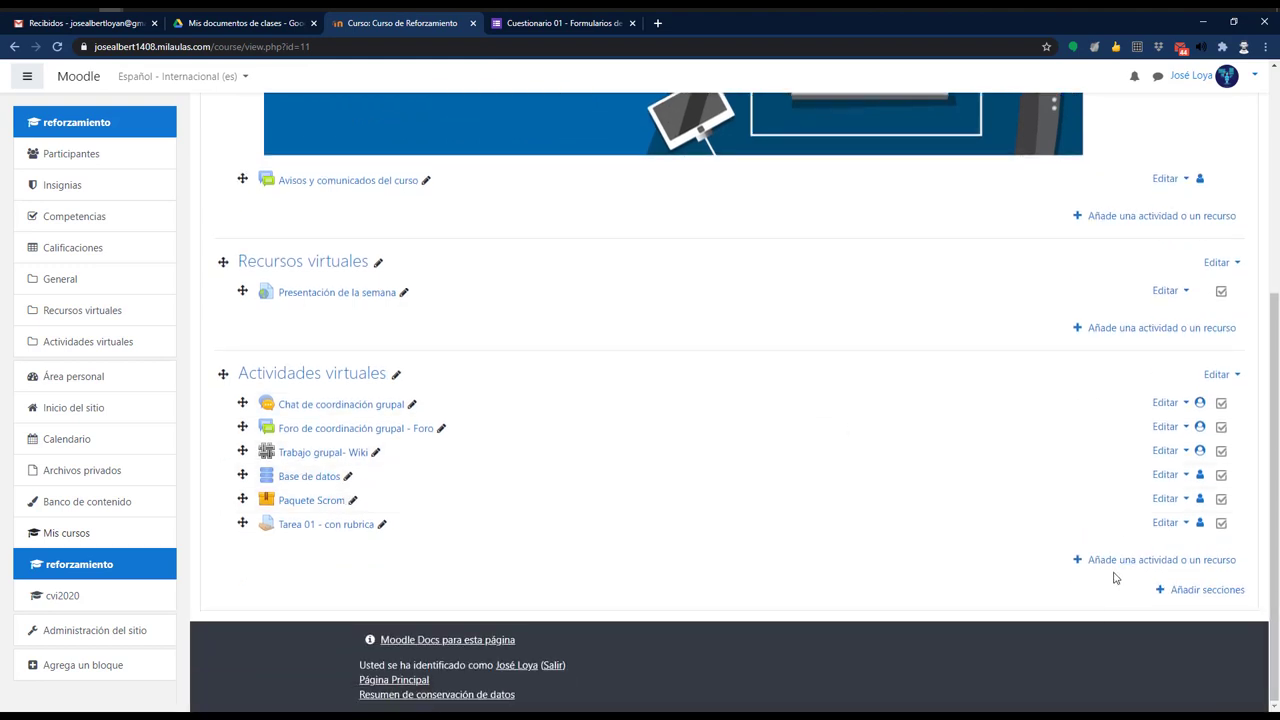
pyautogui.click(1128, 327)
pyautogui.click(1130, 336)
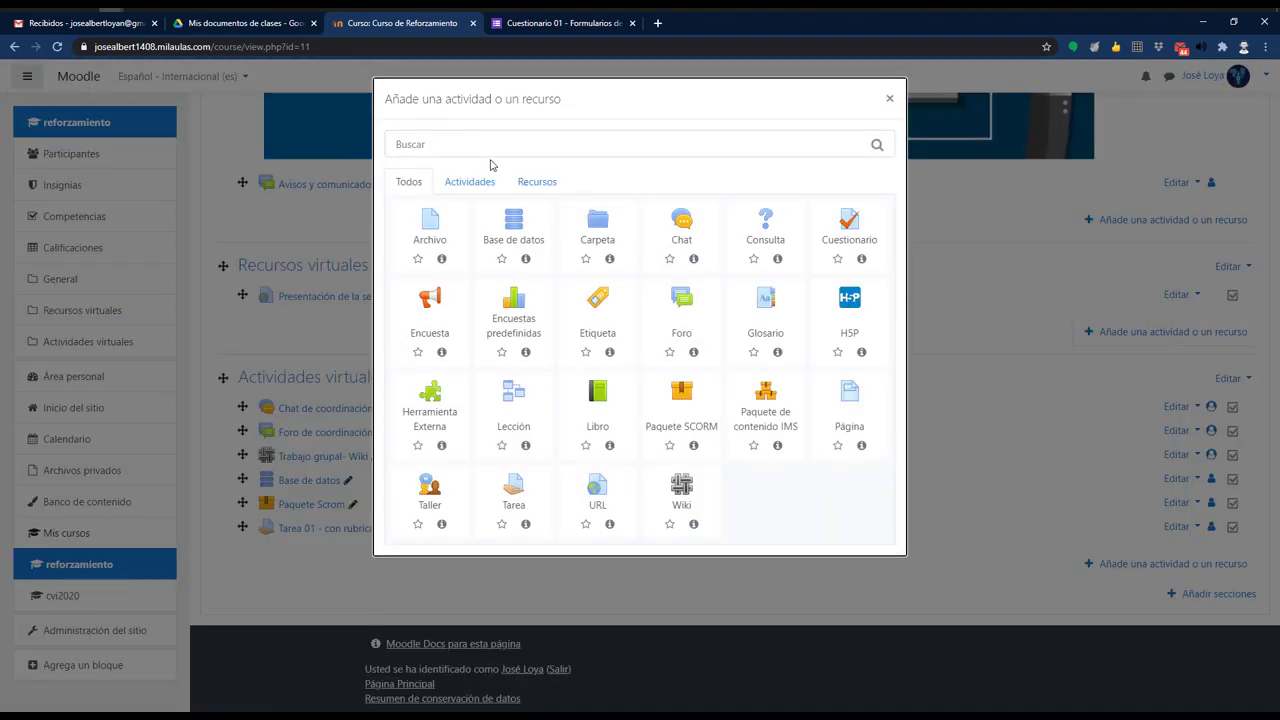
pyautogui.click(539, 186)
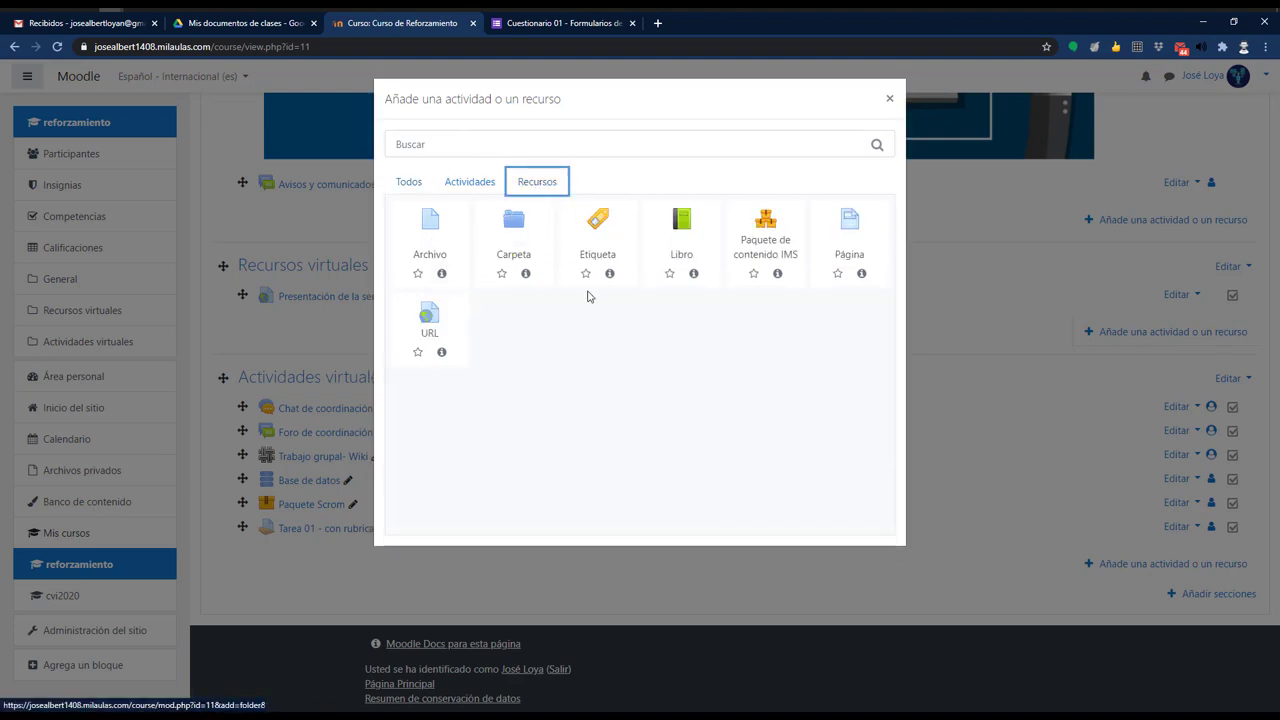
pyautogui.click(596, 236)
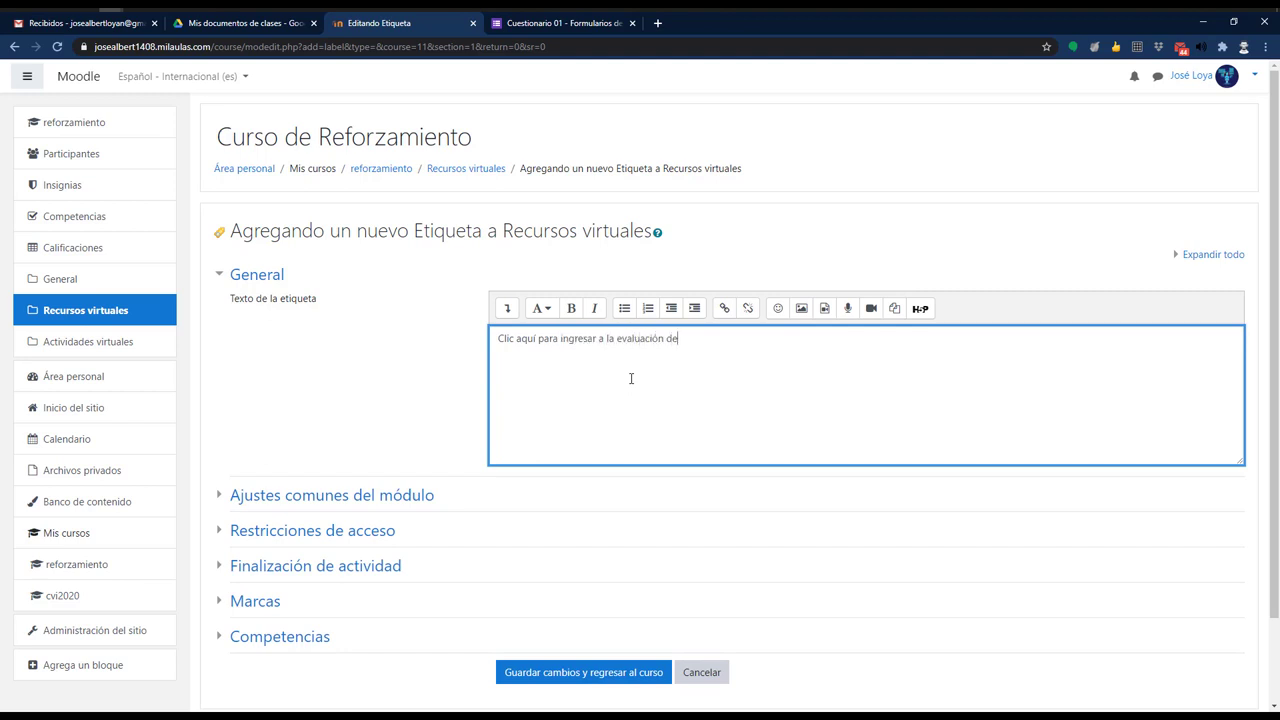
# Step: Link the whole label text to the copied form URL and set it to open in a new window
pyautogui.hotkey('ctrl', 'a')
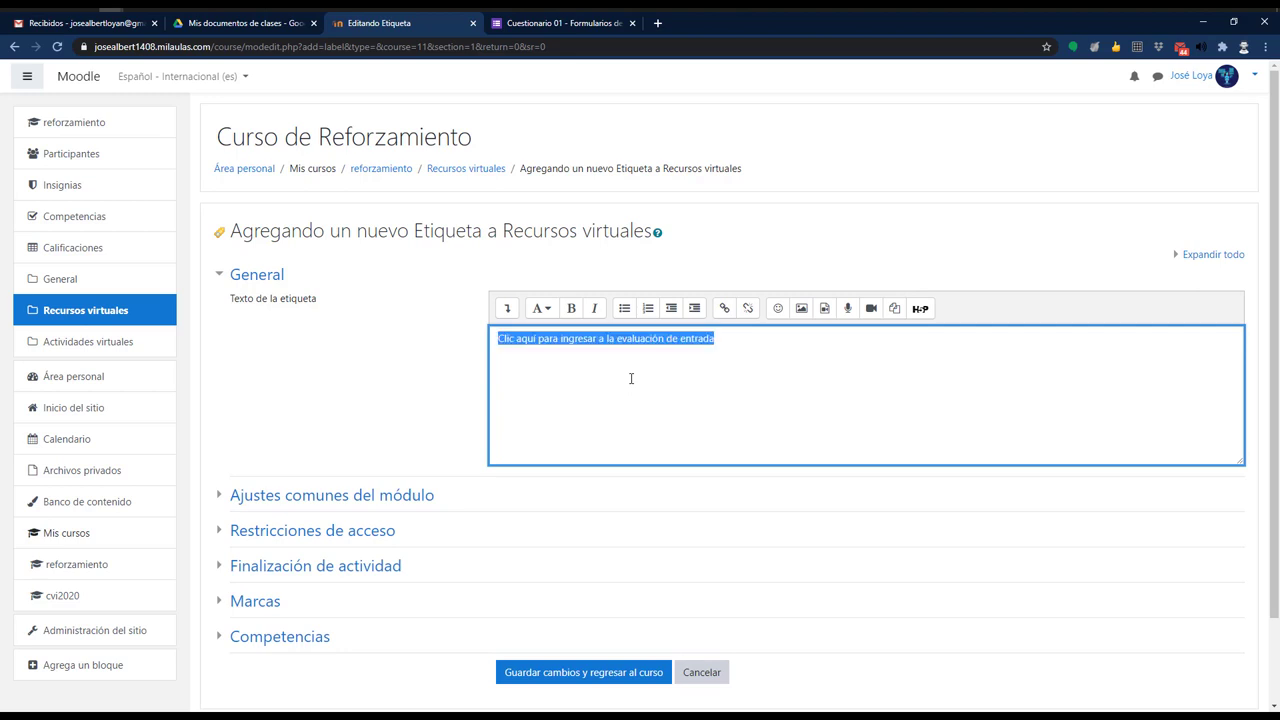
pyautogui.click(720, 314)
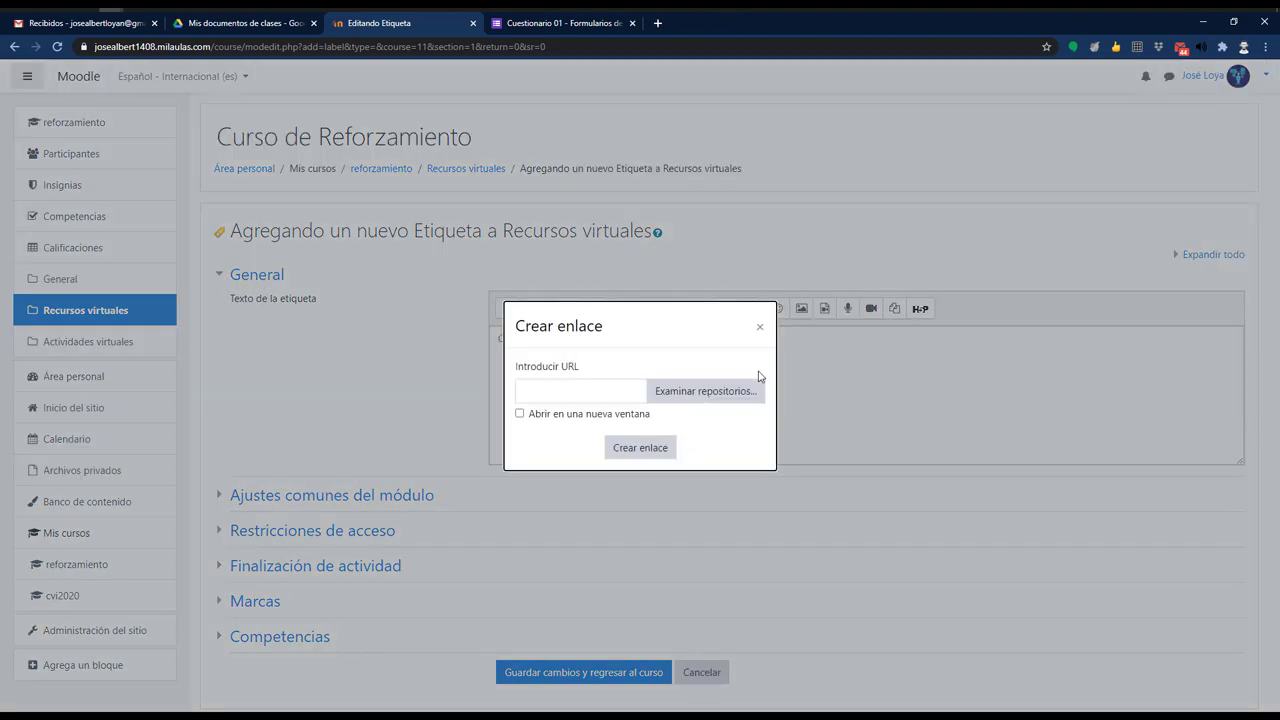
pyautogui.click(620, 393)
pyautogui.hotkey('ctrl', 'v')
pyautogui.click(556, 417)
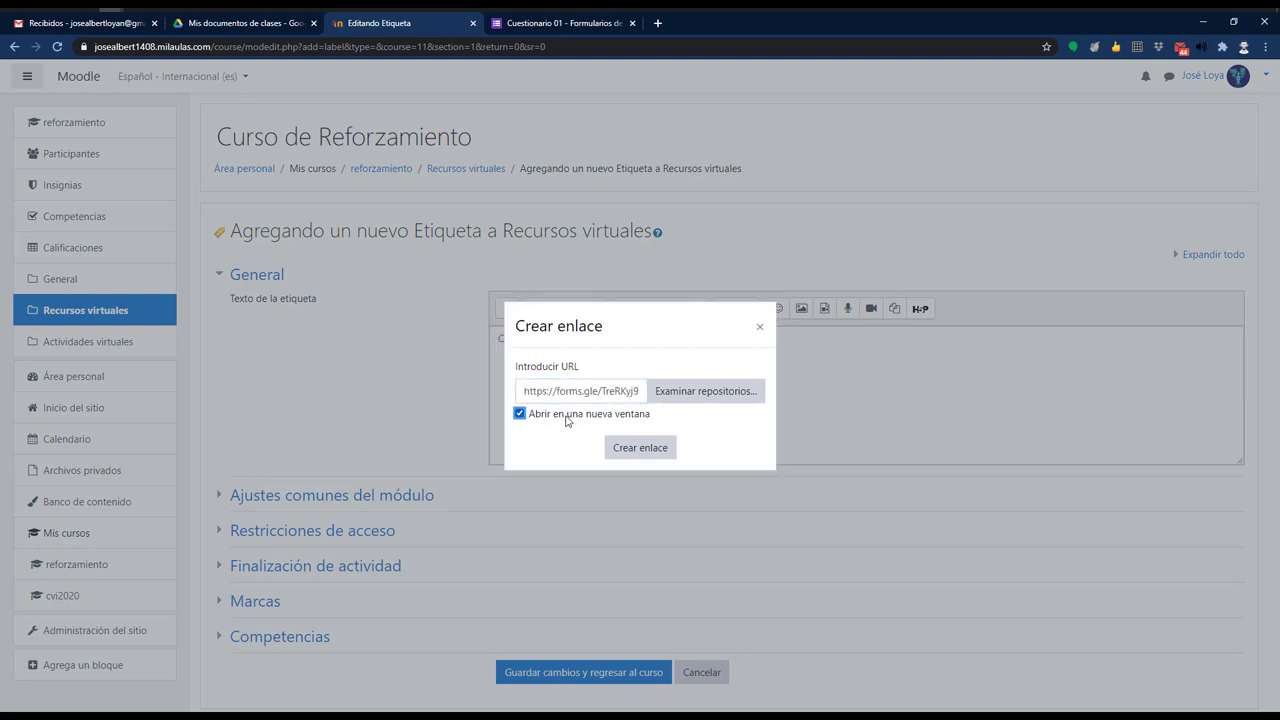
pyautogui.click(623, 452)
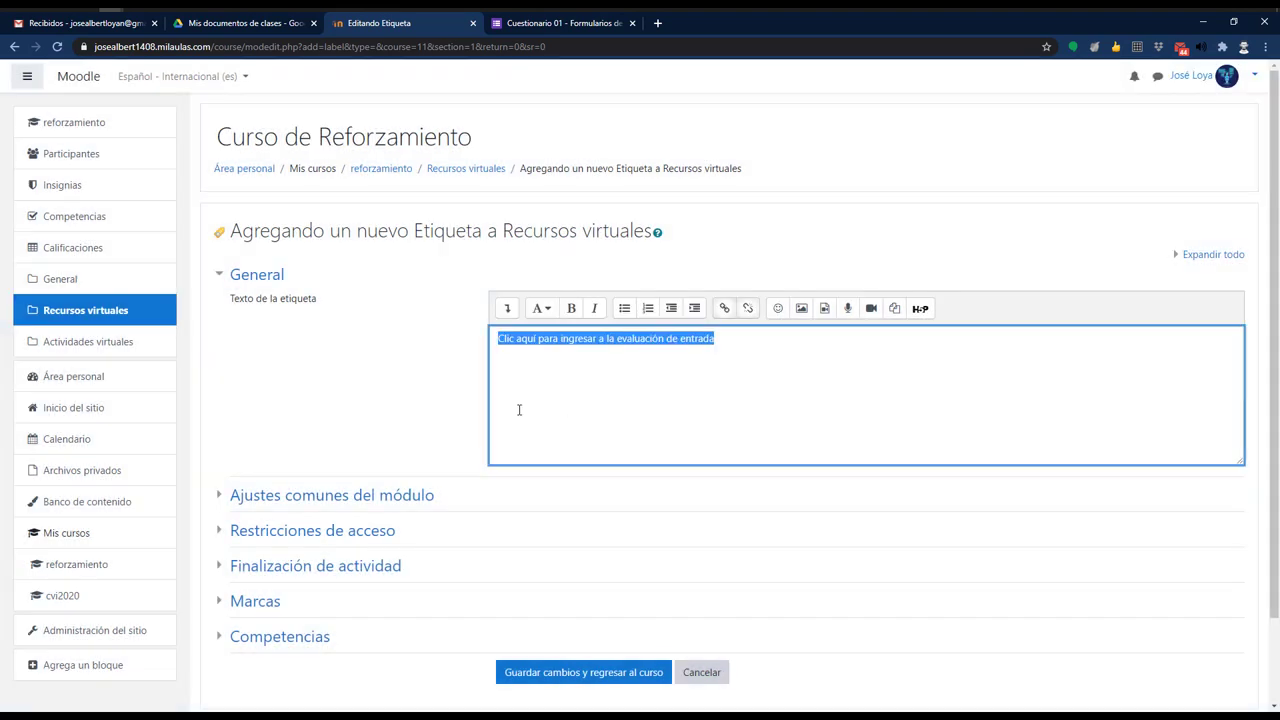
# Step: Format the label text as a small heading, save the label and return to the course
pyautogui.click(542, 310)
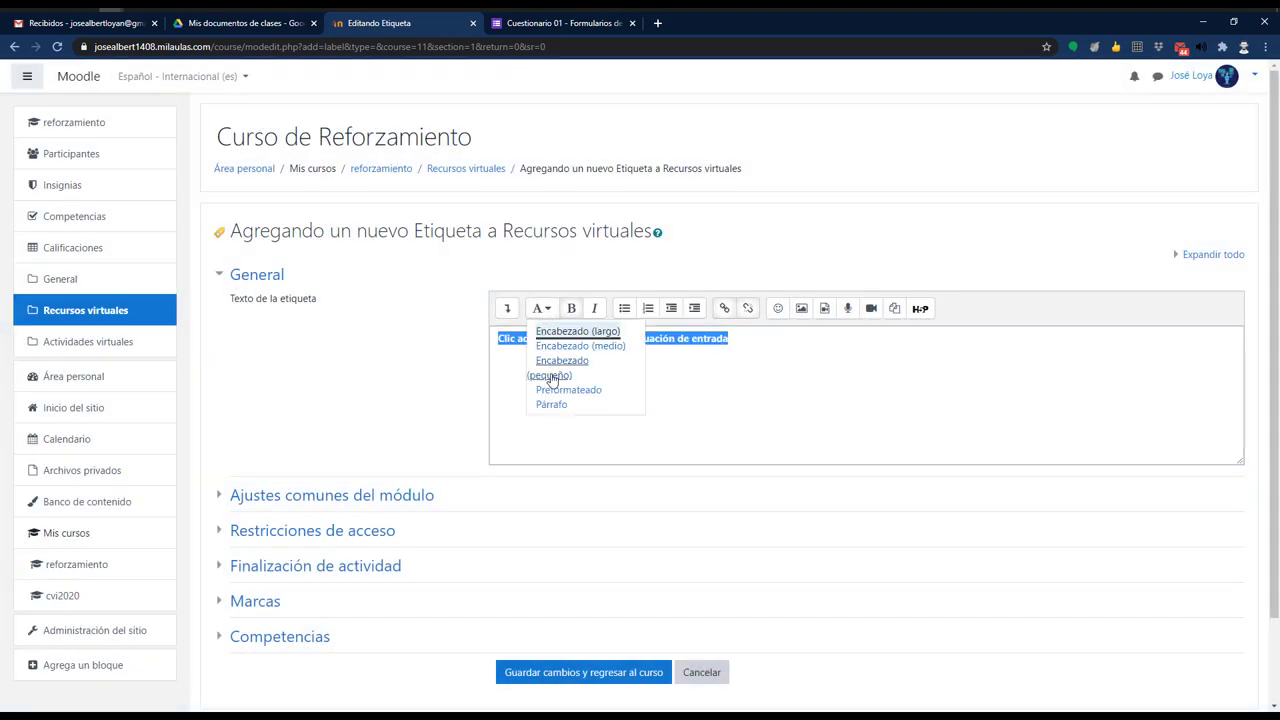
pyautogui.click(616, 383)
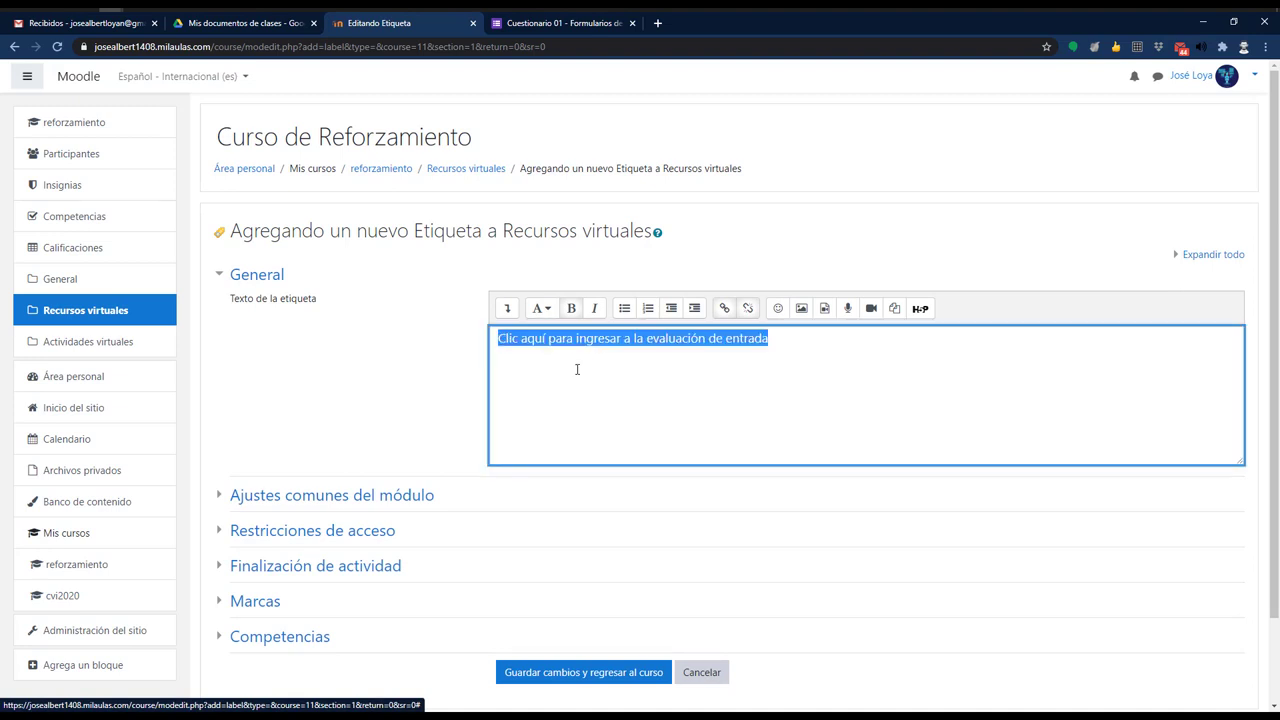
pyautogui.click(726, 339)
pyautogui.click(603, 673)
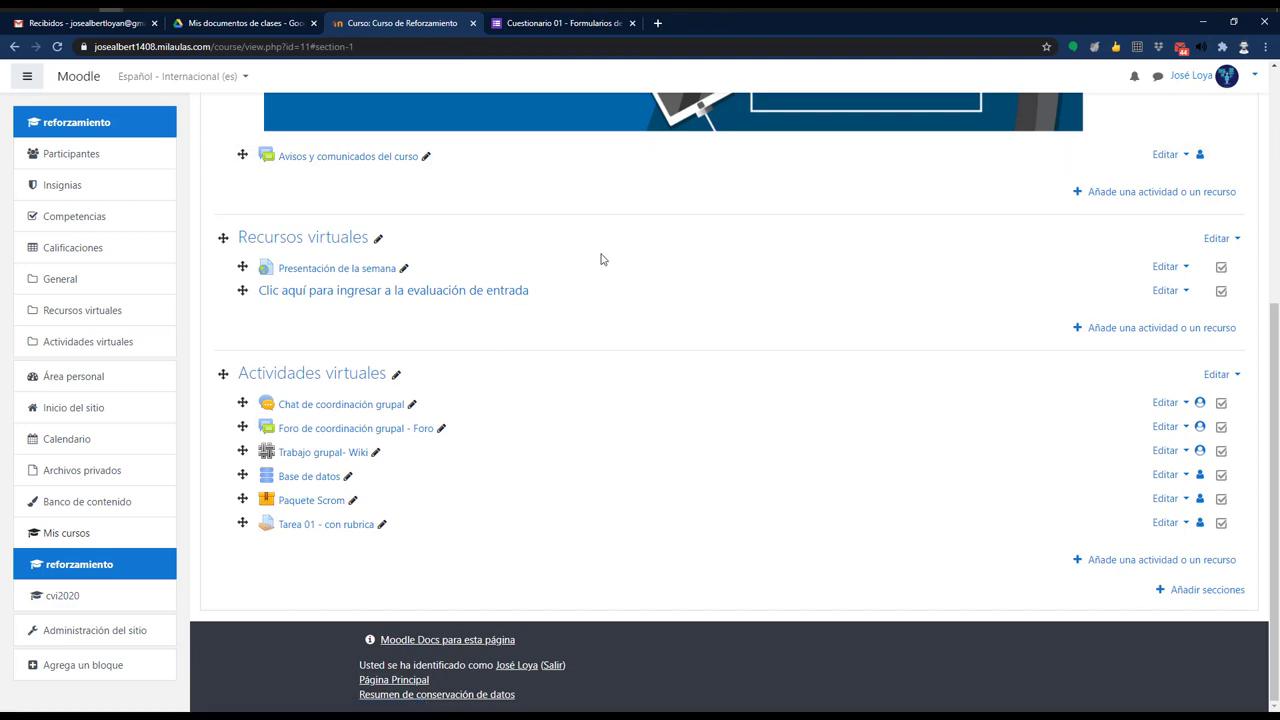
# Step: Open the evaluation from the new course link, enter "Estudiante prueba" as the name and choose Google Chrome as the internet browser
pyautogui.click(437, 291)
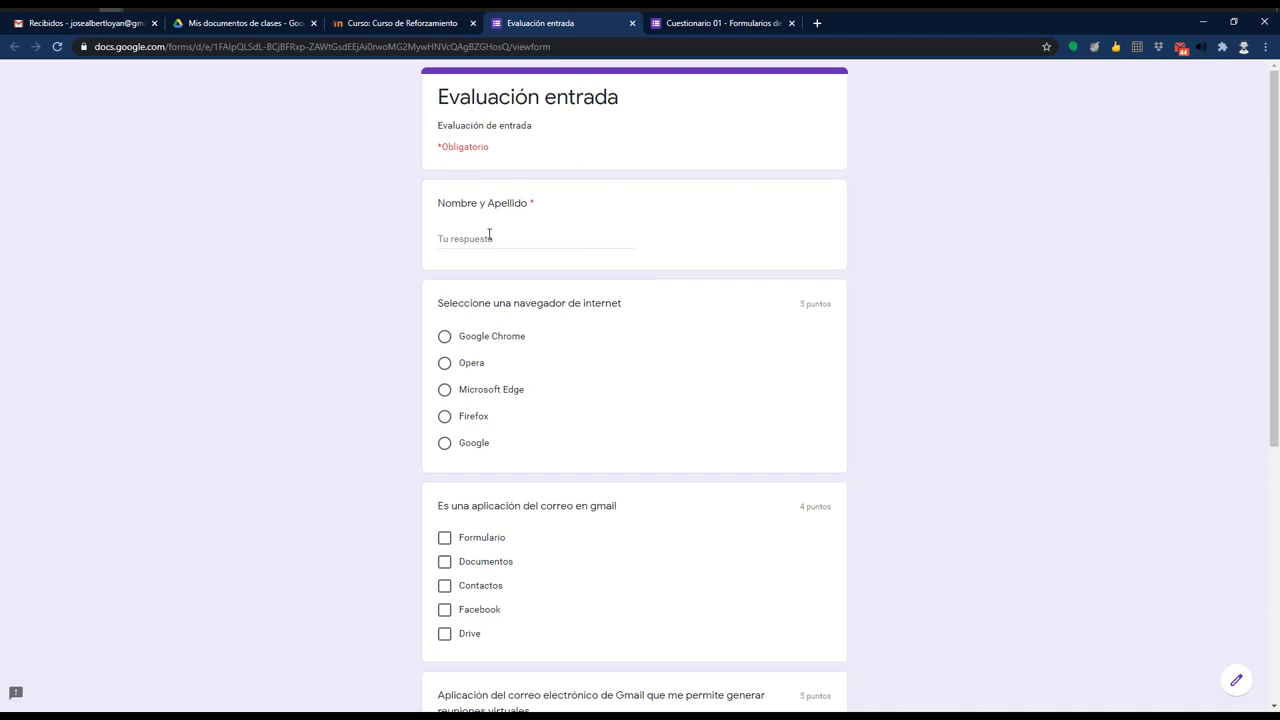
pyautogui.click(489, 237)
pyautogui.write('Estudiante prueba')
pyautogui.click(474, 368)
pyautogui.click(501, 340)
# Step: Mark Formulario, Documentos, Contactos and Drive as the Gmail applications
pyautogui.scroll(-2, 486, 420)
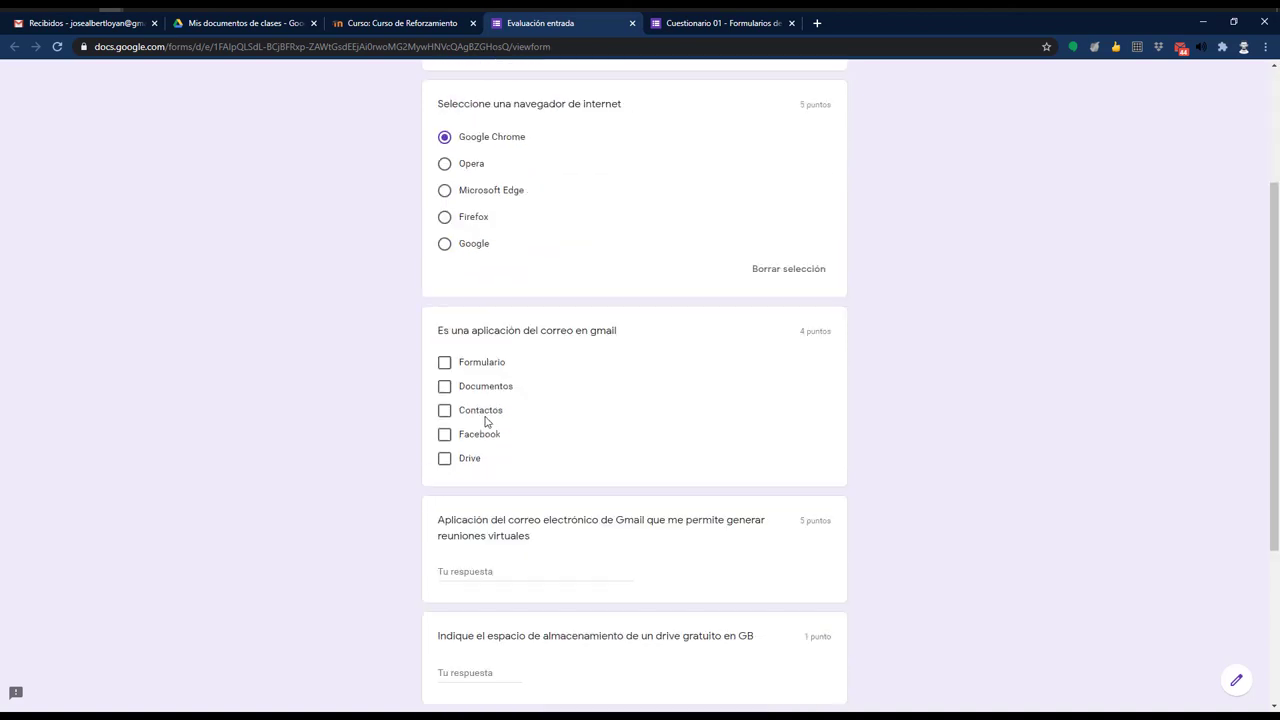
pyautogui.moveTo(490, 361); pyautogui.dragTo(460, 362)
pyautogui.click(475, 390)
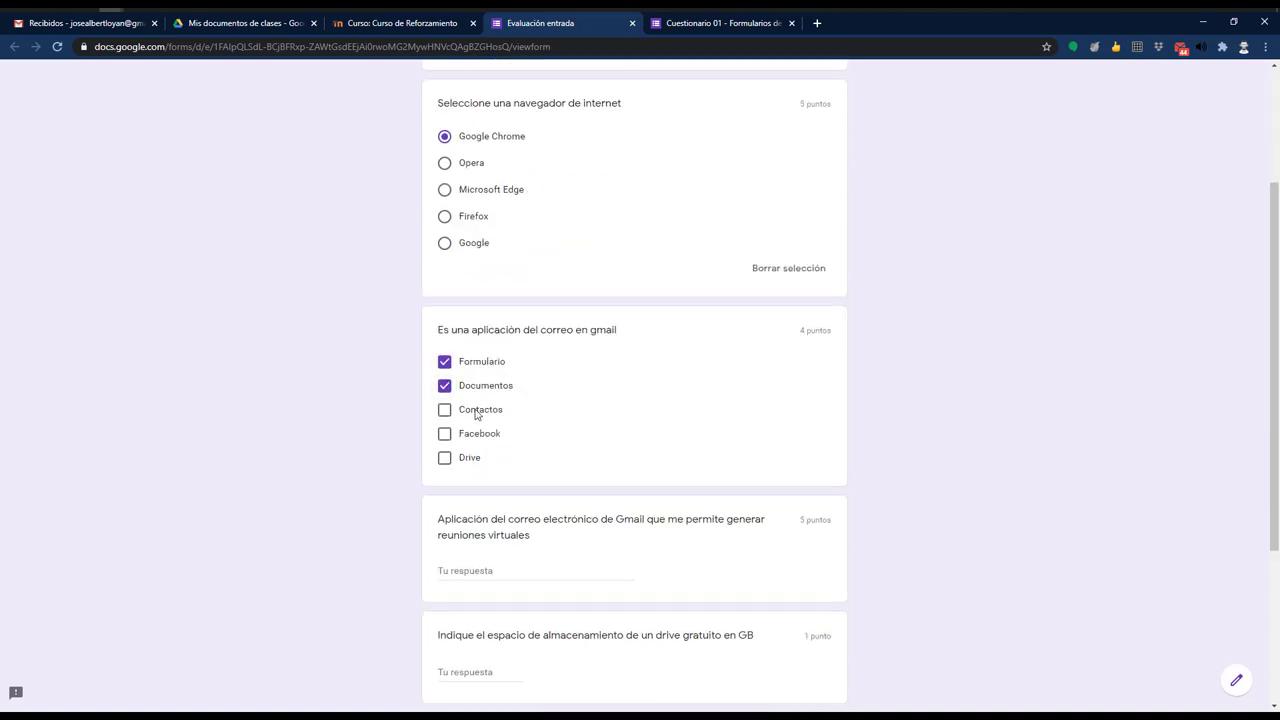
pyautogui.click(477, 412)
pyautogui.click(476, 459)
# Step: Answer "Meet" for the virtual meetings application and "10" for the free Drive storage space
pyautogui.scroll(-2, 477, 460)
pyautogui.click(488, 437)
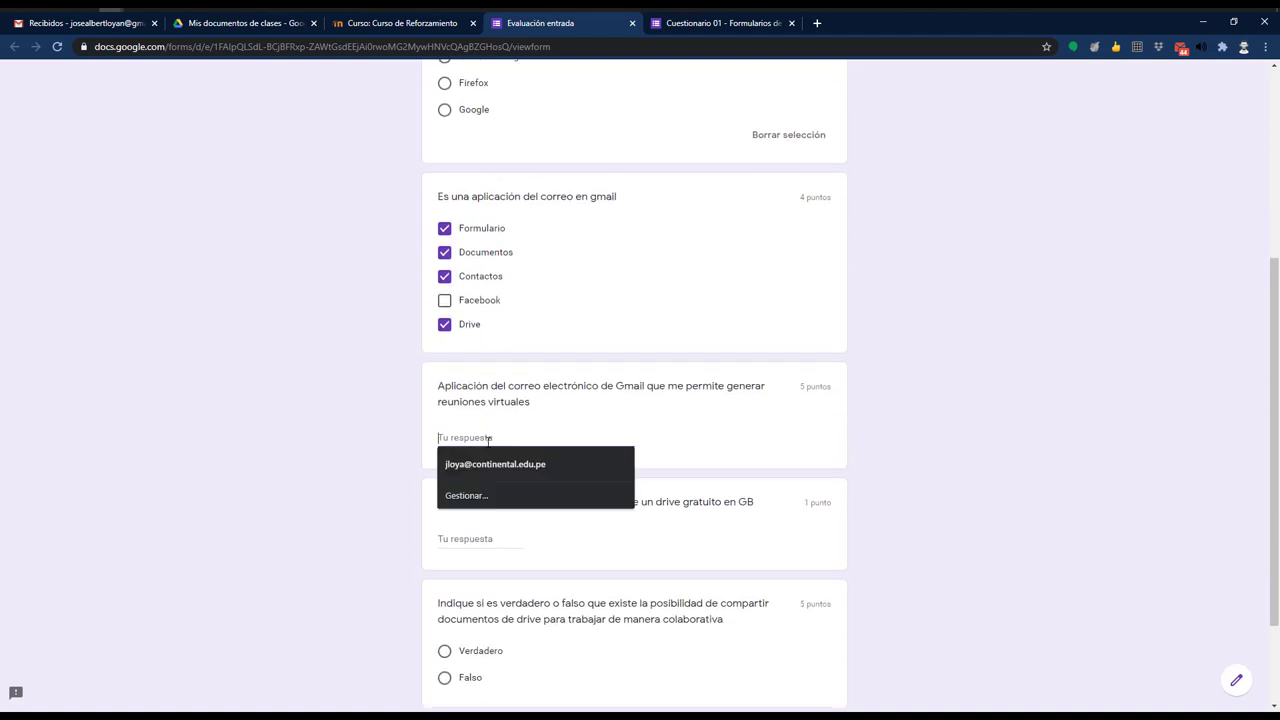
pyautogui.write('Me')
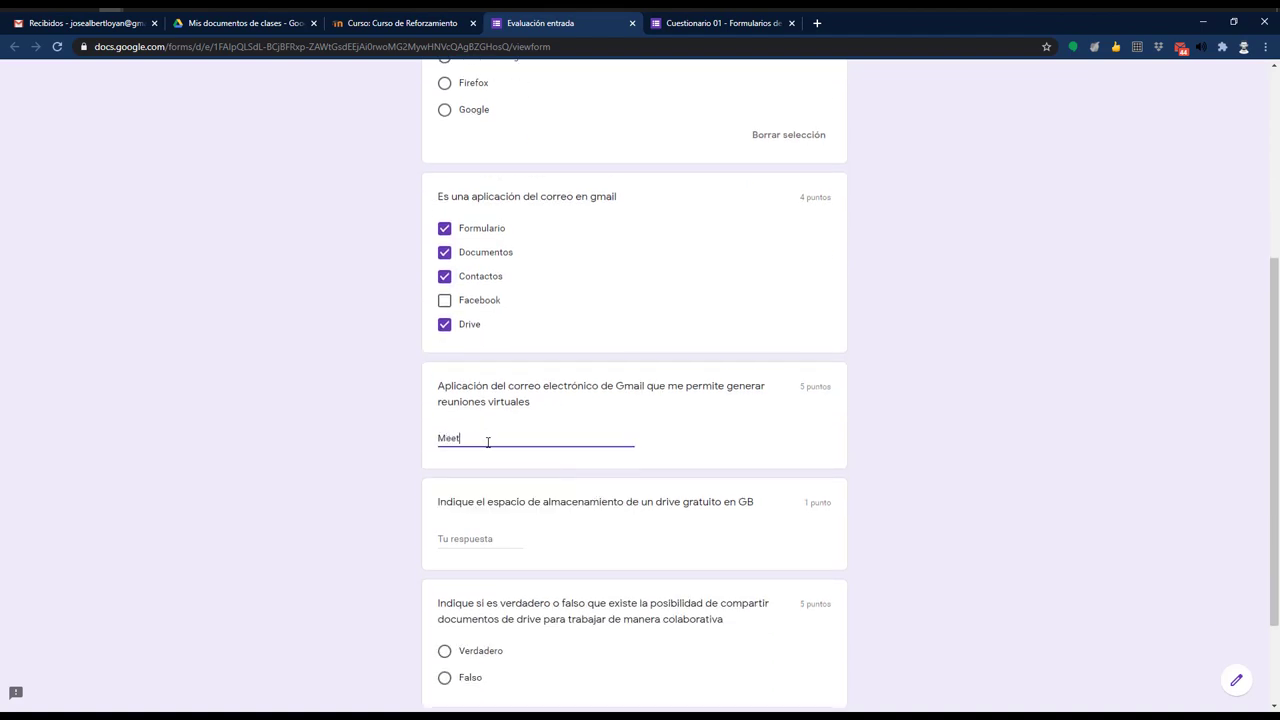
pyautogui.write('et')
pyautogui.click(510, 537)
pyautogui.write('10')
# Step: Answer Verdadero to the collaborative Drive documents question, check the answers and submit the quiz
pyautogui.scroll(-2, 490, 520)
pyautogui.click(457, 519)
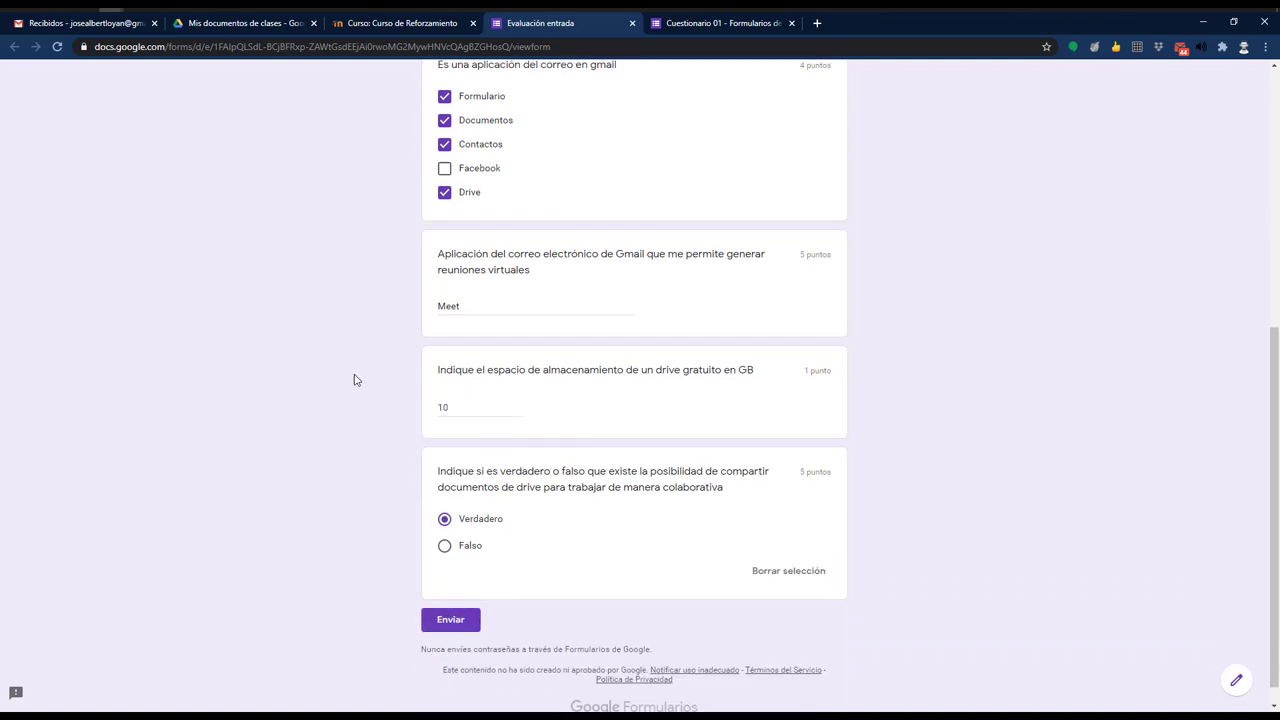
pyautogui.scroll(5, 354, 377)
pyautogui.scroll(-5, 525, 250)
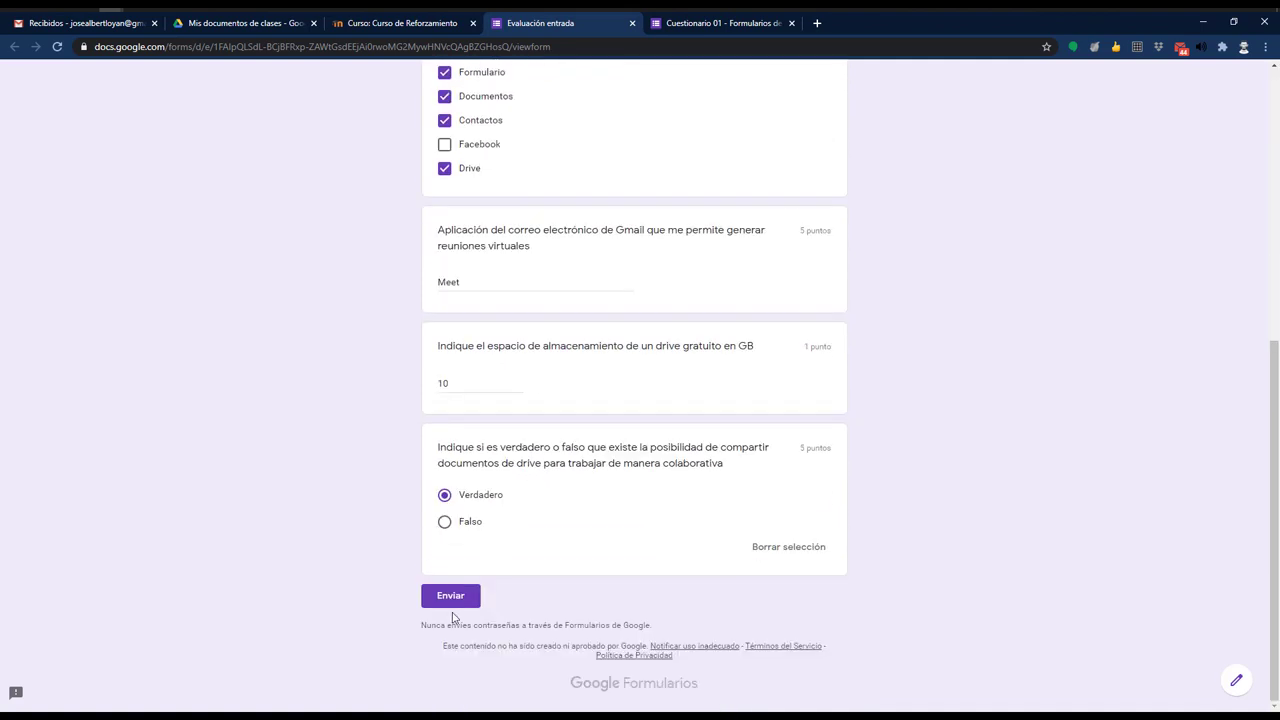
pyautogui.click(451, 598)
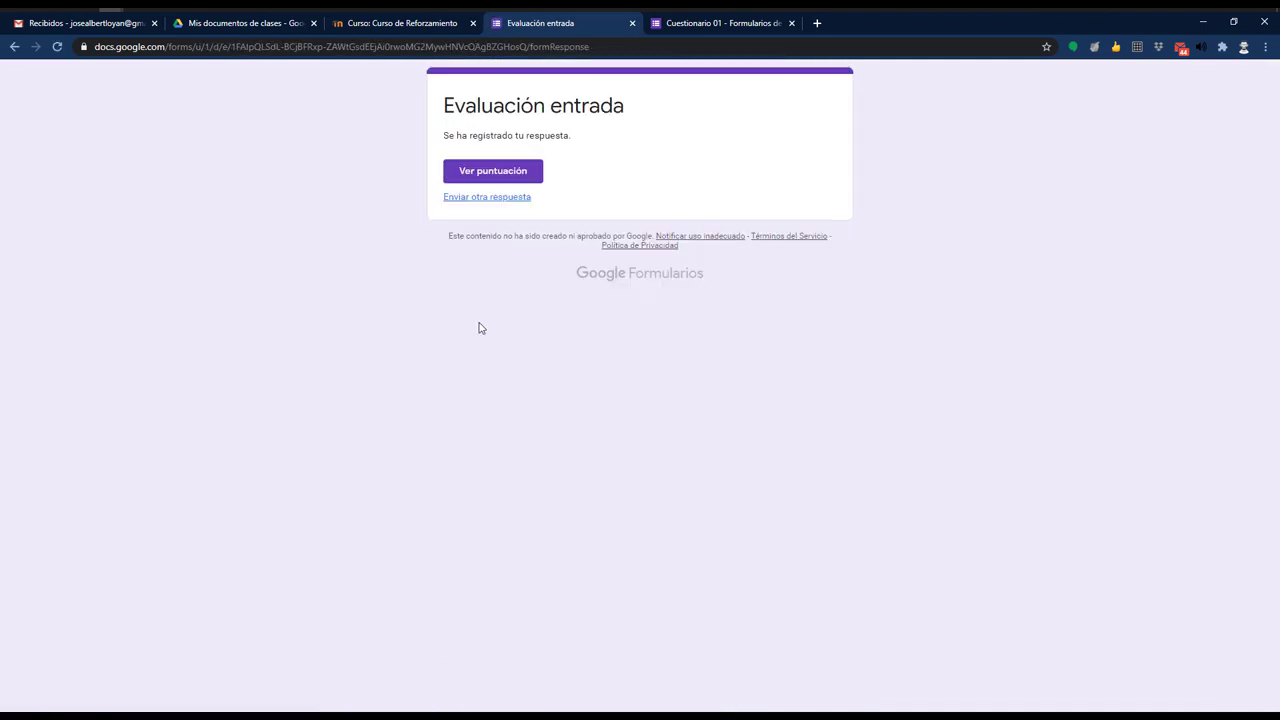
# Step: Open the score of the submitted test response and review the points and correct answers for each question
pyautogui.click(719, 24)
pyautogui.click(597, 40)
pyautogui.click(560, 23)
pyautogui.click(489, 171)
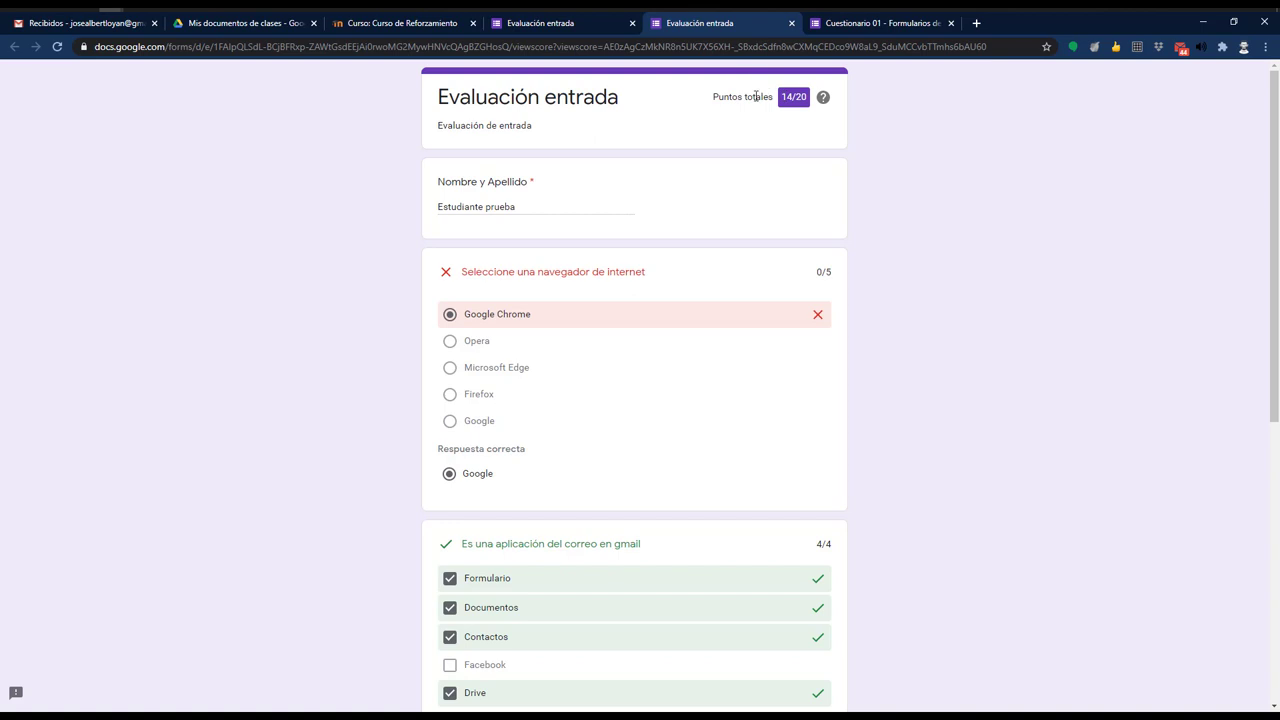
pyautogui.scroll(-3, 497, 346)
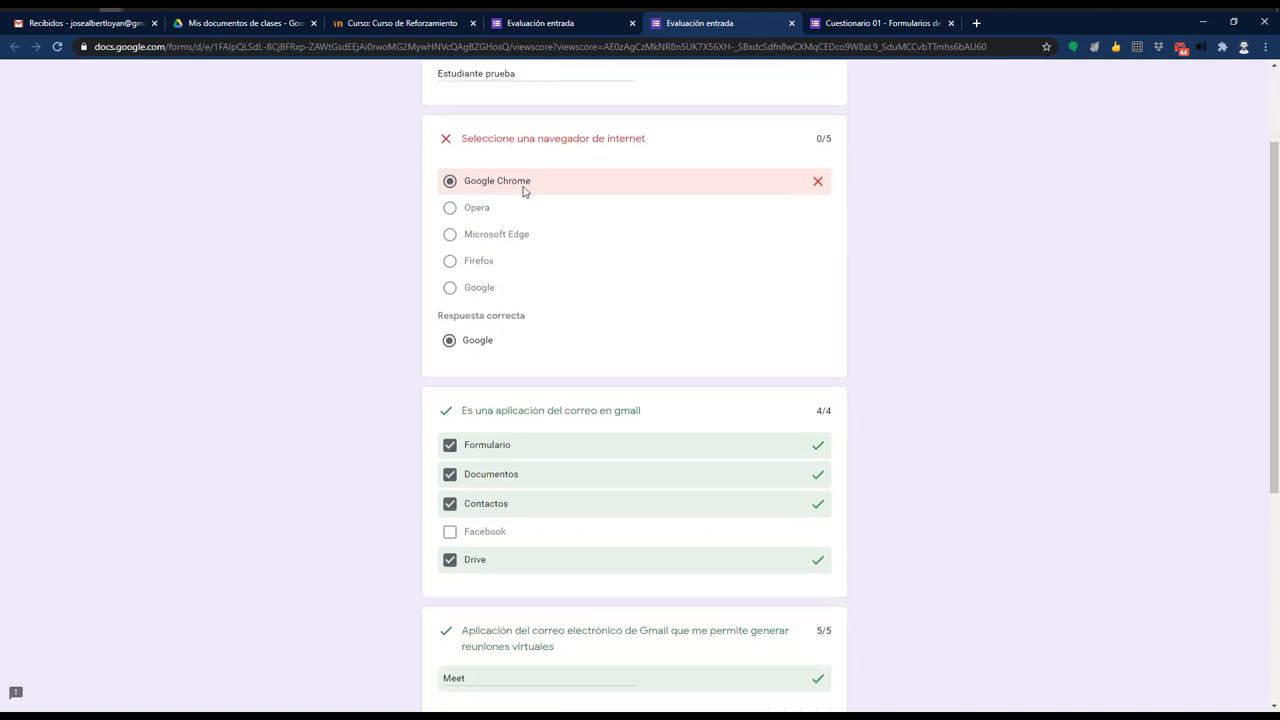
pyautogui.scroll(-2, 532, 316)
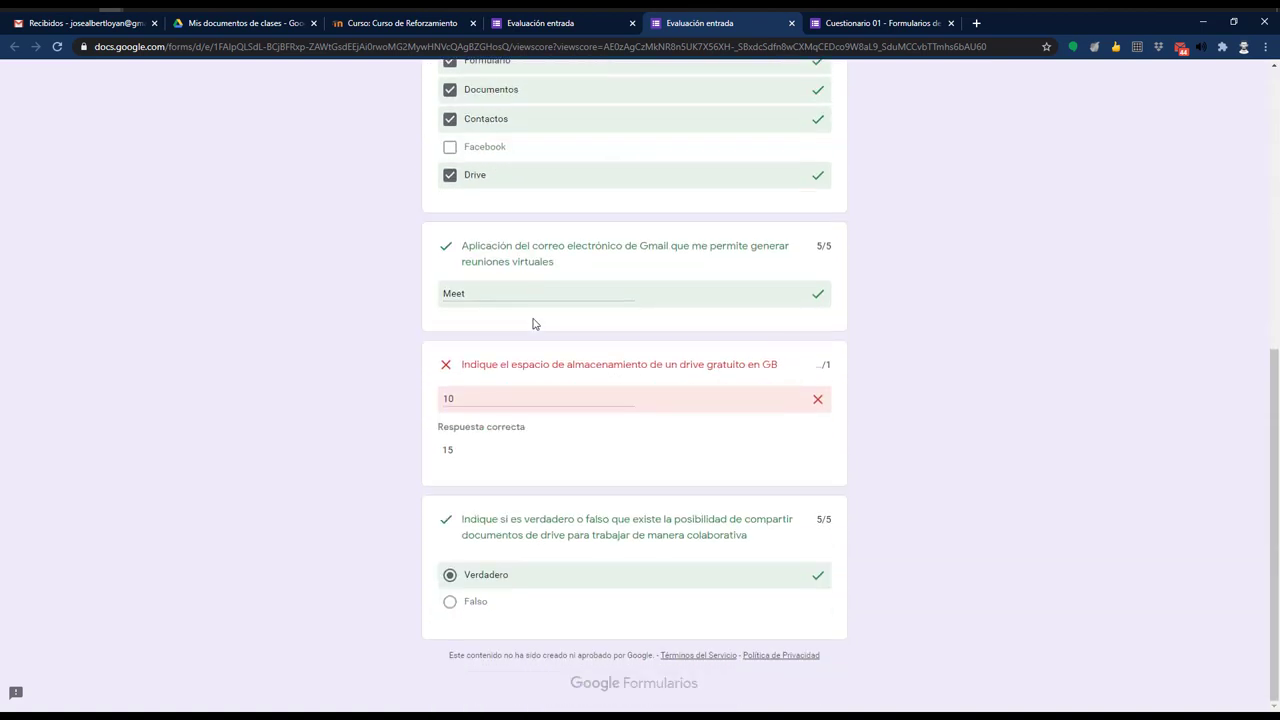
pyautogui.scroll(4, 509, 649)
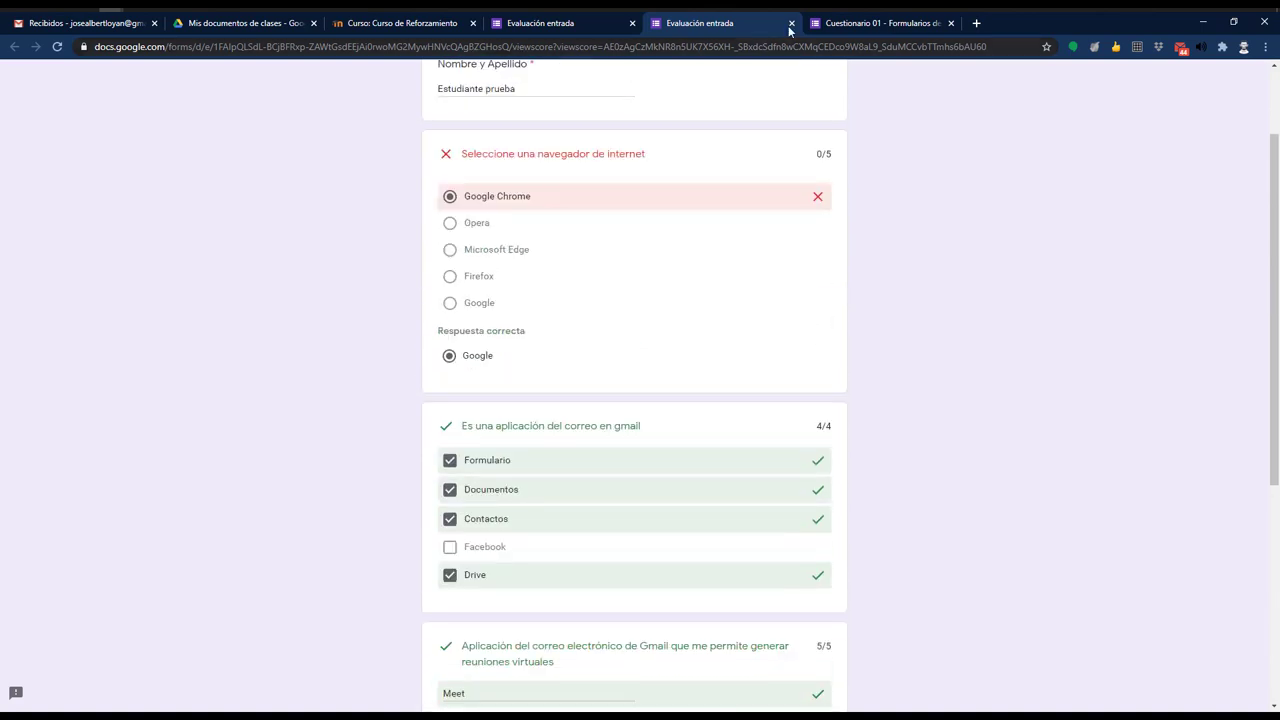
# Step: Close the test response's score page and open the responses of the Cuestionario 01 form in the editor
pyautogui.scroll(1, 600, 243)
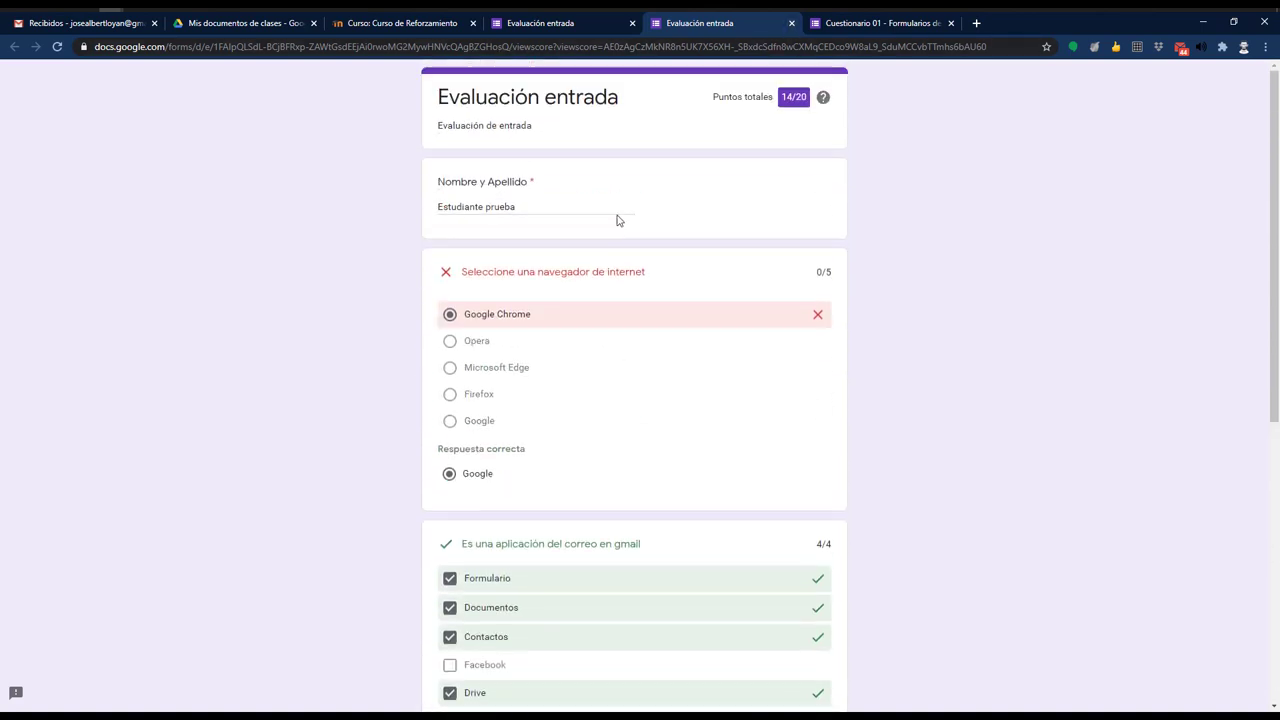
pyautogui.click(790, 23)
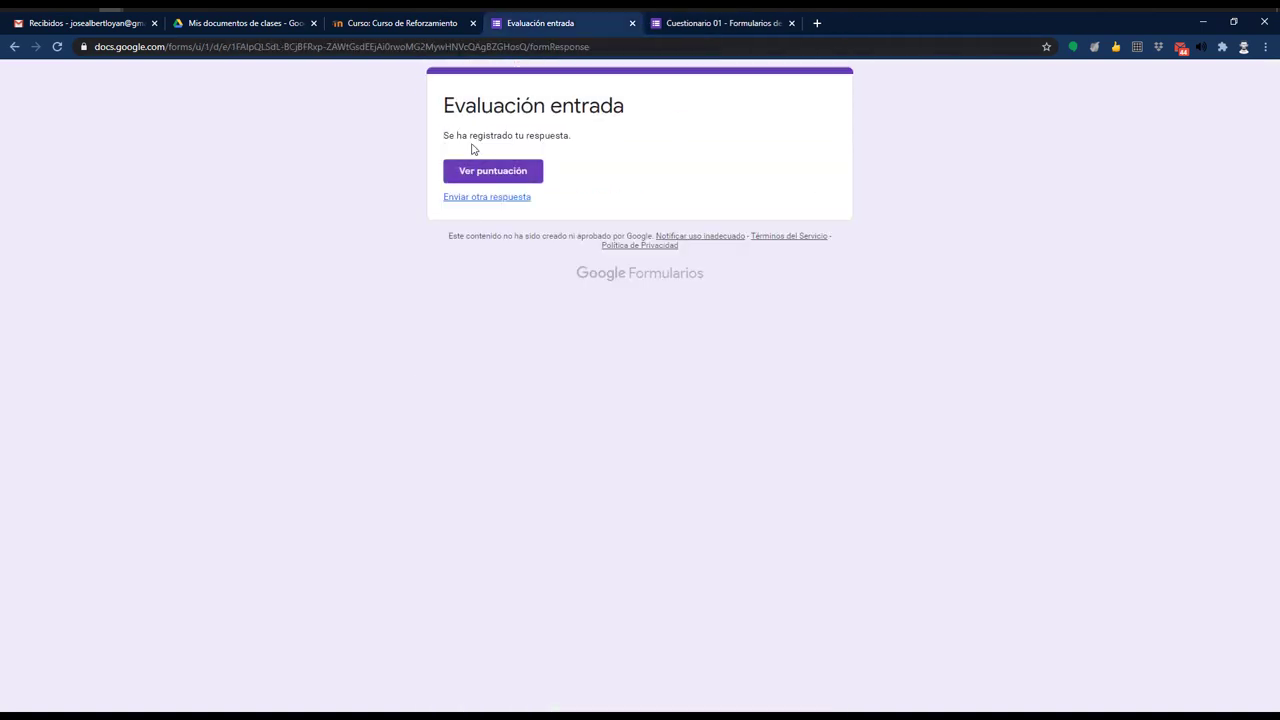
pyautogui.click(706, 23)
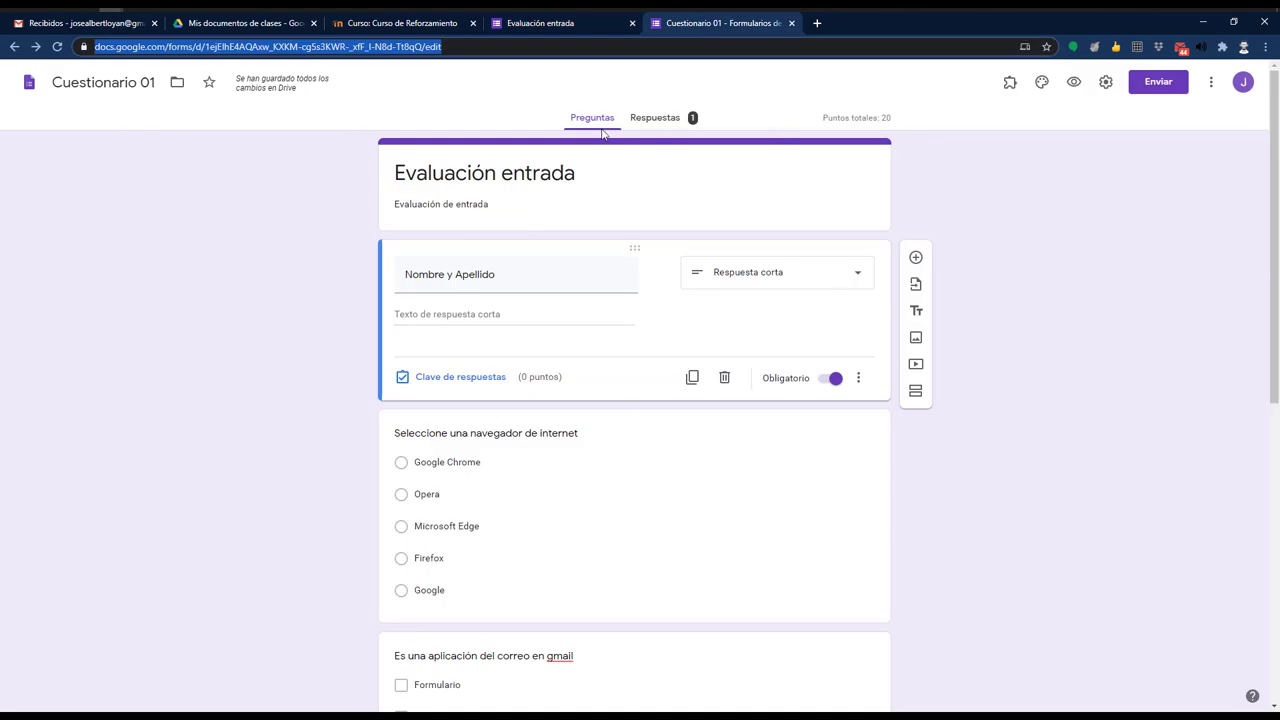
pyautogui.click(648, 119)
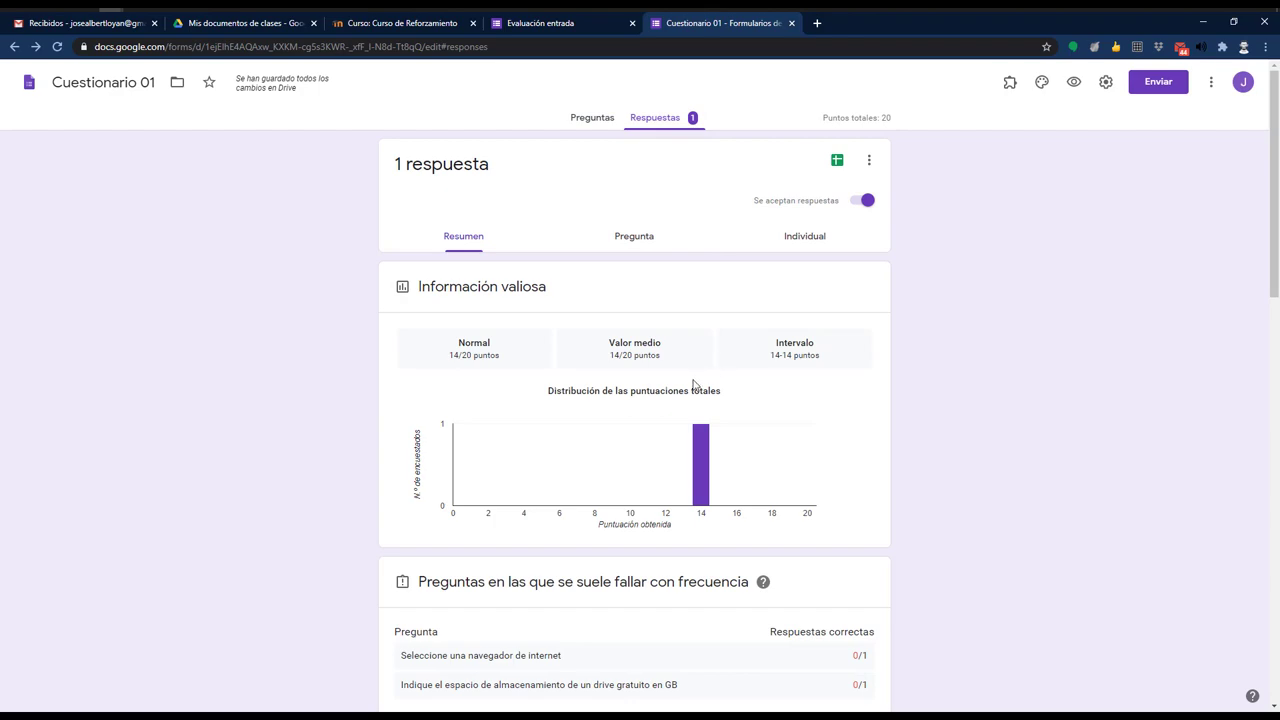
# Step: Examine the response summary: the score distribution, the frequently missed questions and the answer charts for each question
pyautogui.scroll(-4, 690, 380)
pyautogui.scroll(-2, 755, 318)
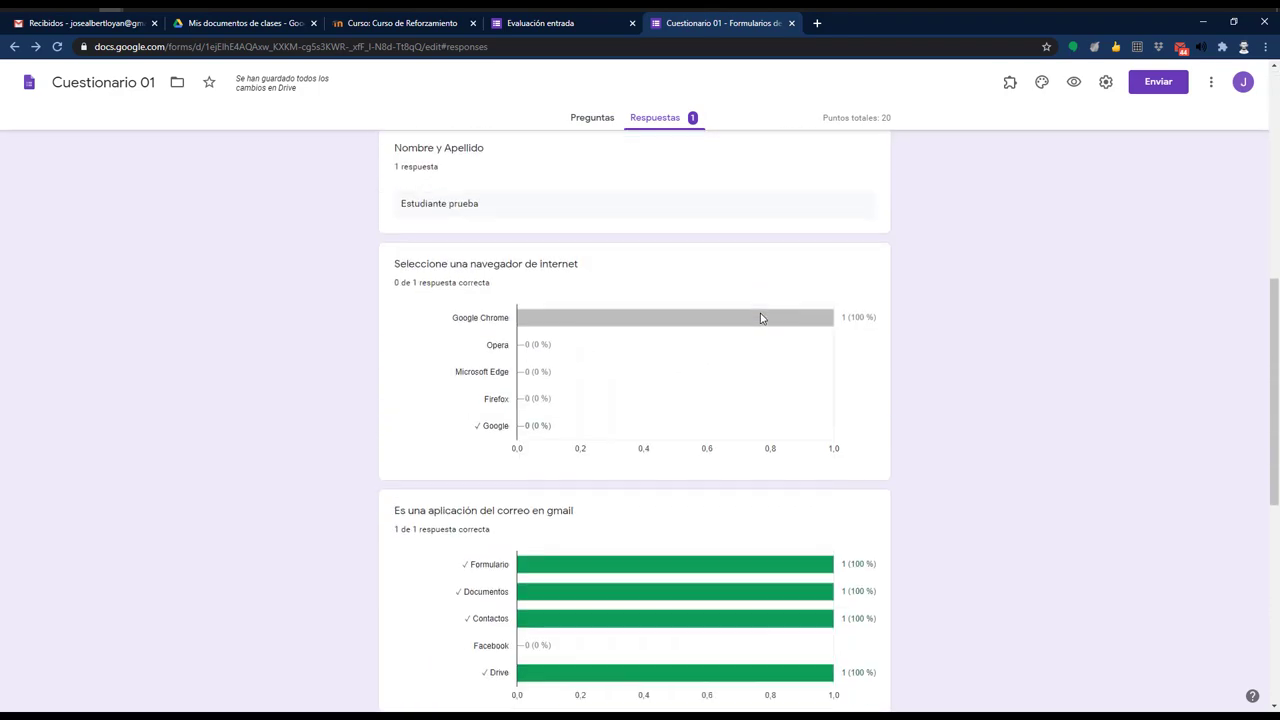
pyautogui.scroll(-5, 760, 318)
pyautogui.scroll(3, 760, 318)
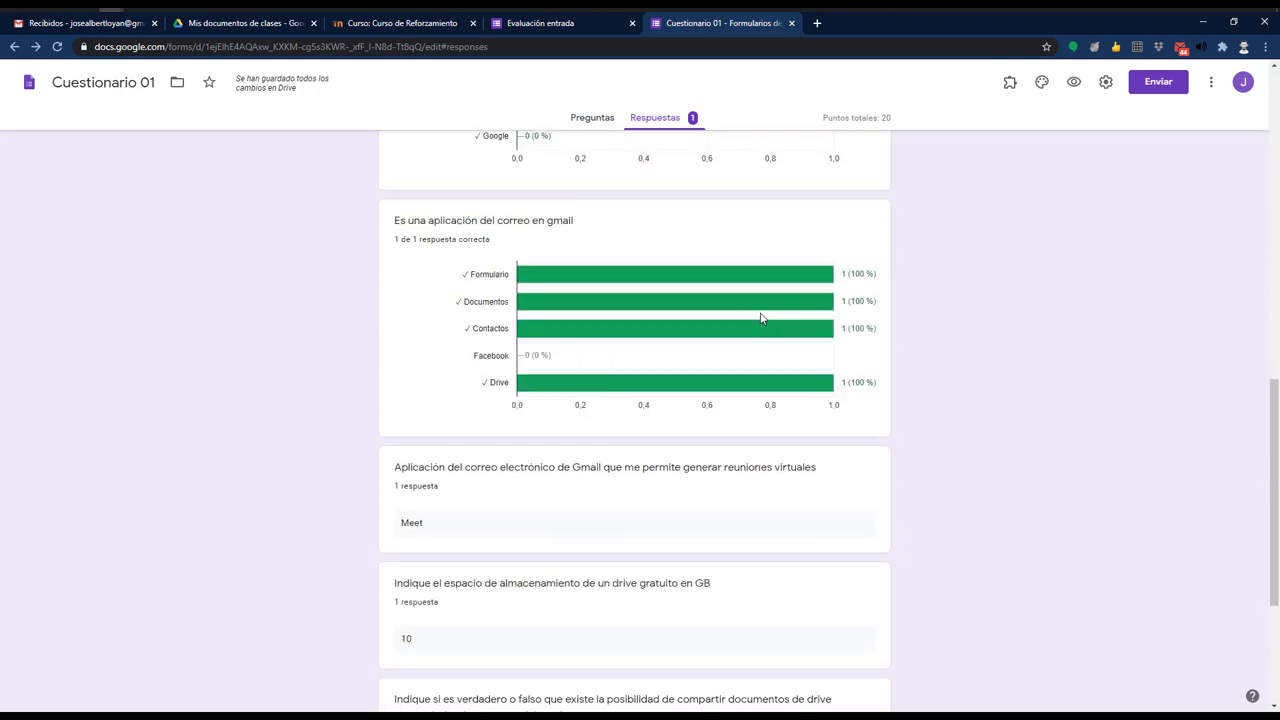
pyautogui.scroll(10, 760, 318)
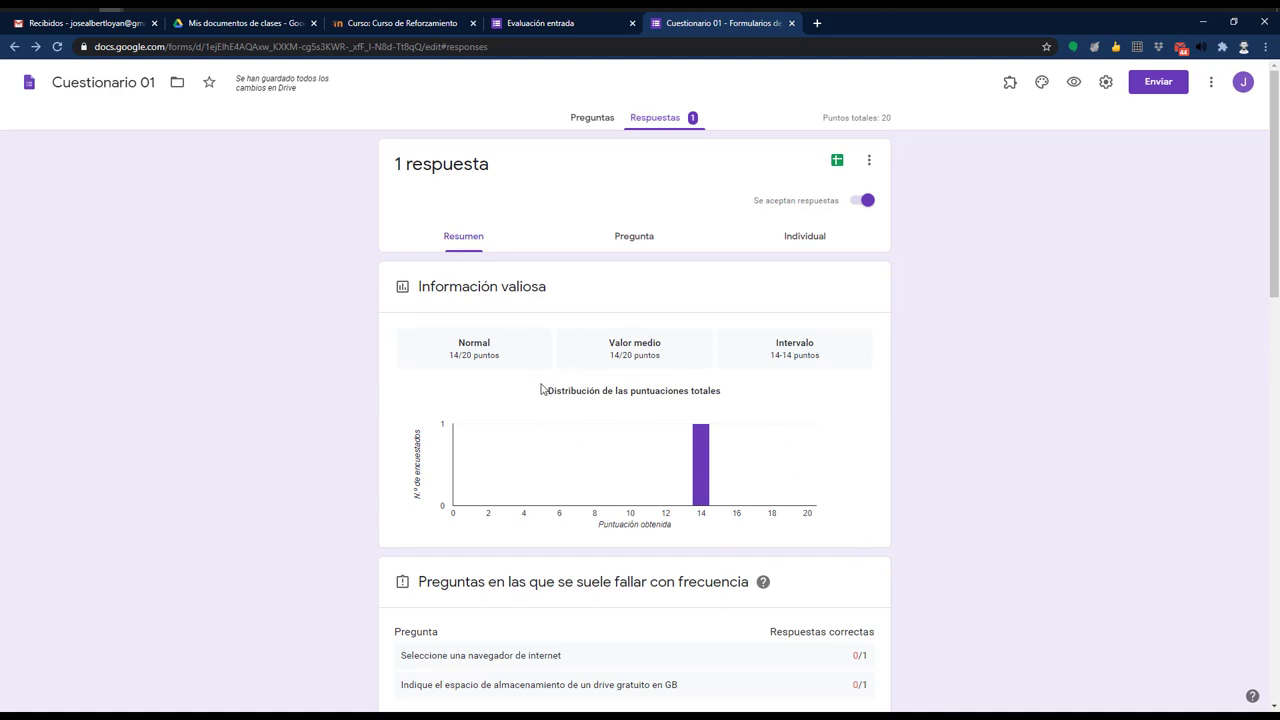
pyautogui.scroll(-2, 677, 396)
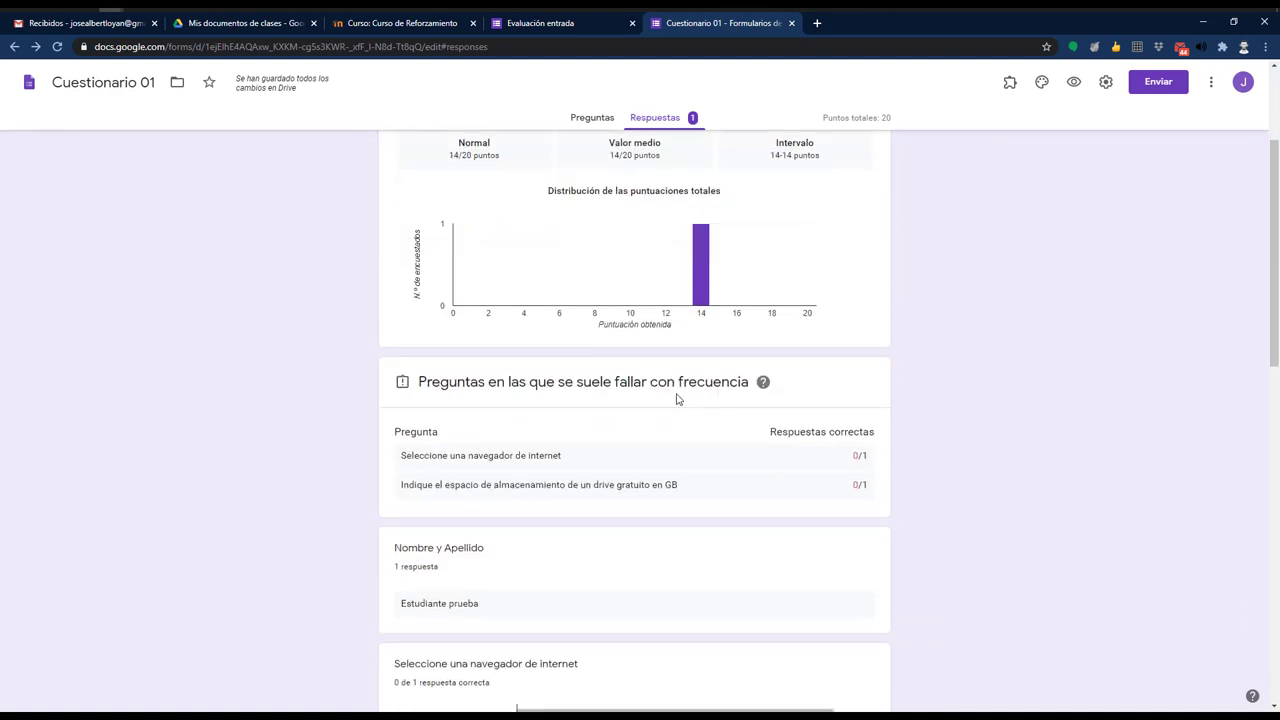
pyautogui.scroll(-2, 677, 398)
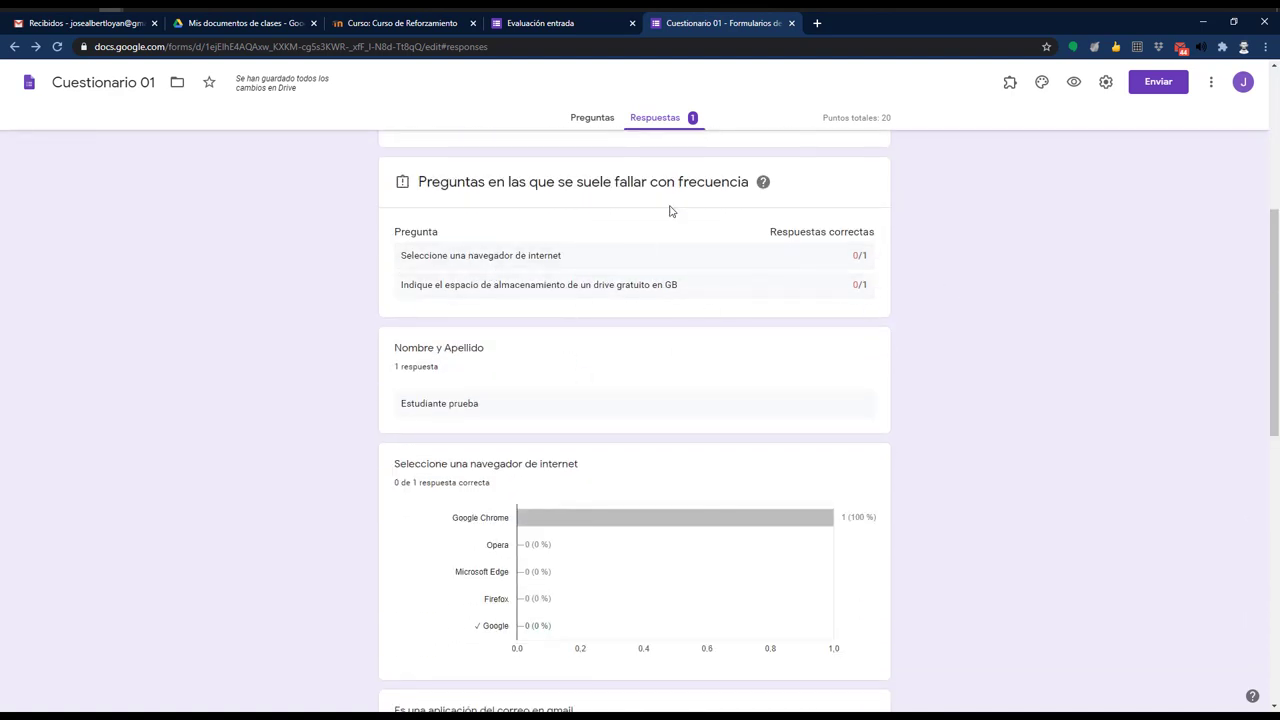
pyautogui.scroll(-3, 577, 420)
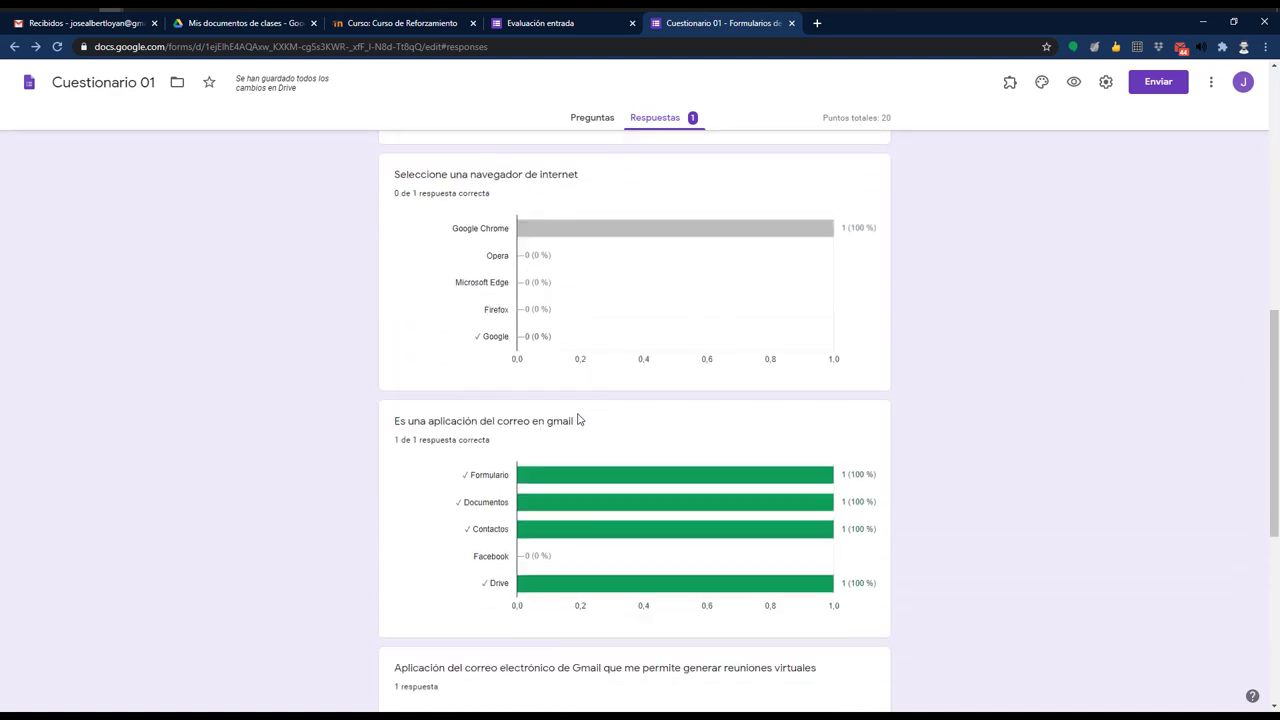
pyautogui.scroll(-4, 577, 420)
pyautogui.scroll(8, 580, 418)
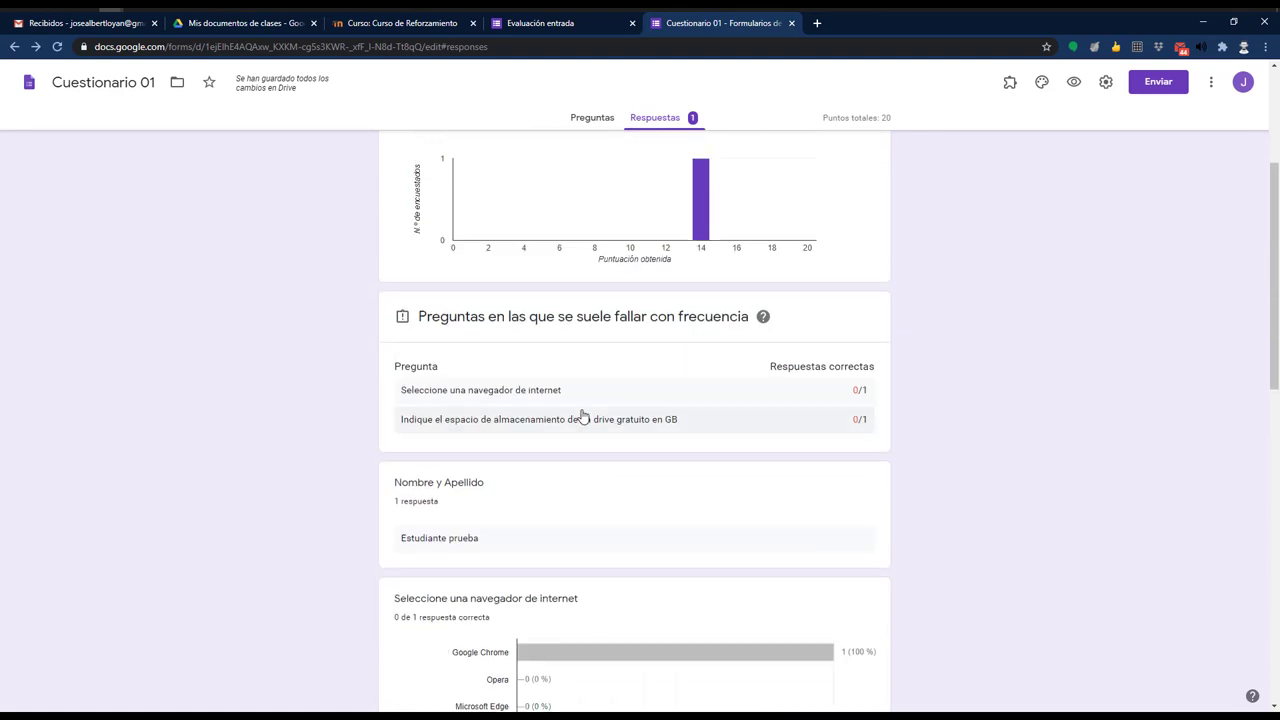
pyautogui.scroll(3, 583, 417)
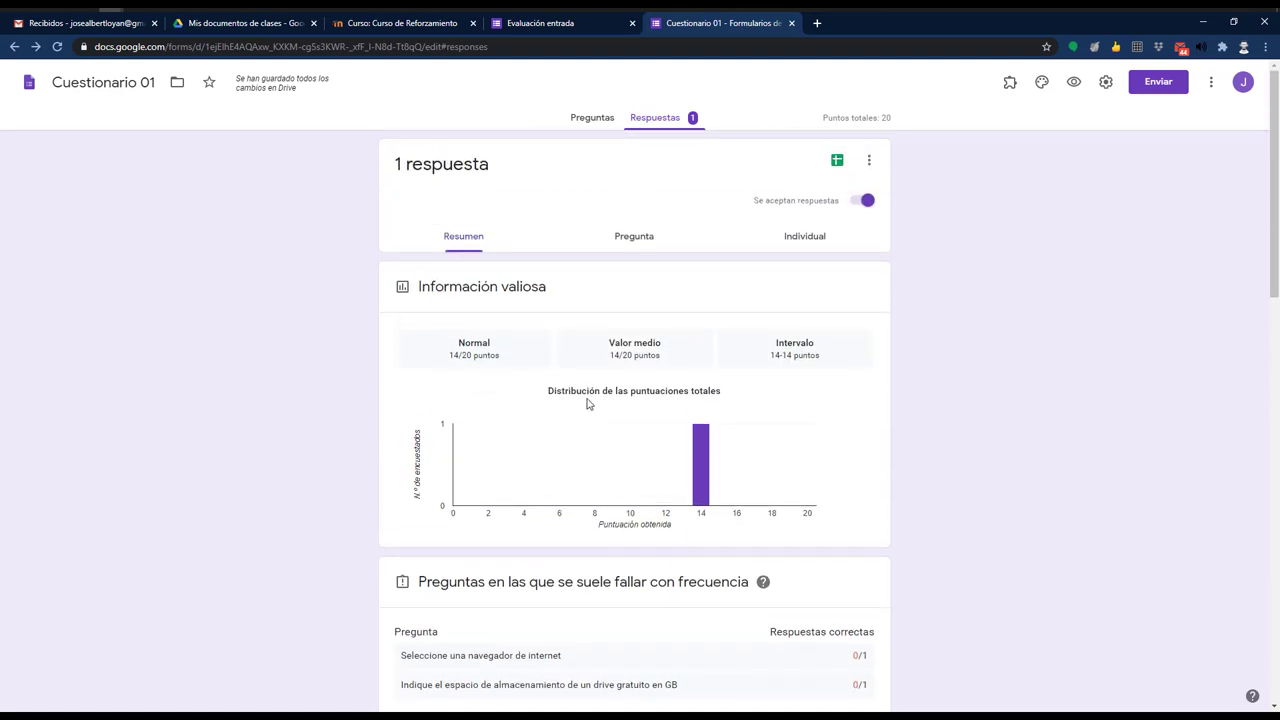